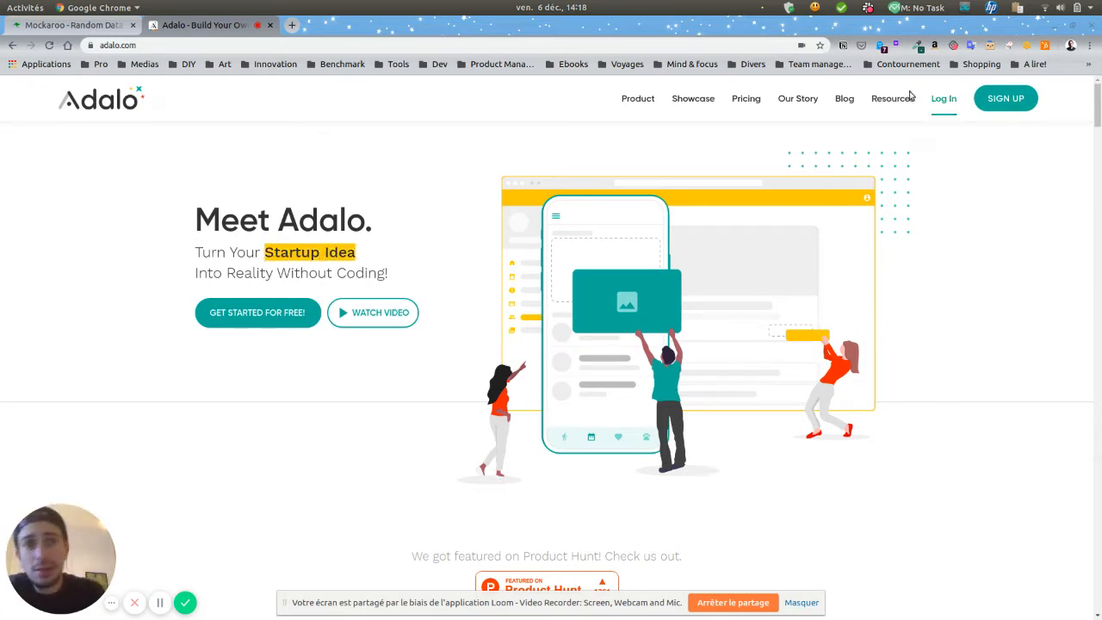
Log in and start creating a new app with Native Mobile App as its platform
left_click(944, 100)
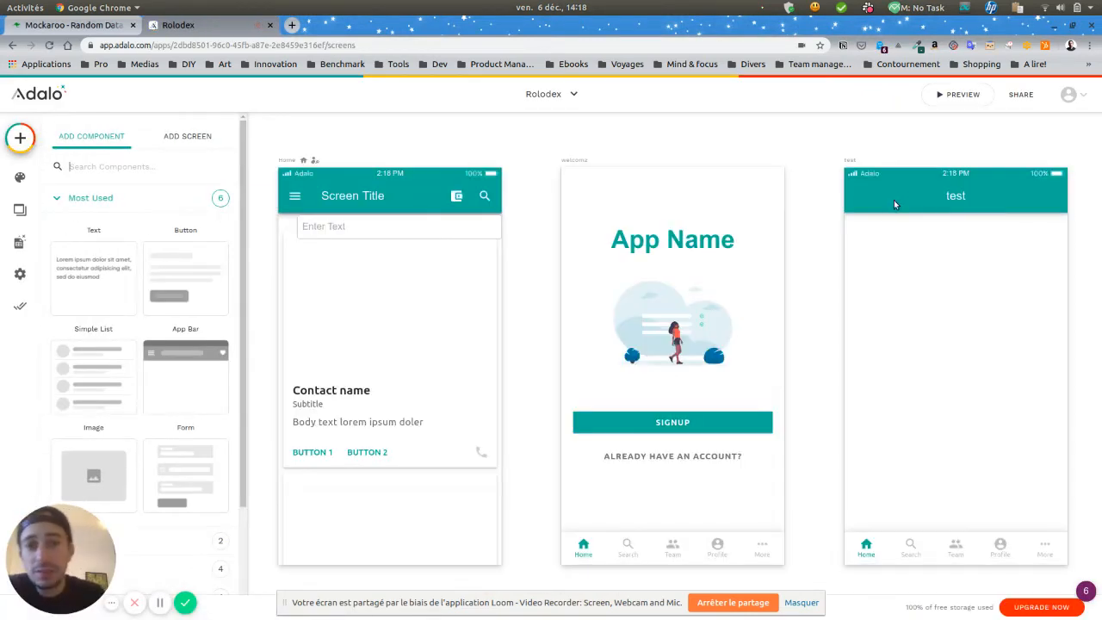
left_click(571, 94)
left_click(506, 163)
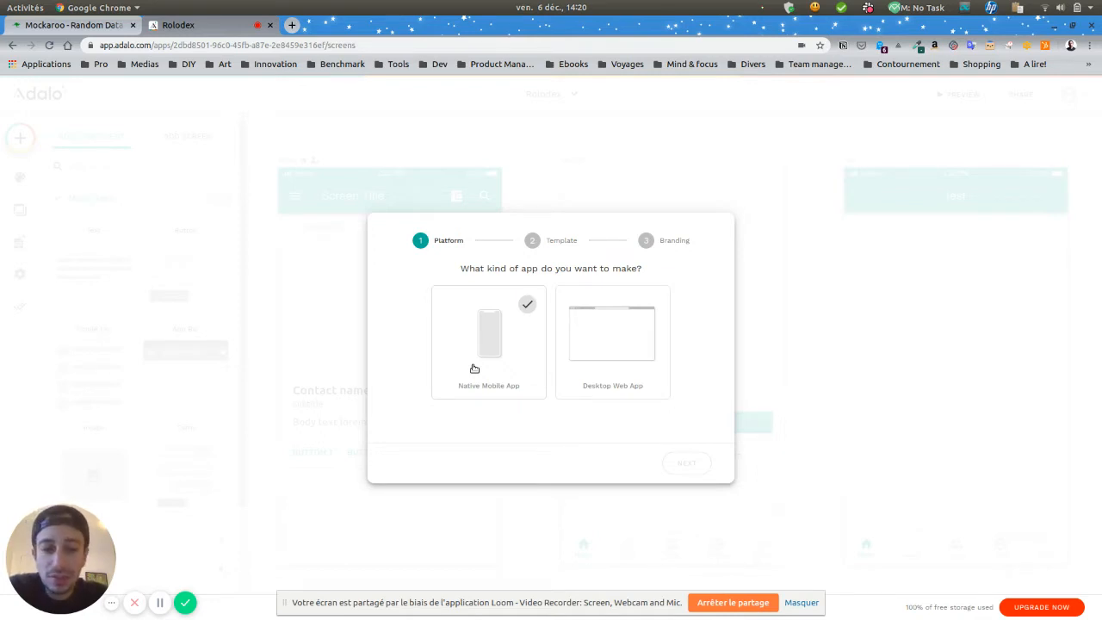
mouse_move(19, 600)
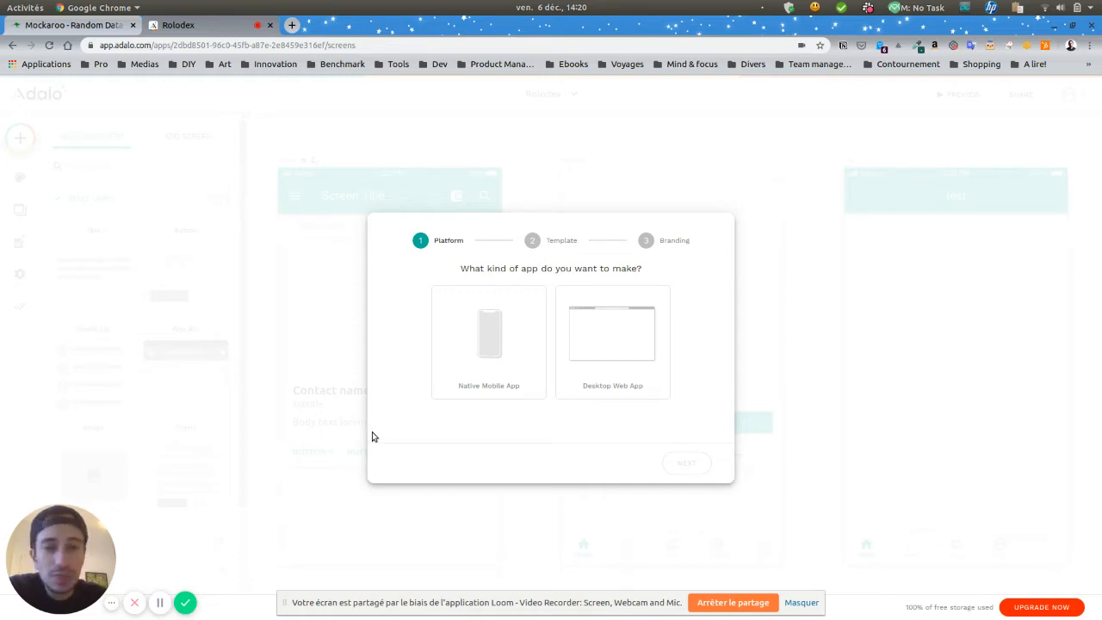
left_click(527, 337)
left_click(702, 465)
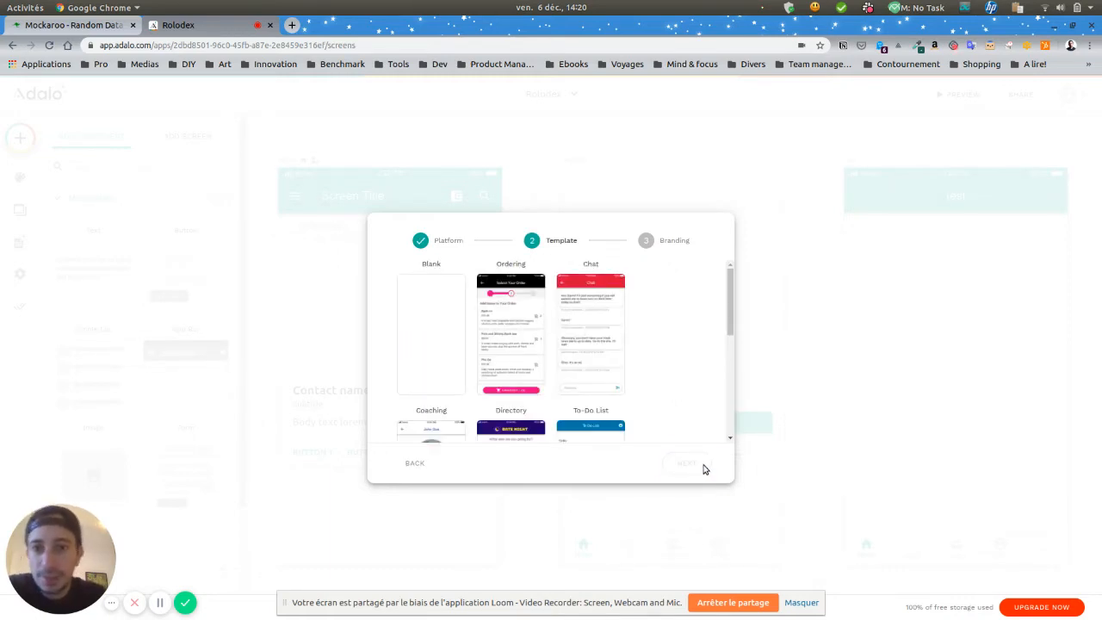
Browse the available app templates and choose the Blank template for the new app
scroll(657, 366, "down", 5)
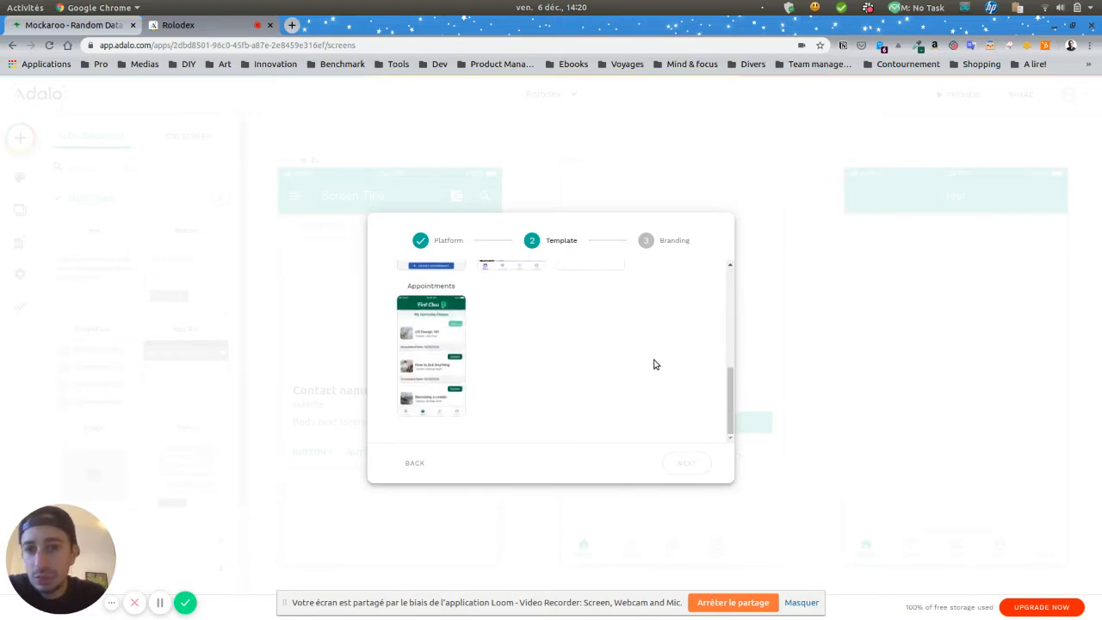
scroll(656, 365, "up", 5)
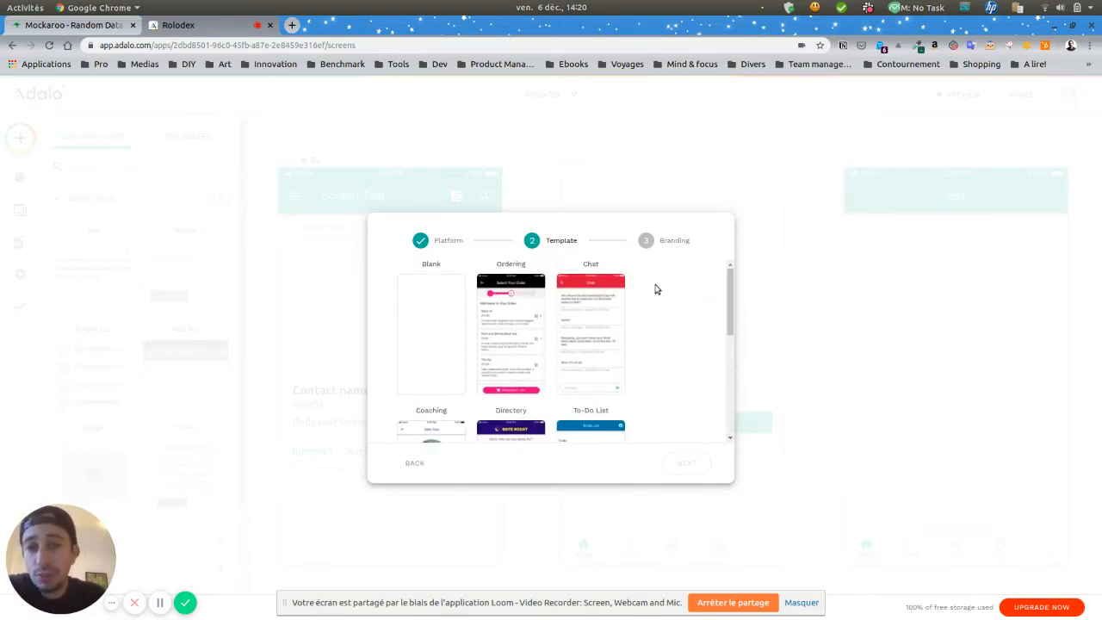
left_click(448, 334)
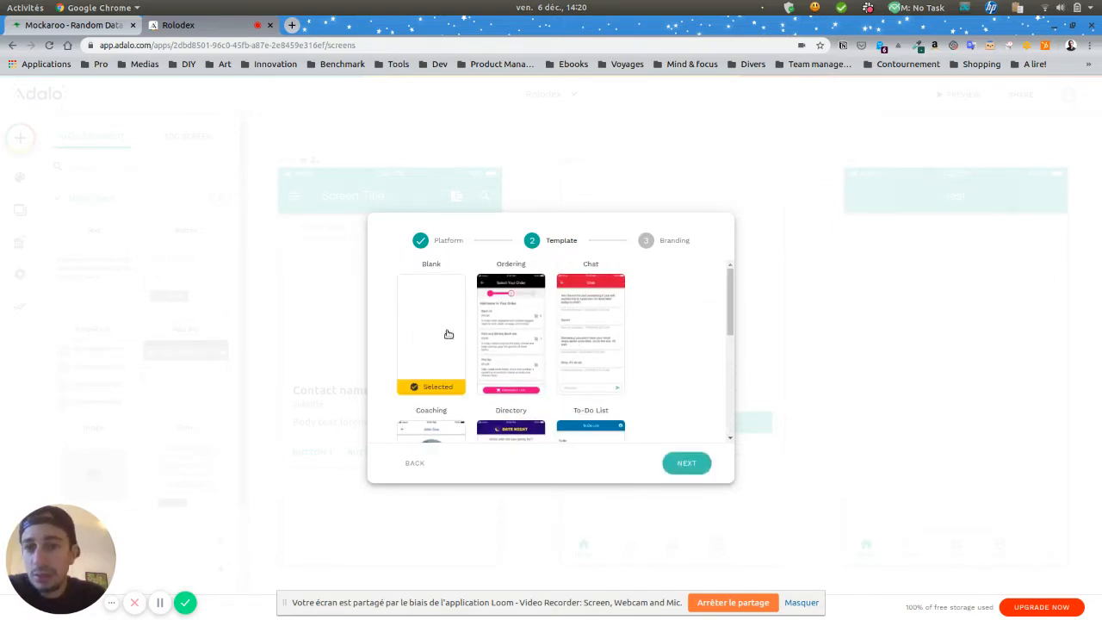
left_click(682, 466)
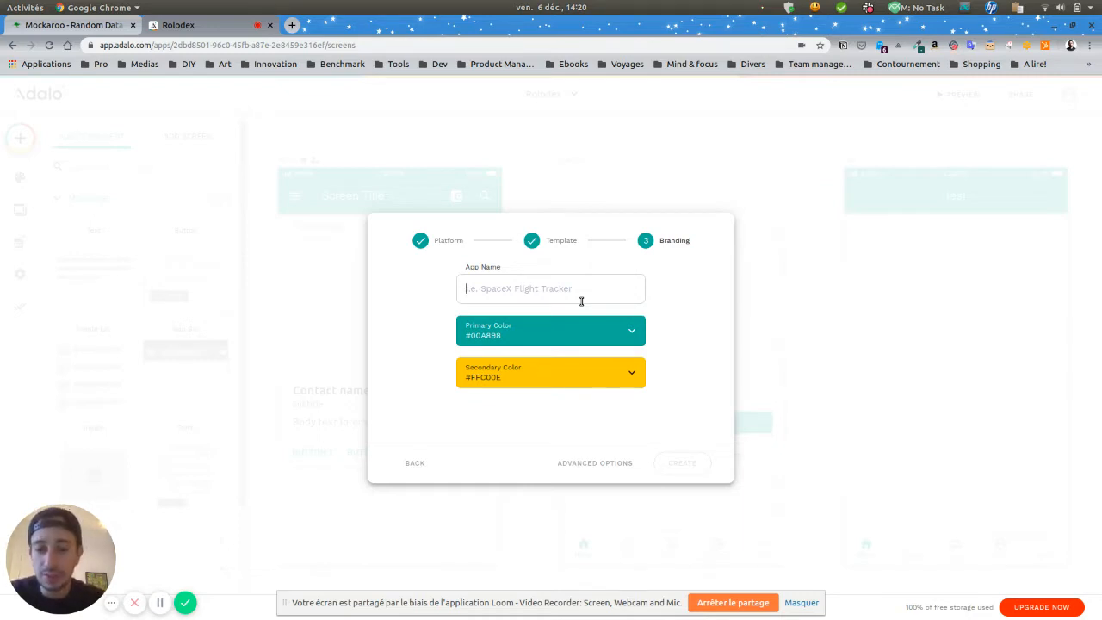
Name the app Contact Manager and set its primary color to dark teal #00786a
type("Contact ")
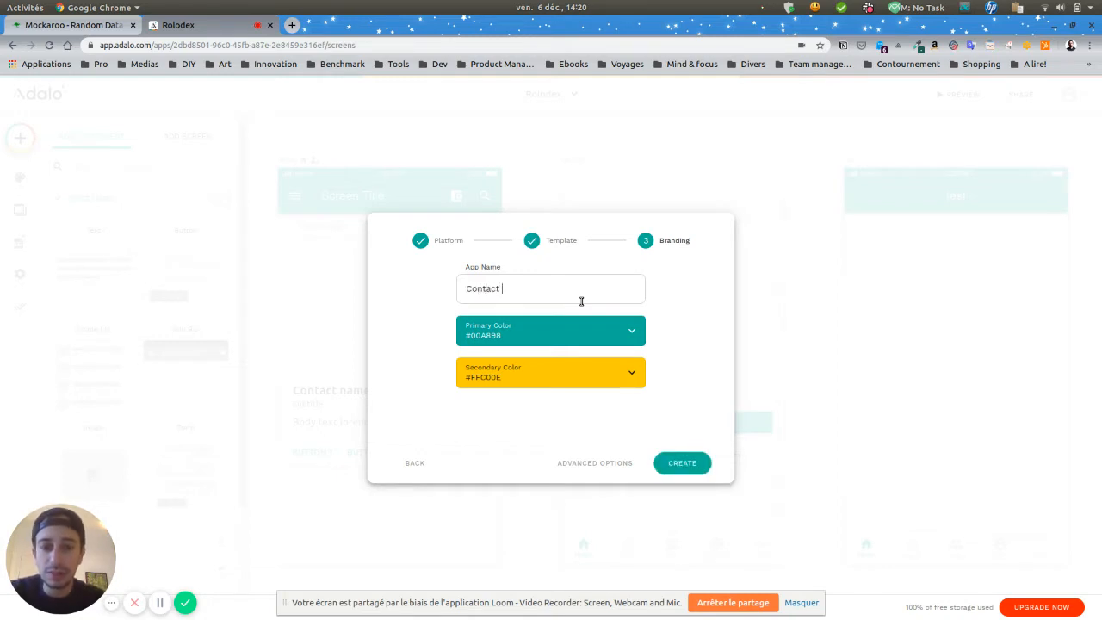
type("Manager")
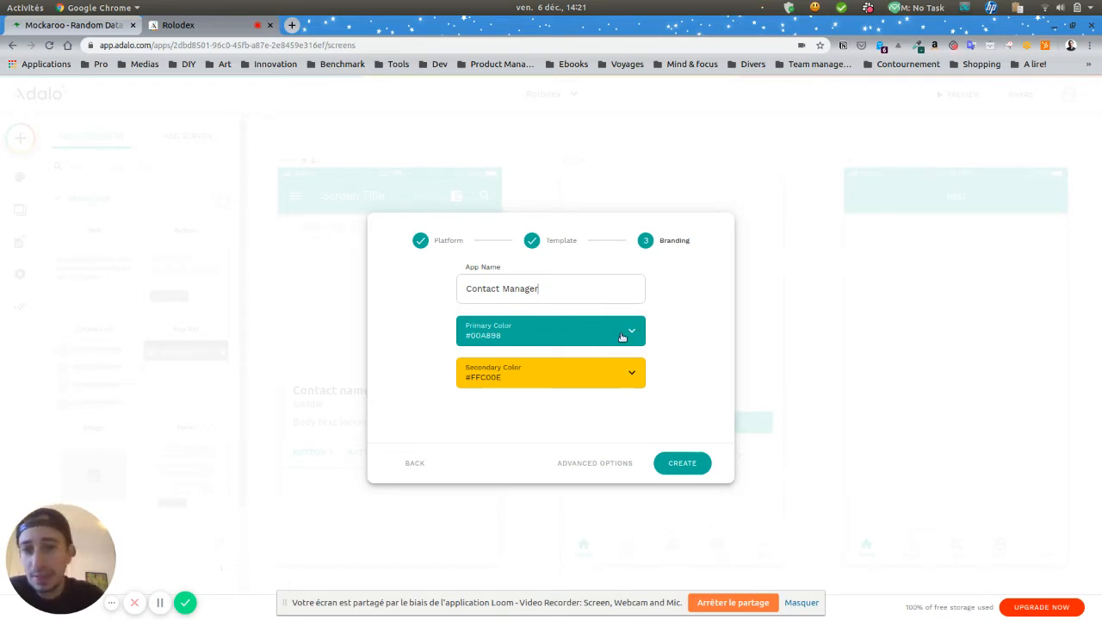
left_click(622, 336)
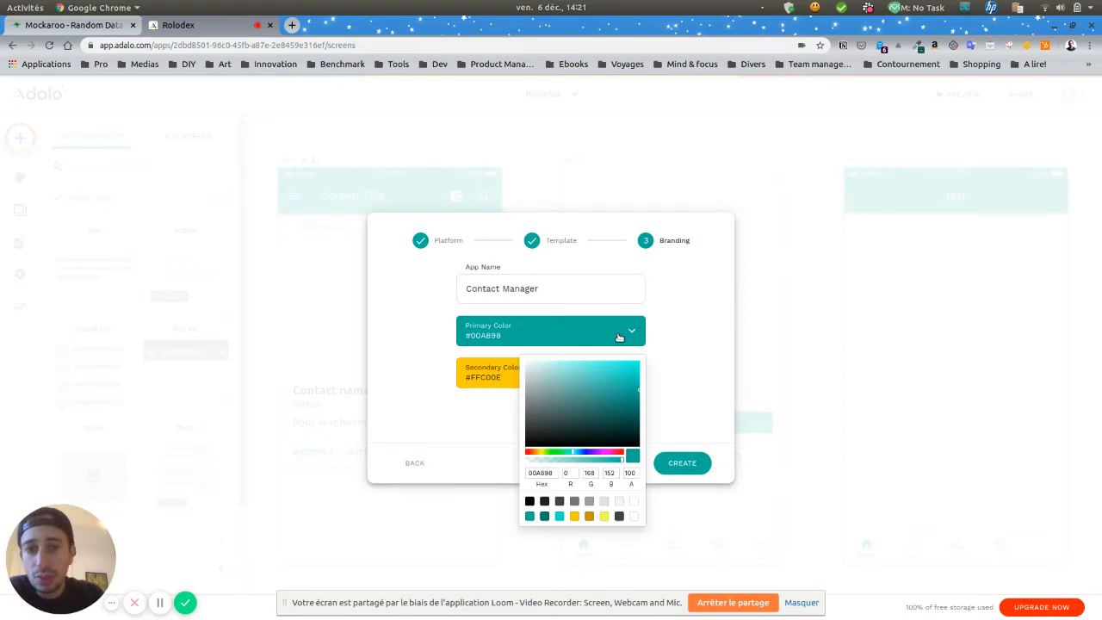
left_click(545, 515)
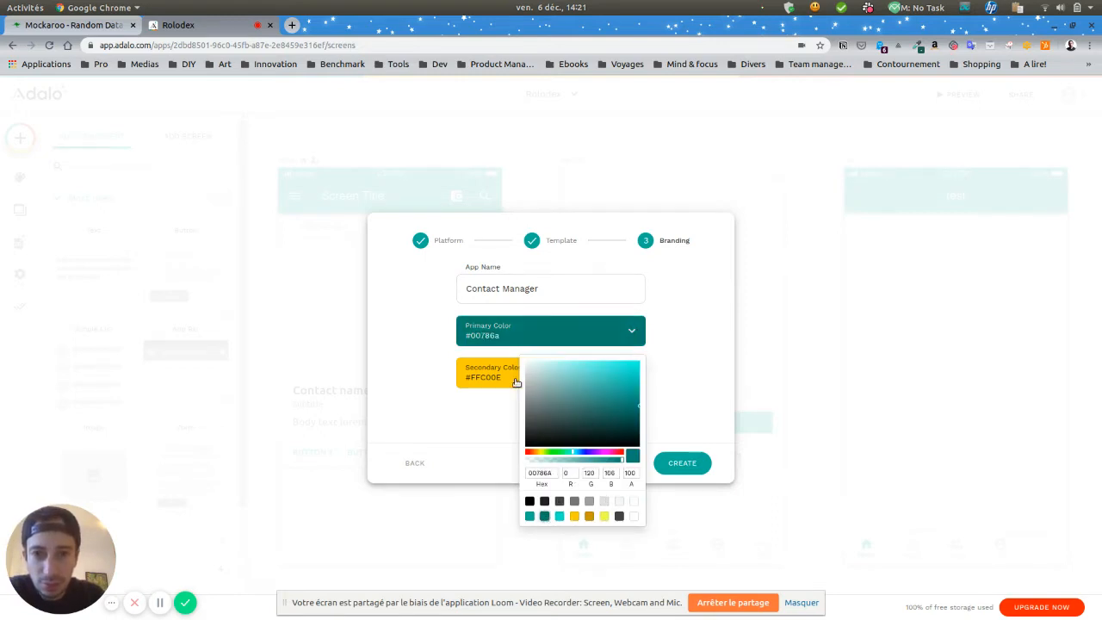
Set the app's secondary color to a muted golden orange, about #d09839
left_click(499, 376)
left_click(535, 376)
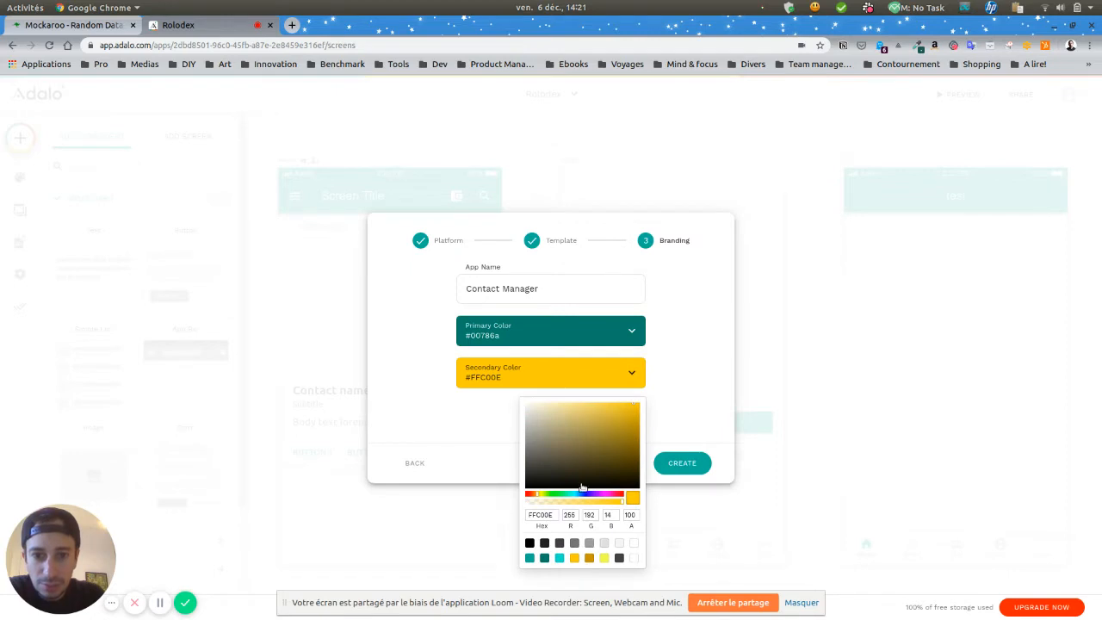
left_click(628, 412)
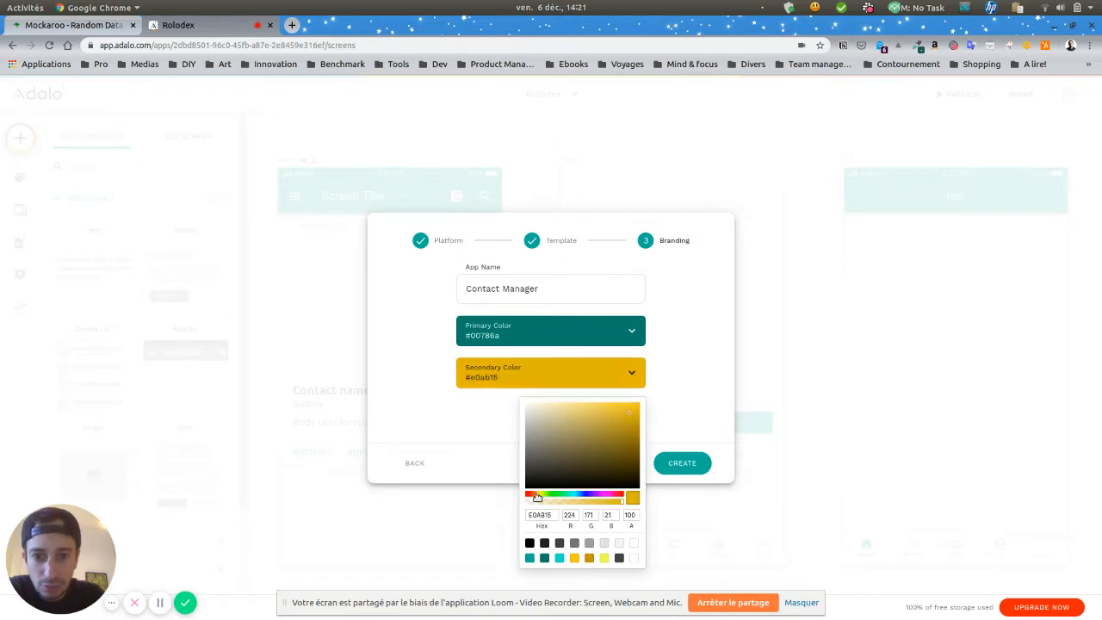
left_click(535, 497)
left_click(625, 415)
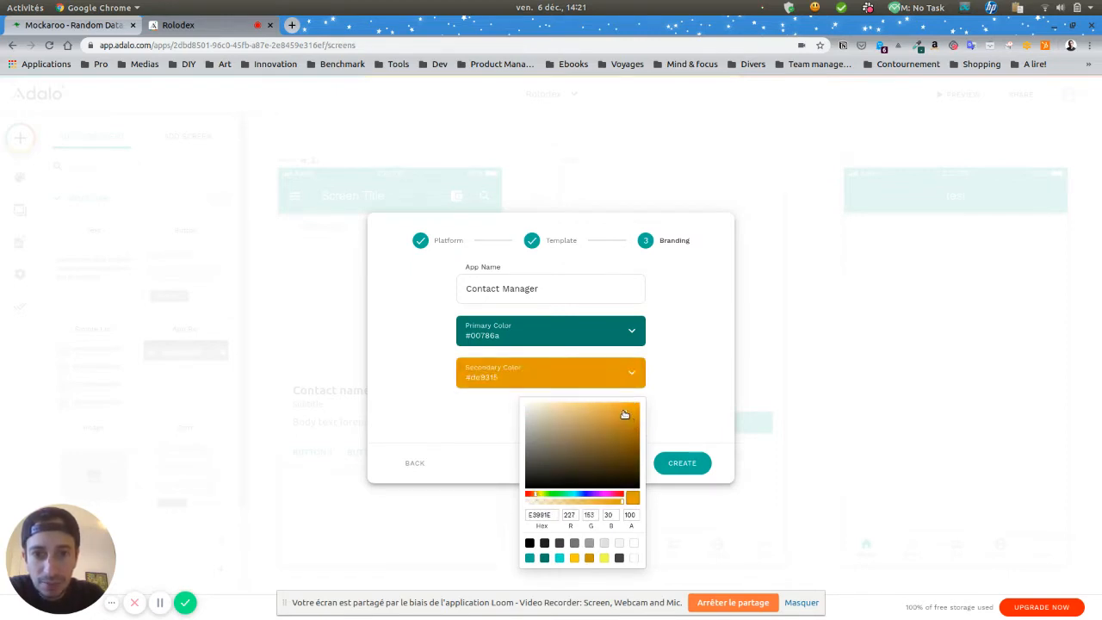
mouse_move(619, 409)
left_mouse_down()
mouse_move(633, 411)
mouse_move(617, 419)
left_mouse_up()
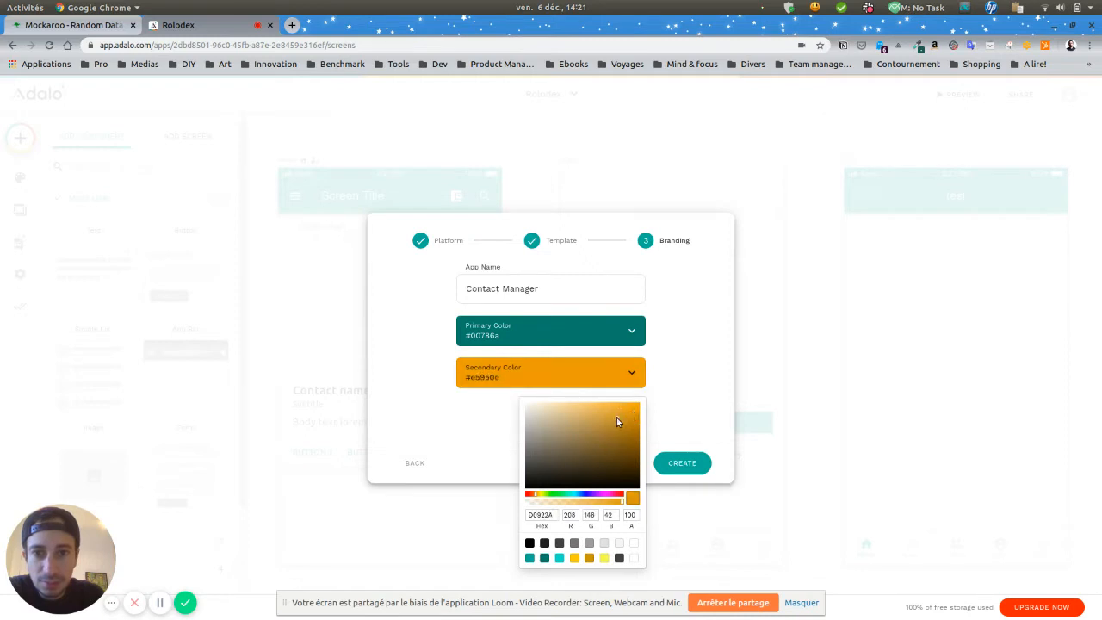
left_click(685, 438)
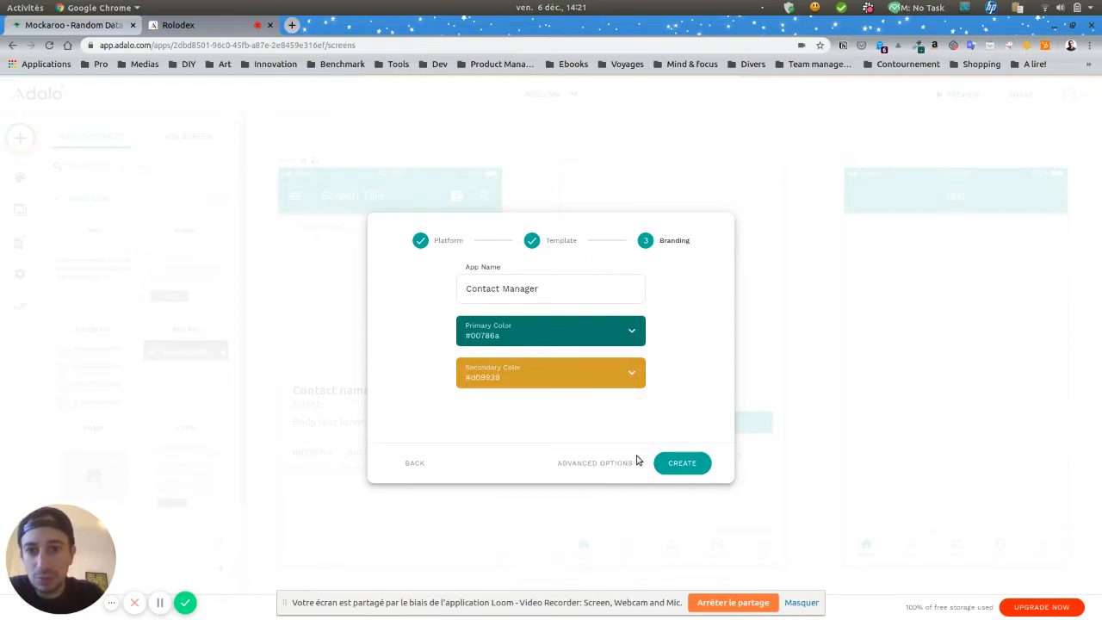
Keep Create New Database as the data setup in the advanced options and create the app
left_click(598, 464)
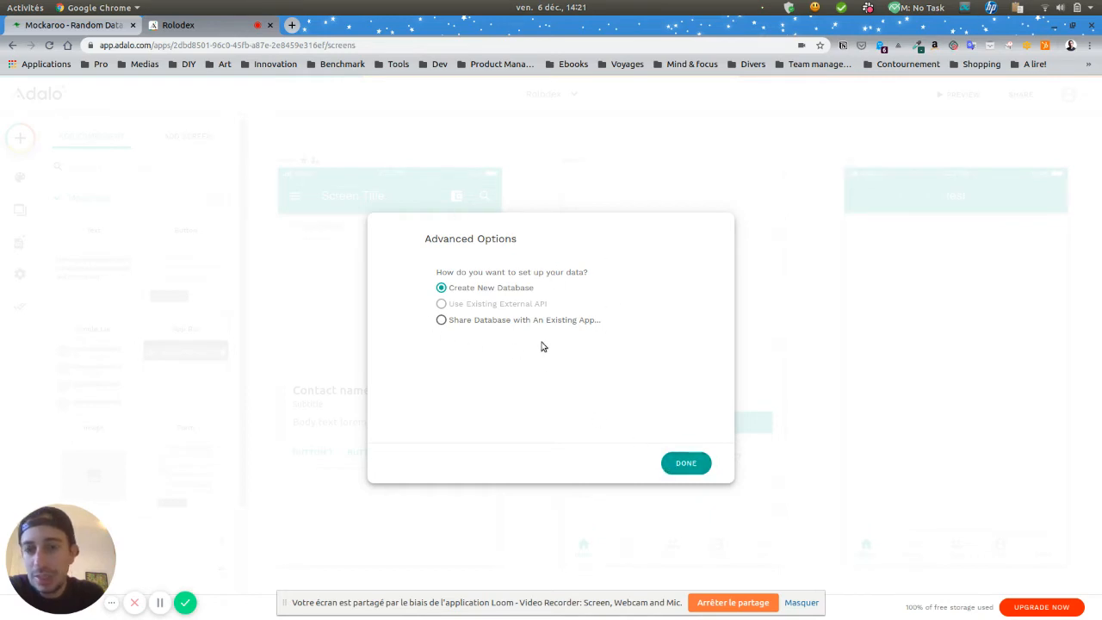
left_click(684, 462)
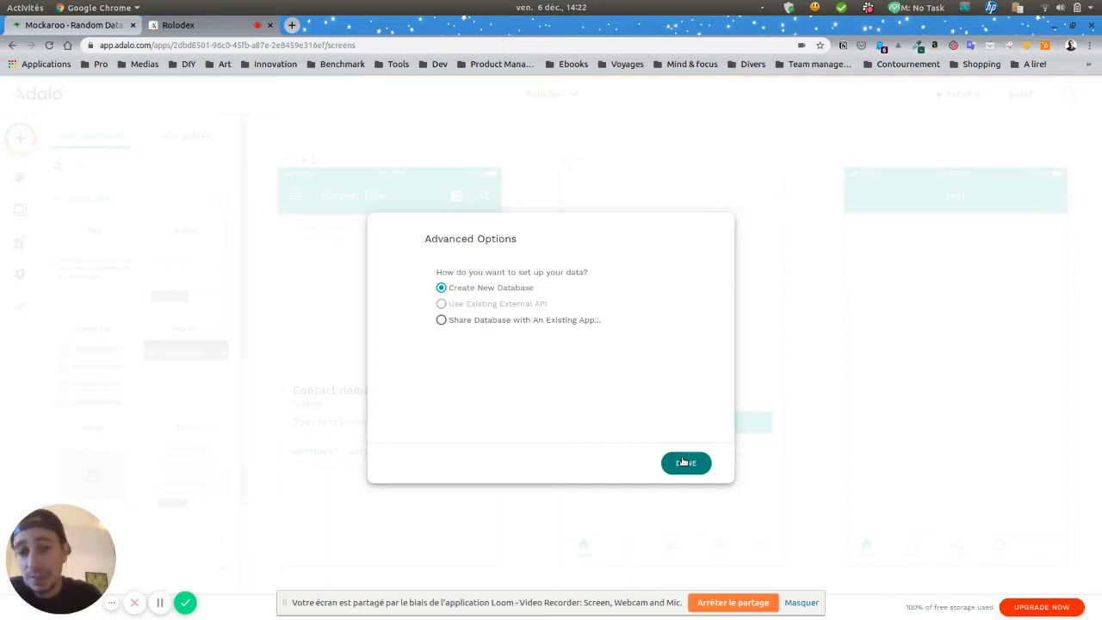
left_click(684, 463)
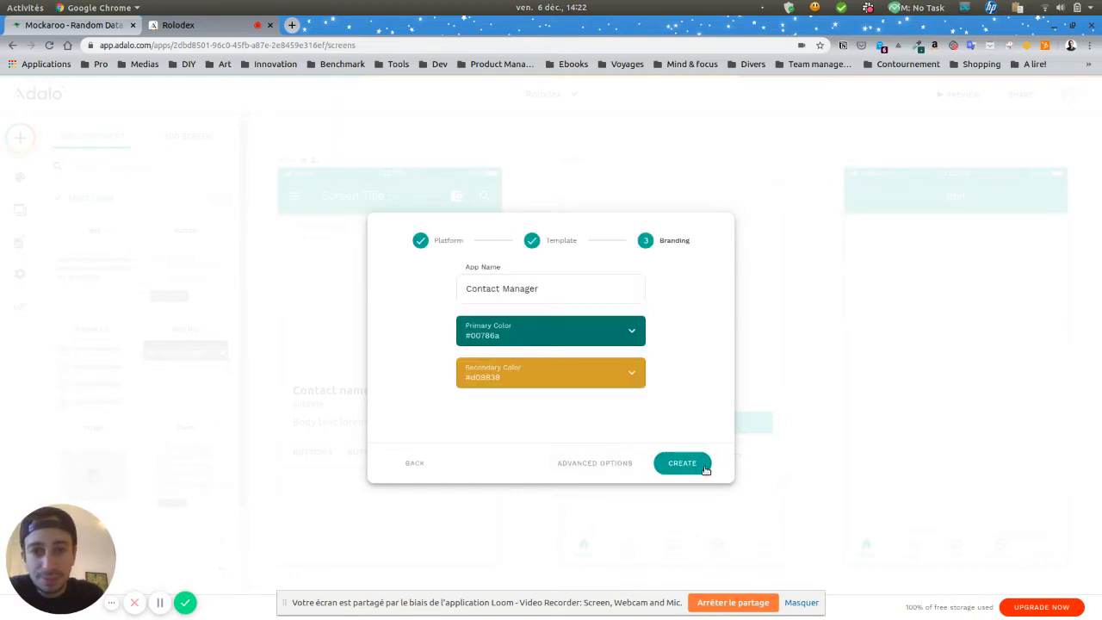
left_click(705, 467)
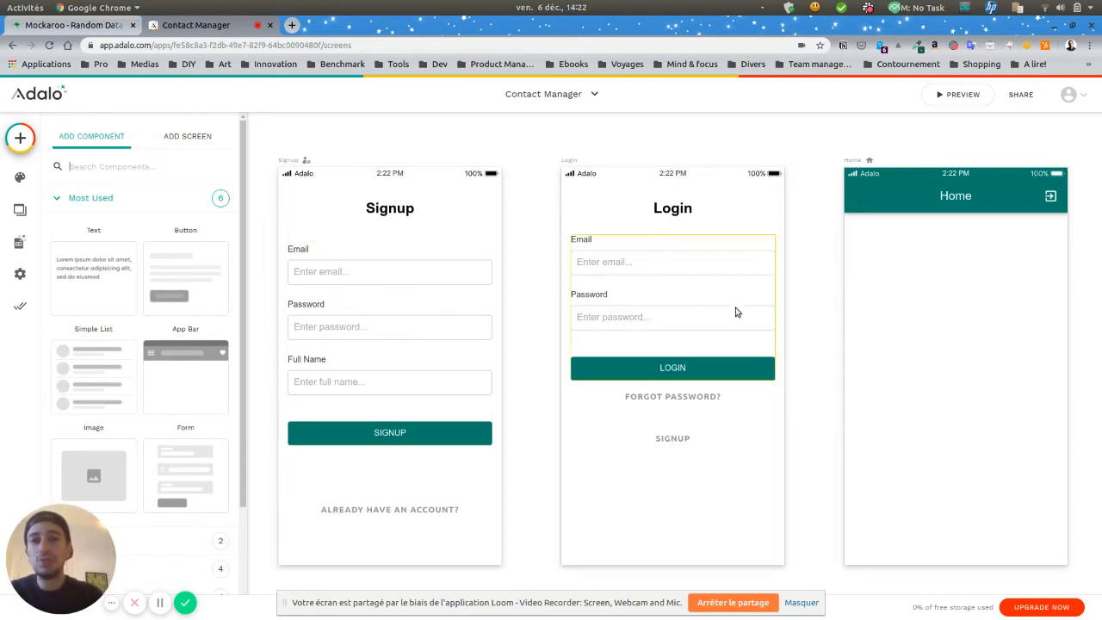
Examine the new app's Signup, Login and Home screens on the canvas, both as an overview and up close
scroll(815, 344, "down", 5)
scroll(815, 344, "down", 2)
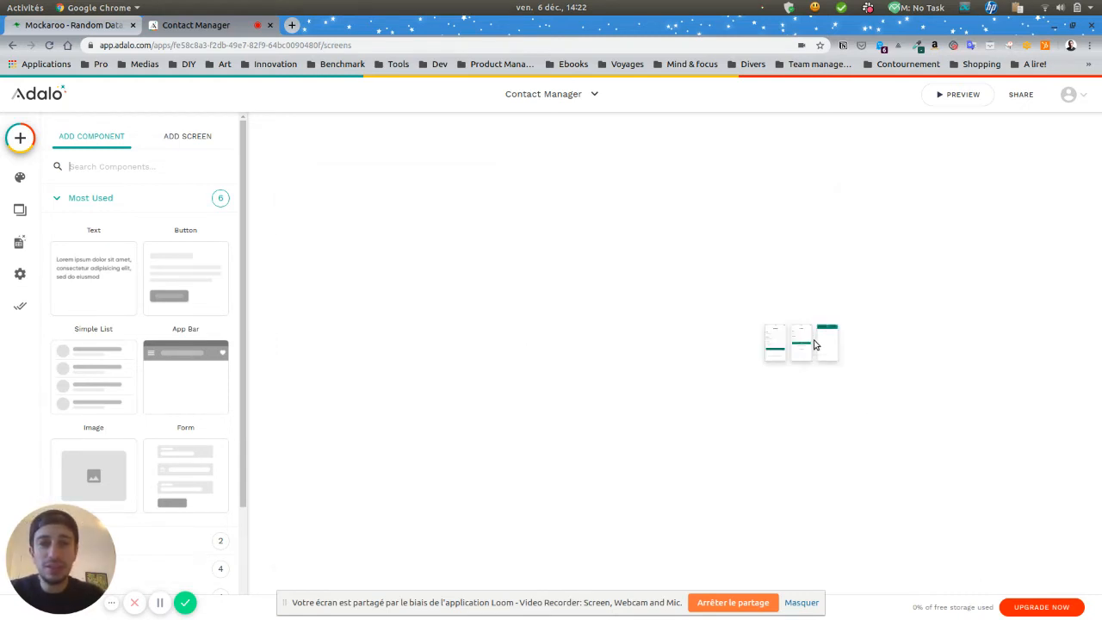
scroll(816, 345, "up", 5)
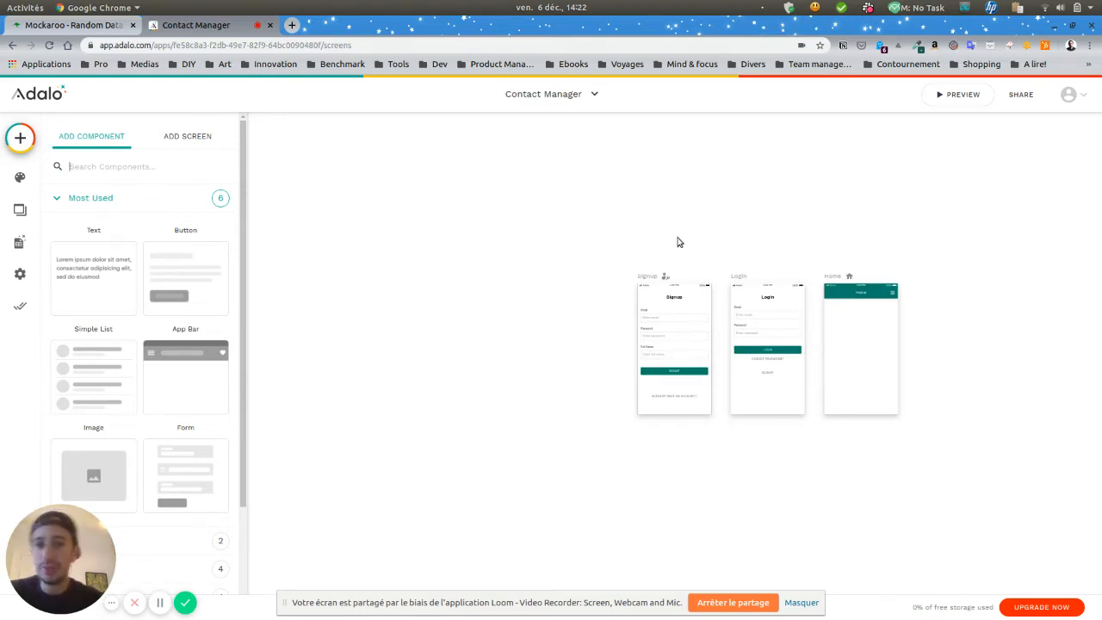
scroll(817, 374, "up", 3)
scroll(817, 374, "down", 1)
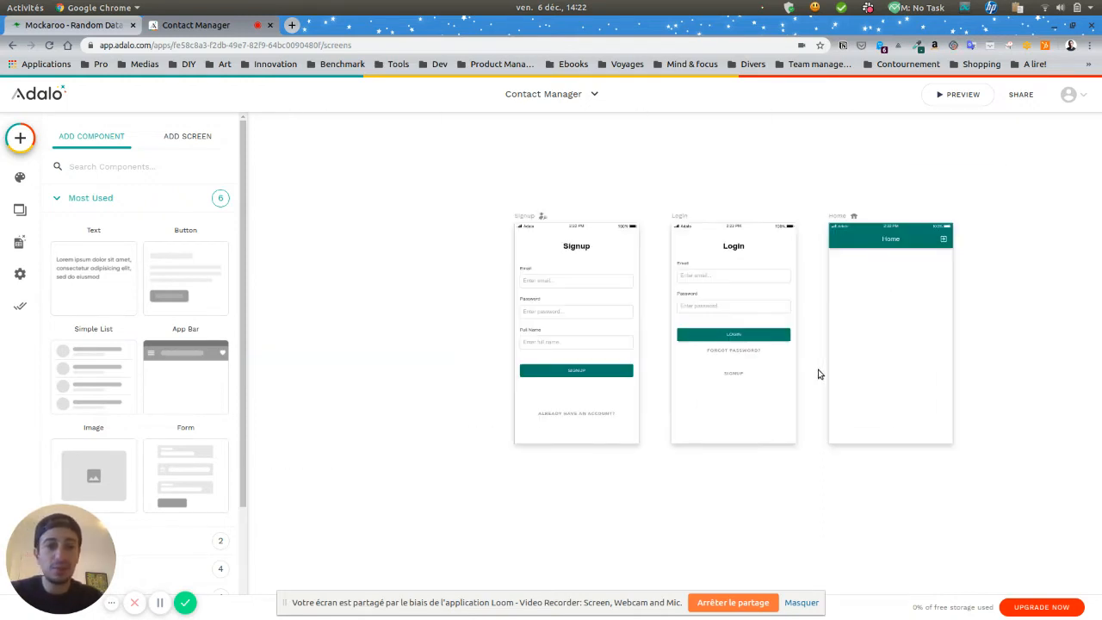
scroll(862, 358, "up", 3)
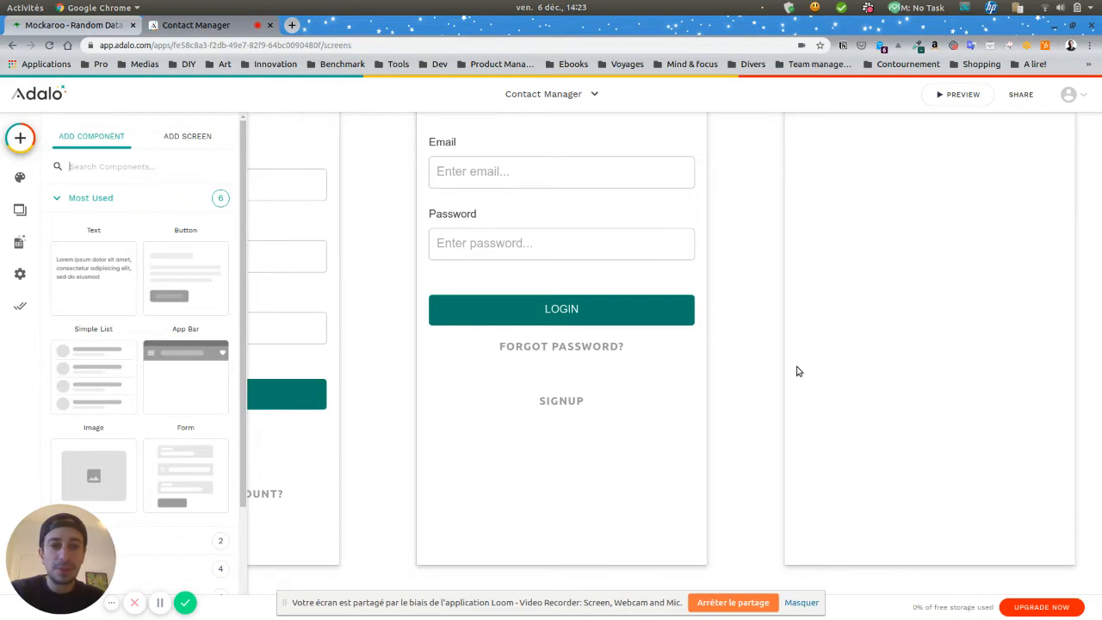
scroll(797, 371, "up", 2)
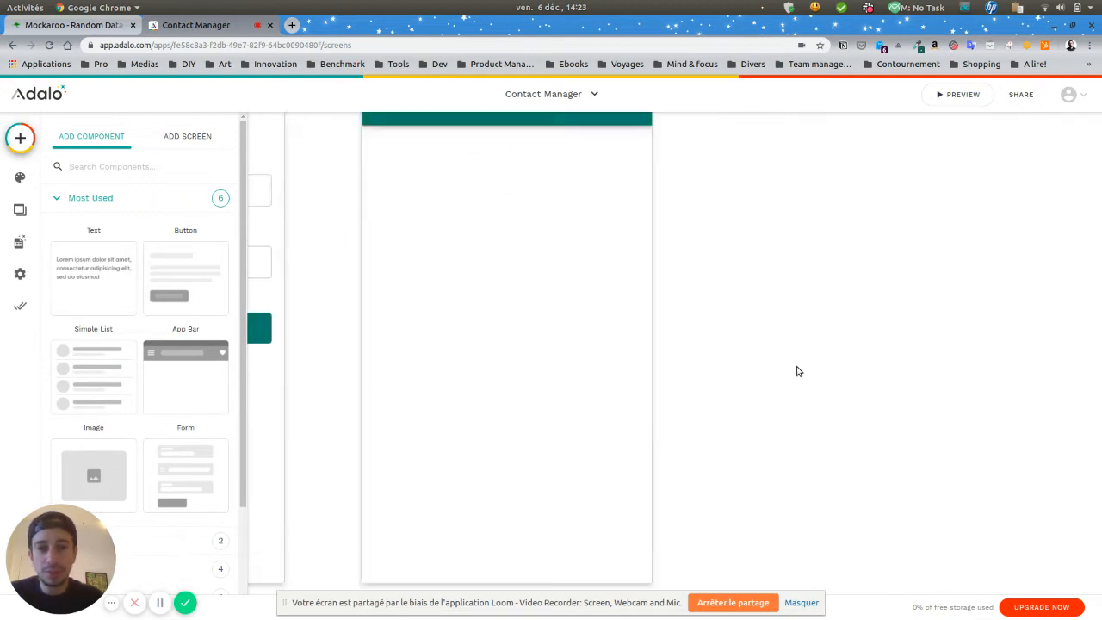
scroll(796, 371, "down", 3)
scroll(796, 371, "up", 2)
scroll(796, 371, "right", 8)
scroll(796, 371, "up", 3)
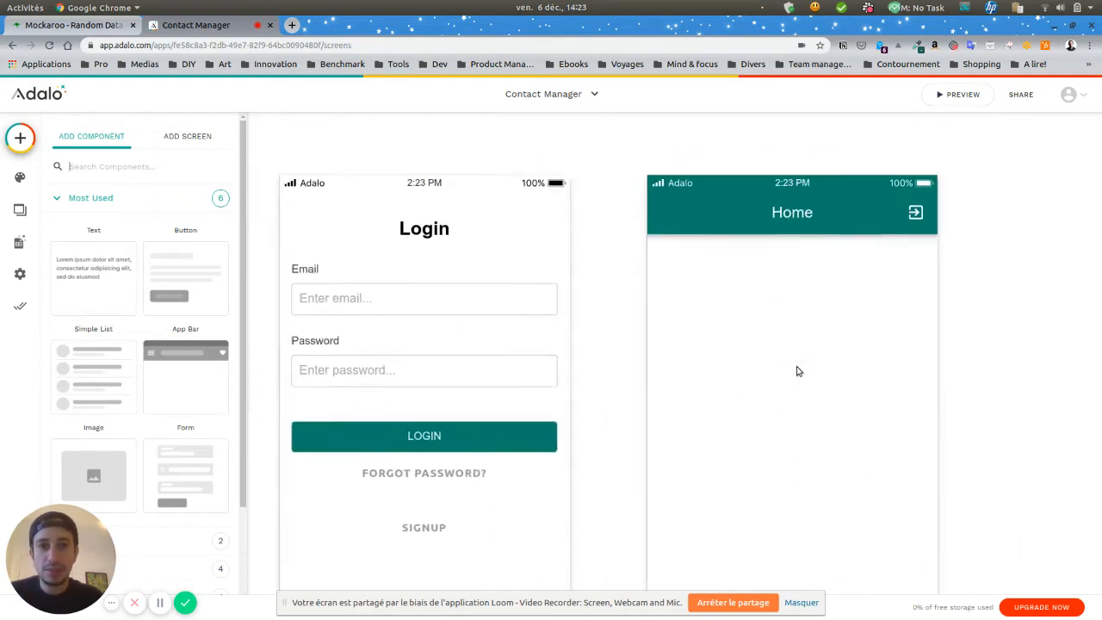
scroll(797, 371, "left", 4)
scroll(796, 371, "down", 1)
scroll(796, 371, "right", 4)
scroll(796, 371, "up", 2)
scroll(797, 371, "left", 2)
scroll(796, 371, "down", 1)
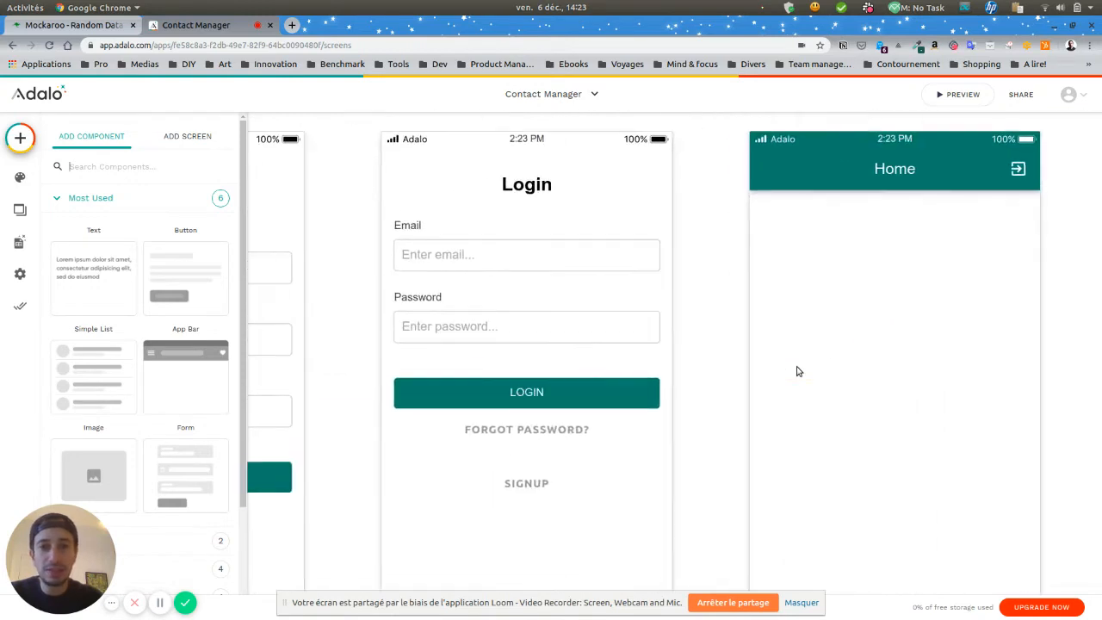
scroll(758, 365, "down", 3)
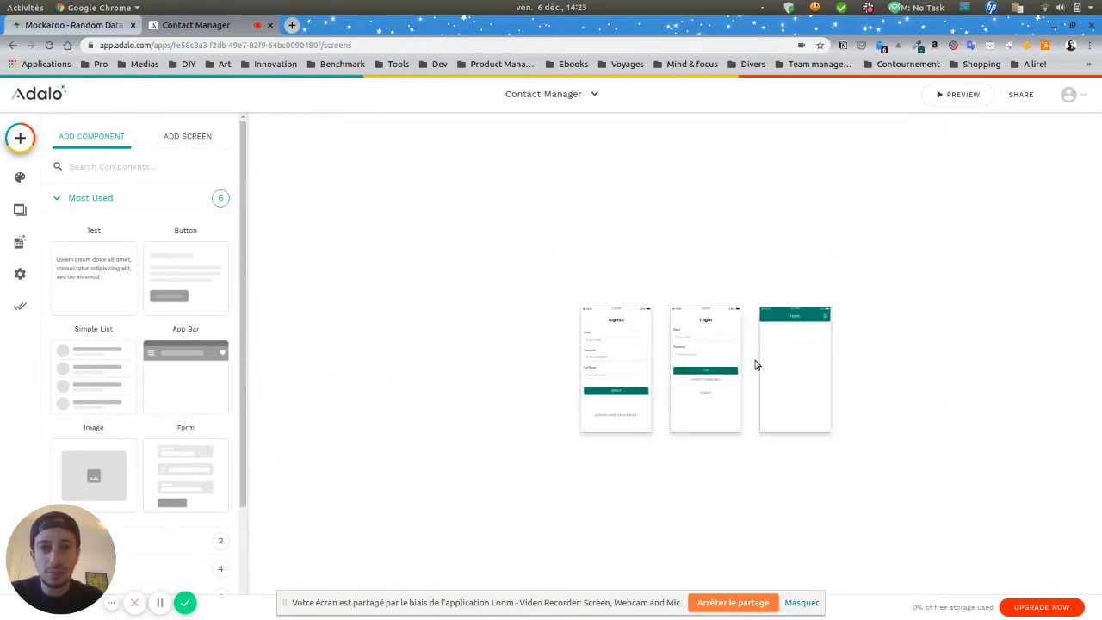
scroll(758, 364, "up", 2)
scroll(751, 364, "down", 4)
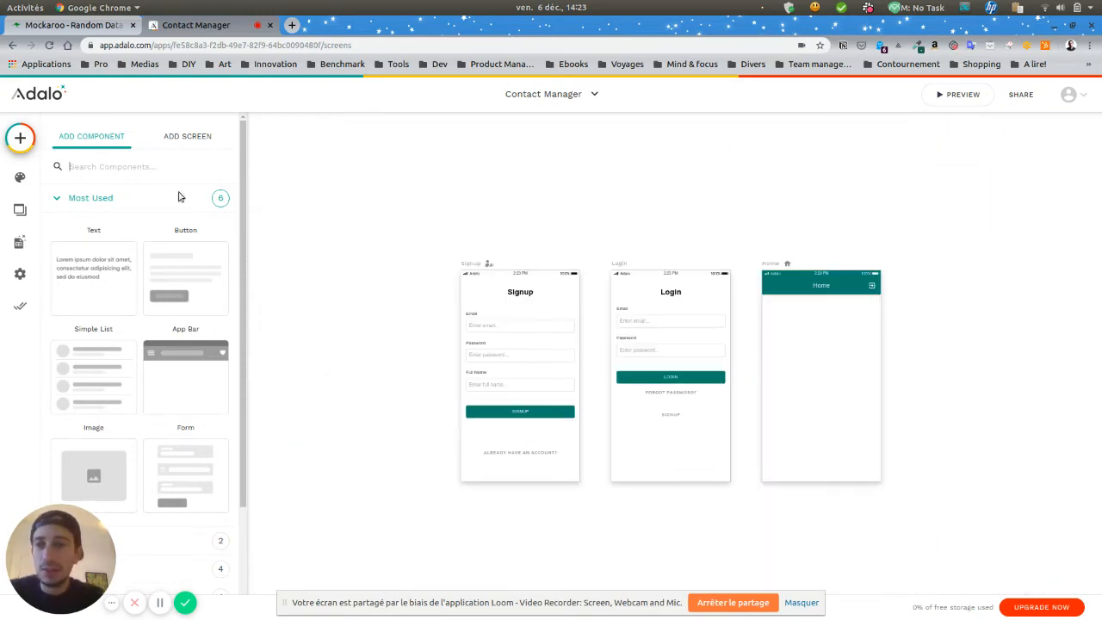
Set the default text color in the app's branding to black #000000
left_click(22, 211)
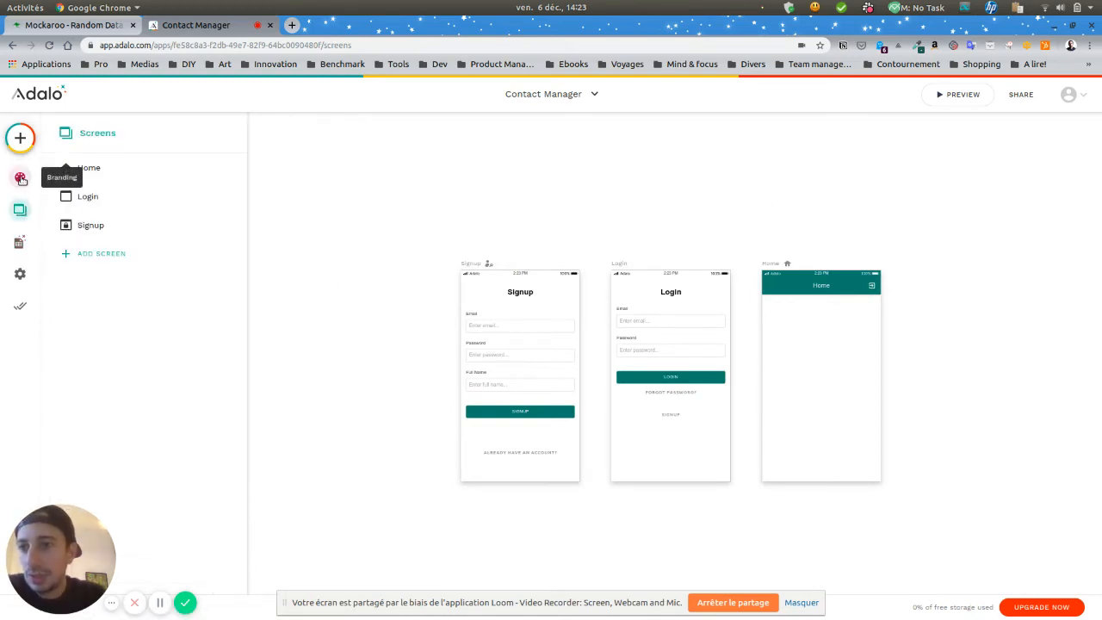
left_click(20, 176)
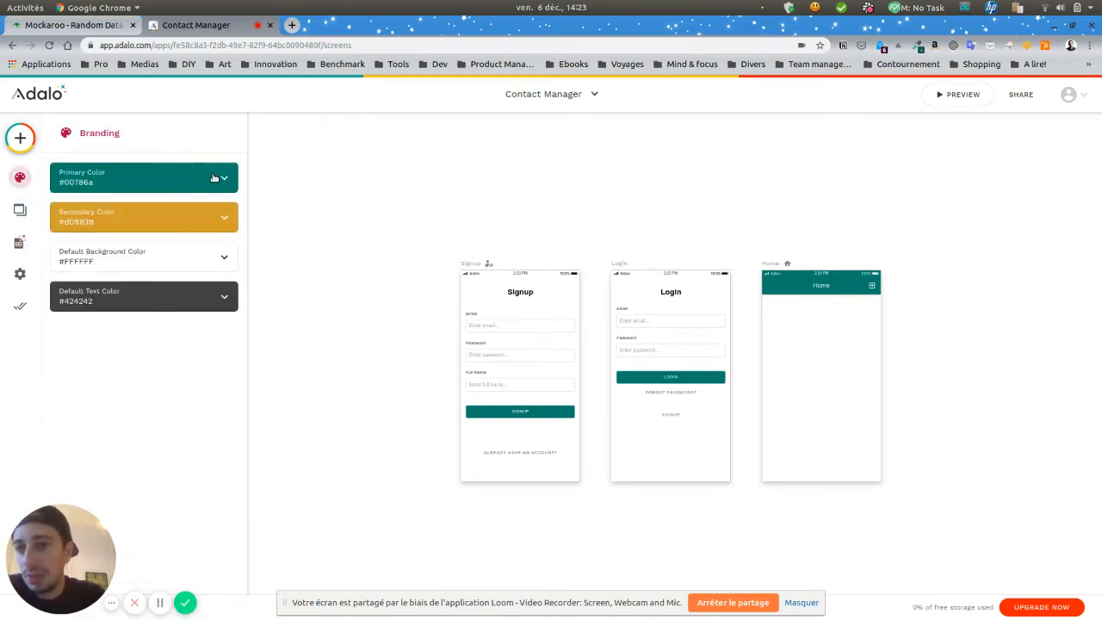
left_click(206, 298)
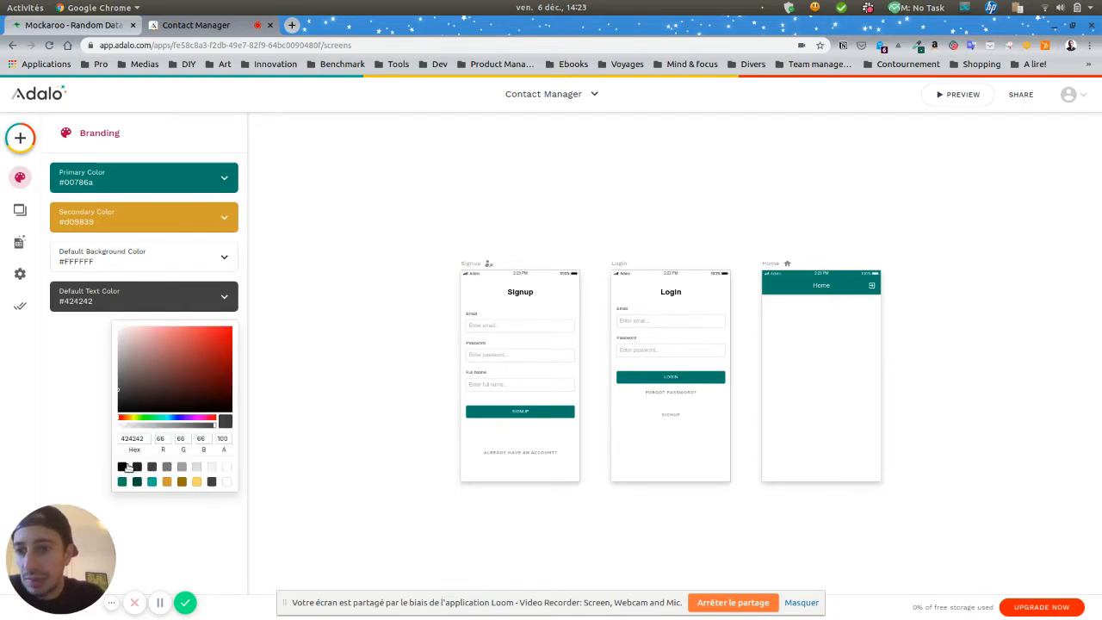
left_click(121, 466)
left_click(95, 395)
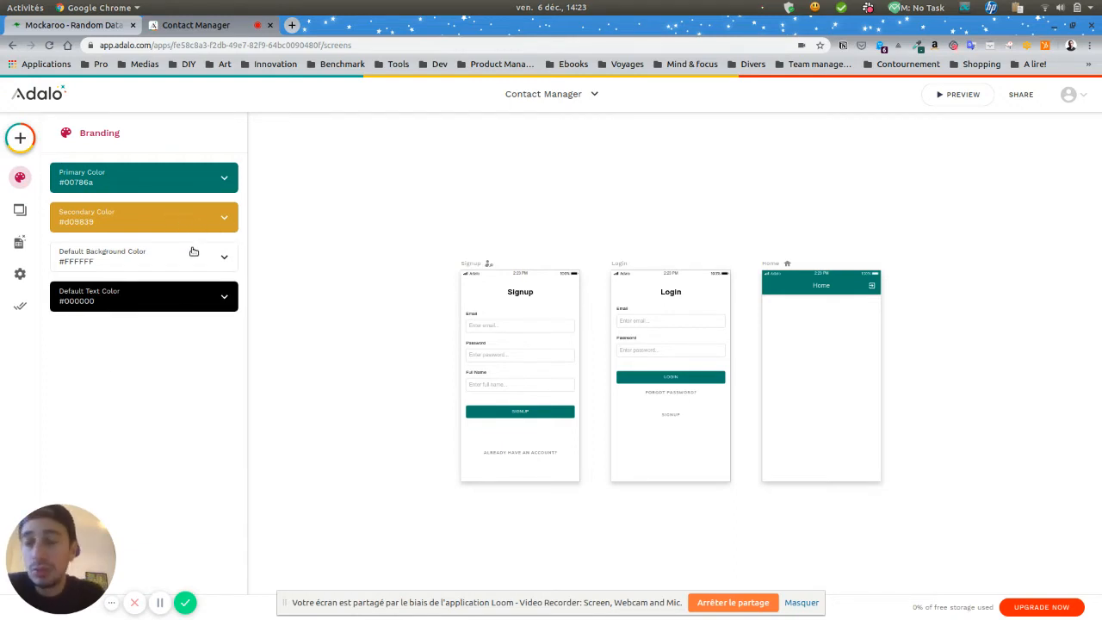
Delete the Login and Signup screens from the app
left_click(20, 210)
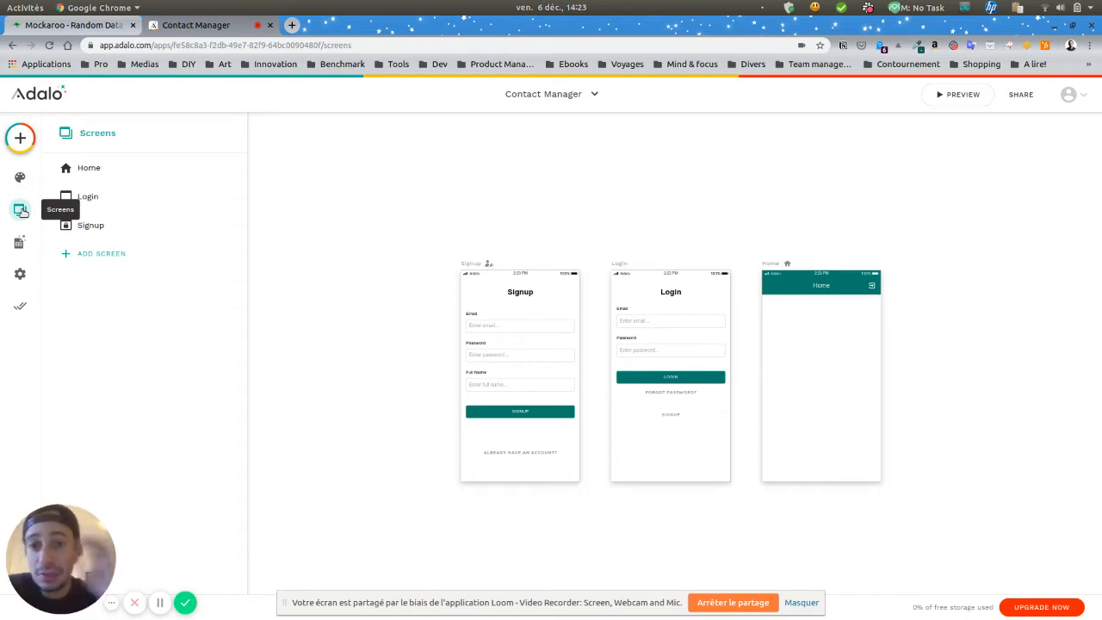
left_click(167, 198)
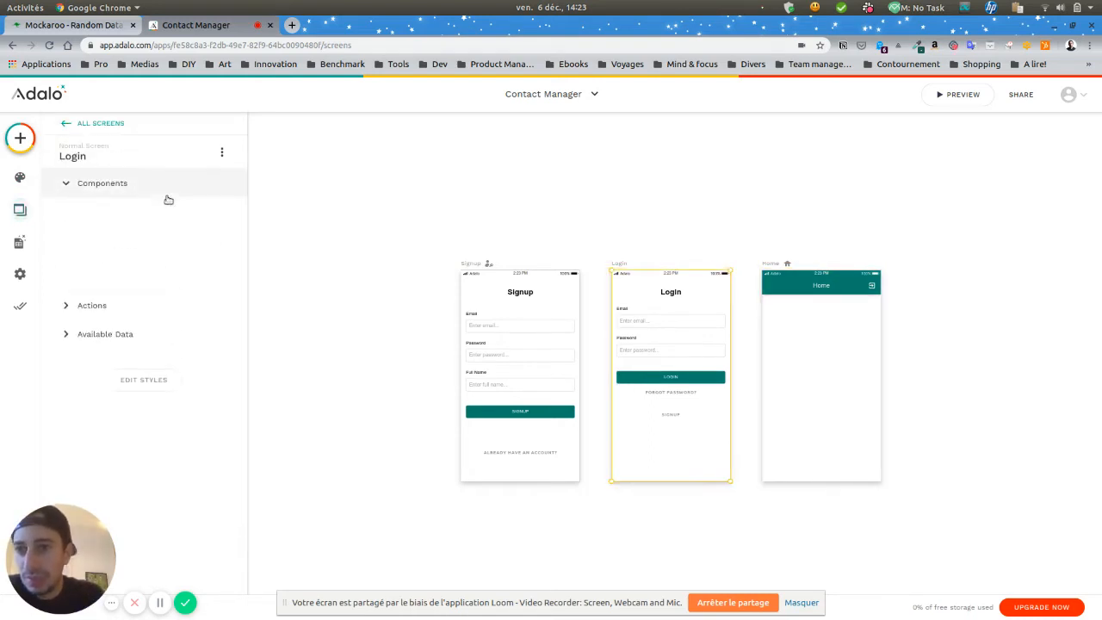
left_click(221, 153)
left_click(220, 183)
left_click(121, 200)
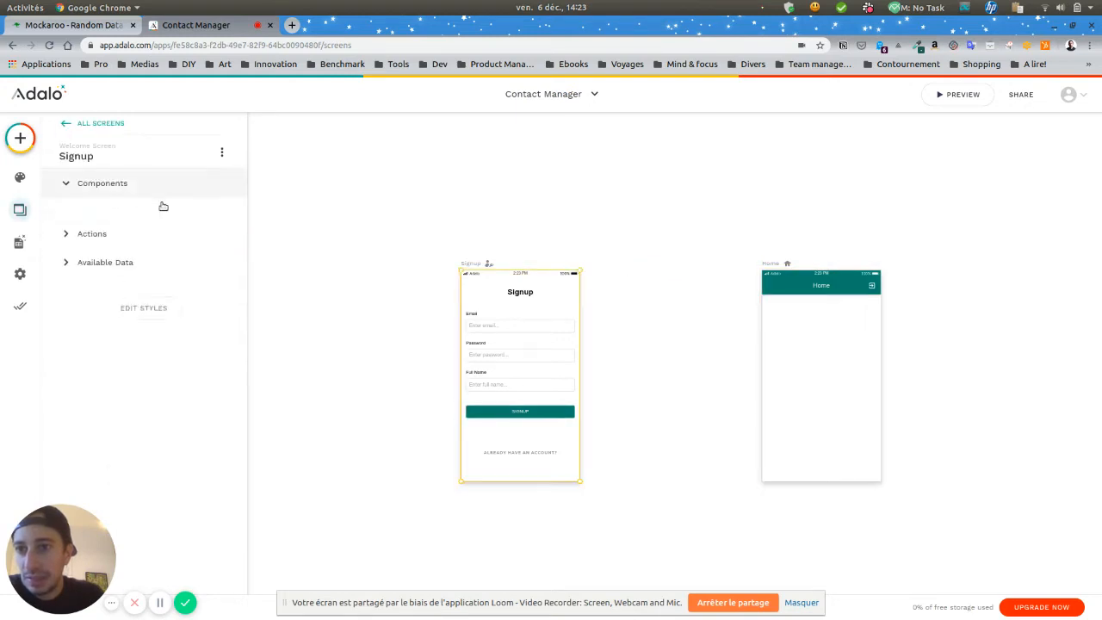
left_click(221, 153)
left_click(222, 183)
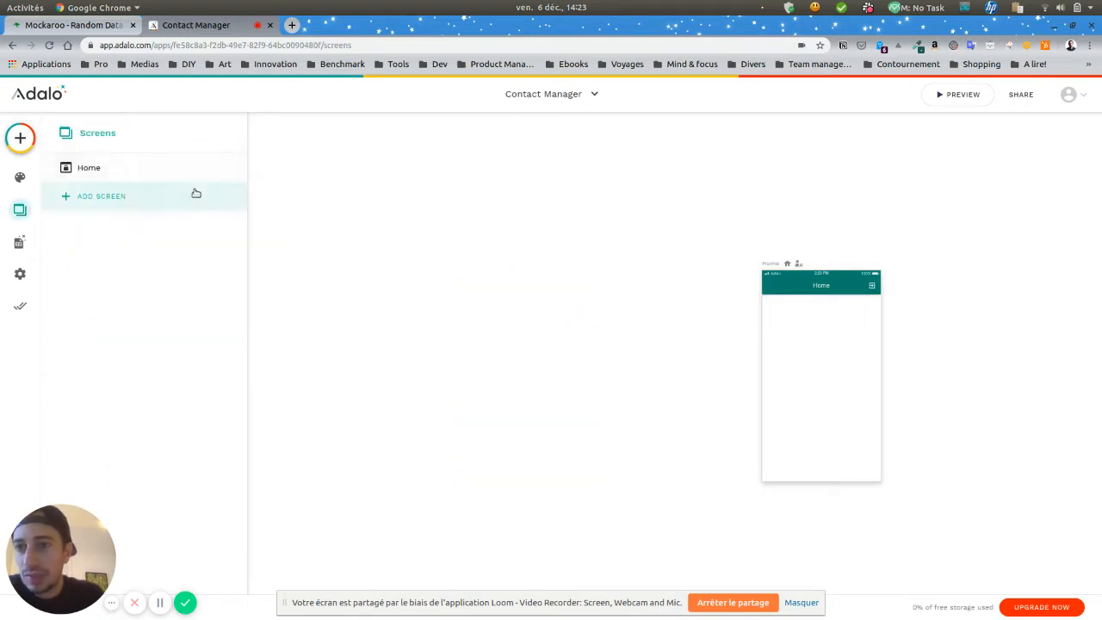
Open the Home screen and examine its components and its layout up close on the canvas
left_click(150, 170)
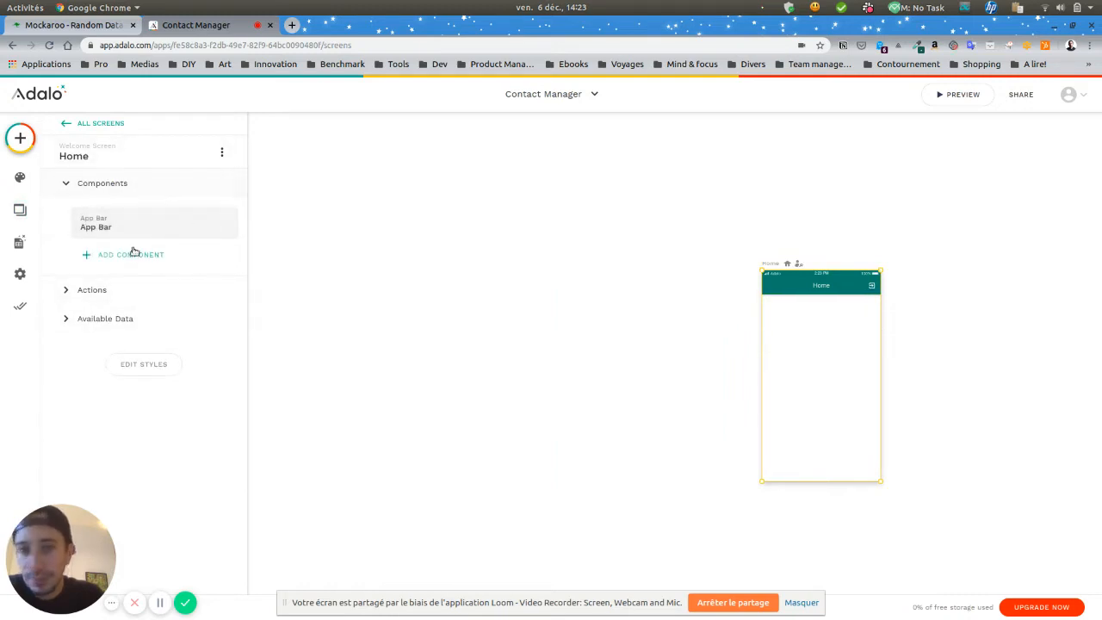
scroll(785, 326, "up", 2)
scroll(785, 328, "up", 2)
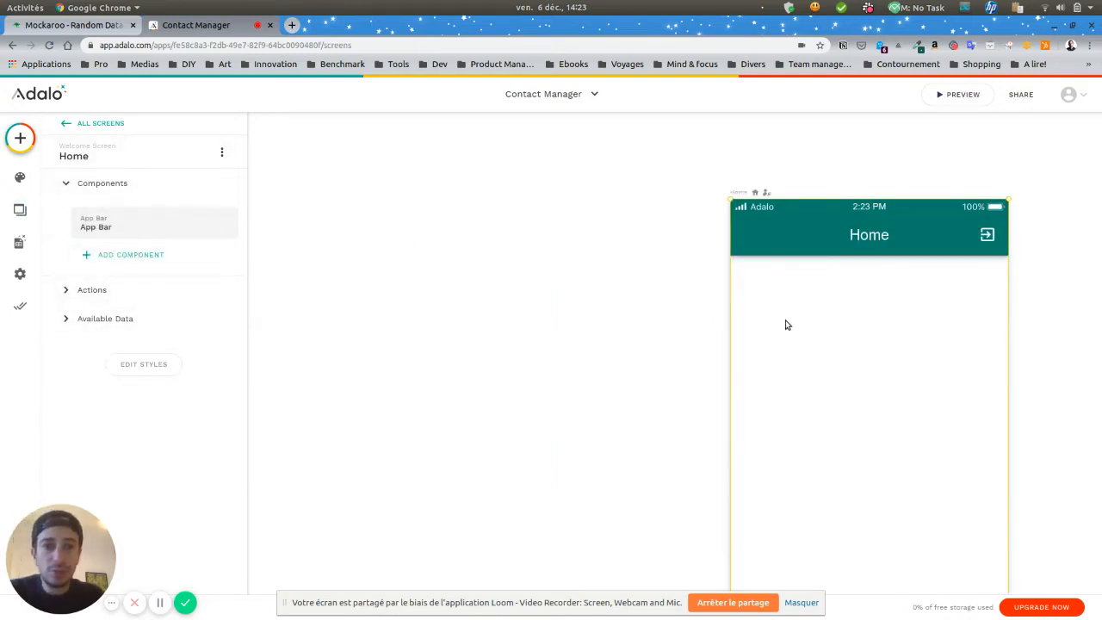
scroll(786, 325, "down", 2)
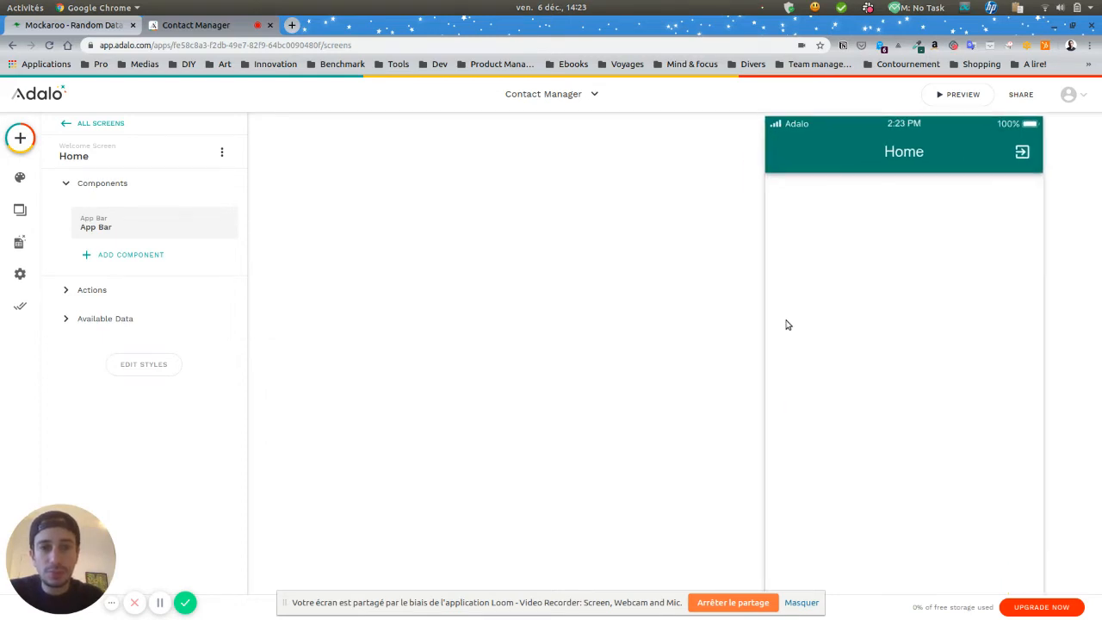
scroll(786, 325, "right", 4)
scroll(786, 325, "up", 2)
scroll(786, 324, "left", 3)
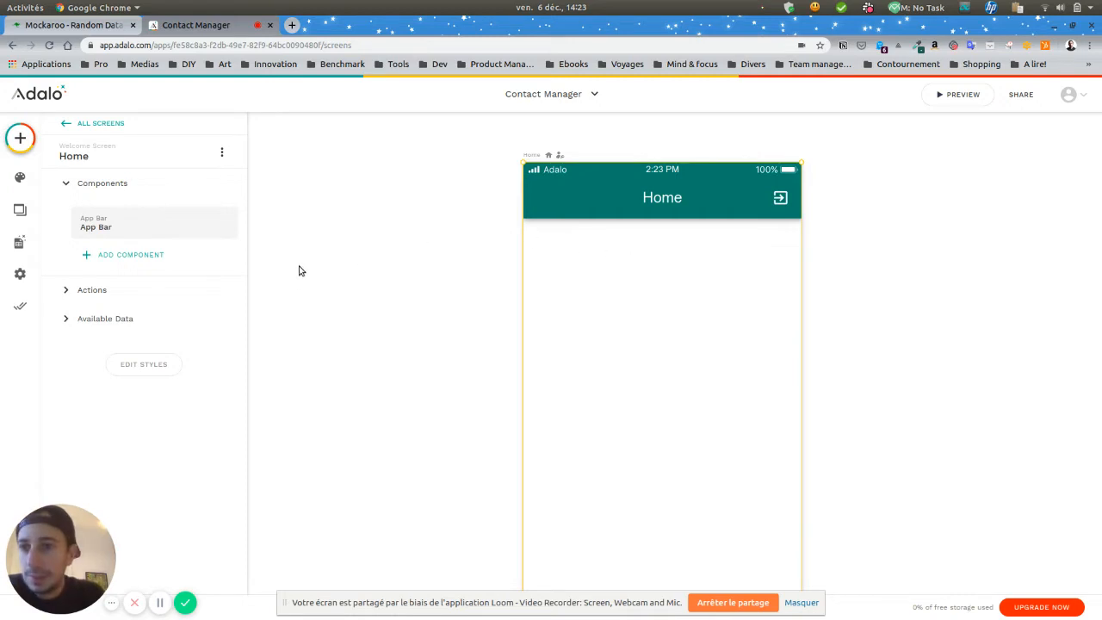
Add an Image property named Portrait to the Users database collection and save it
left_click(23, 241)
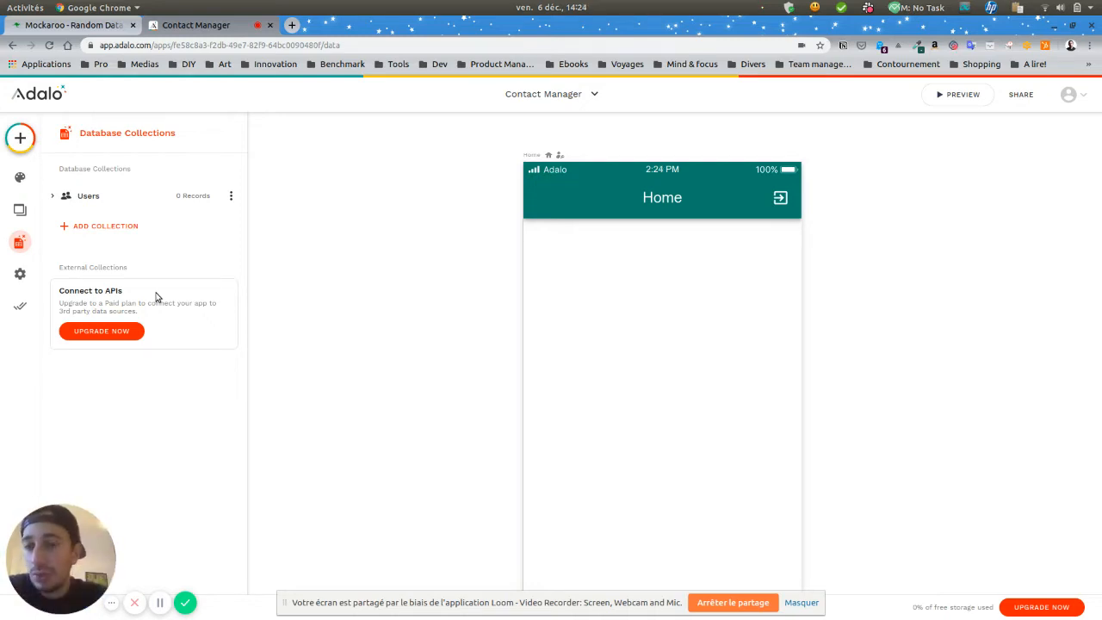
left_click(103, 201)
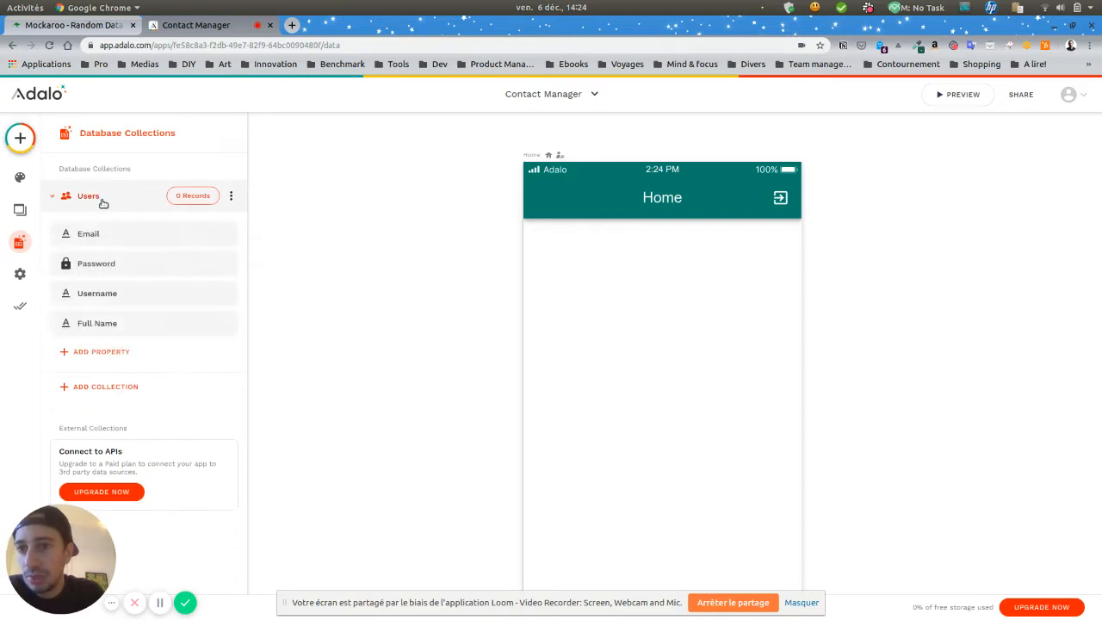
left_click(136, 354)
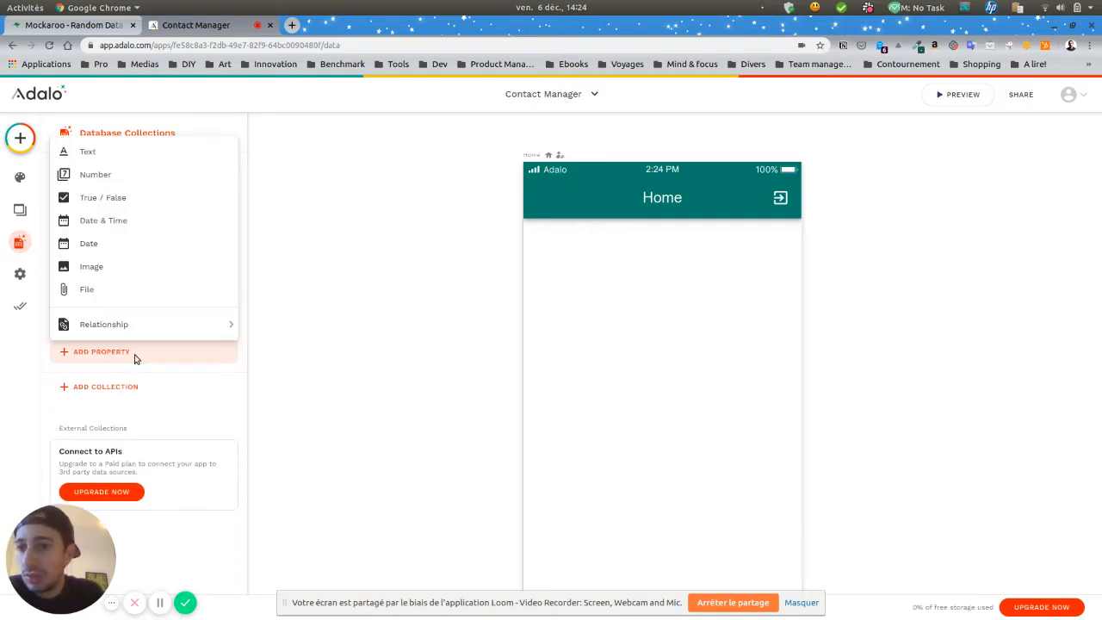
left_click(144, 273)
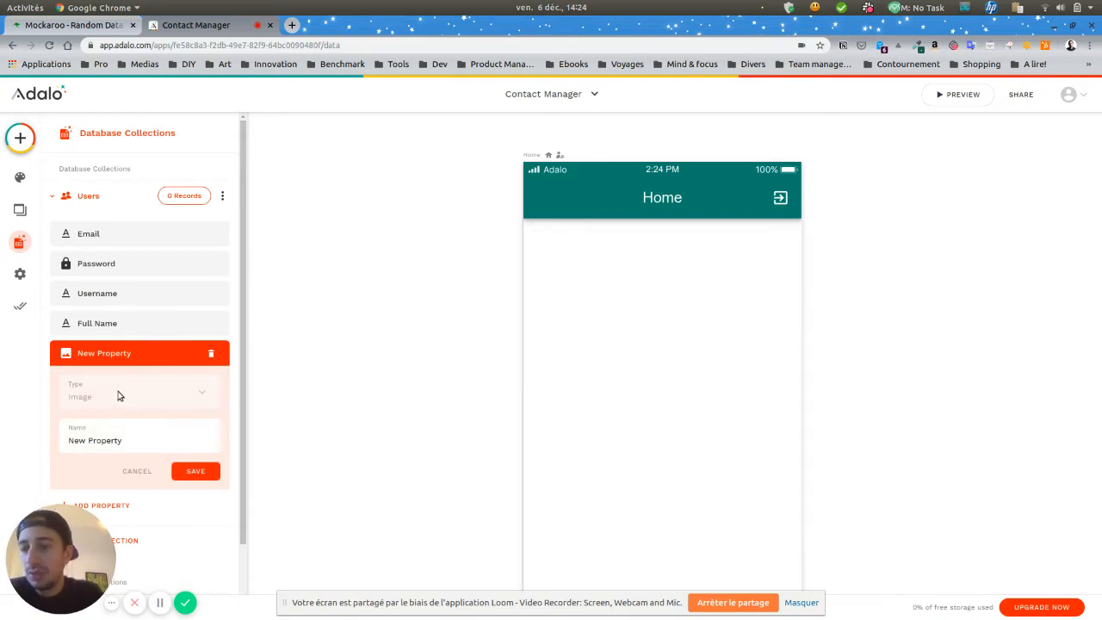
scroll(120, 396, "down", 2)
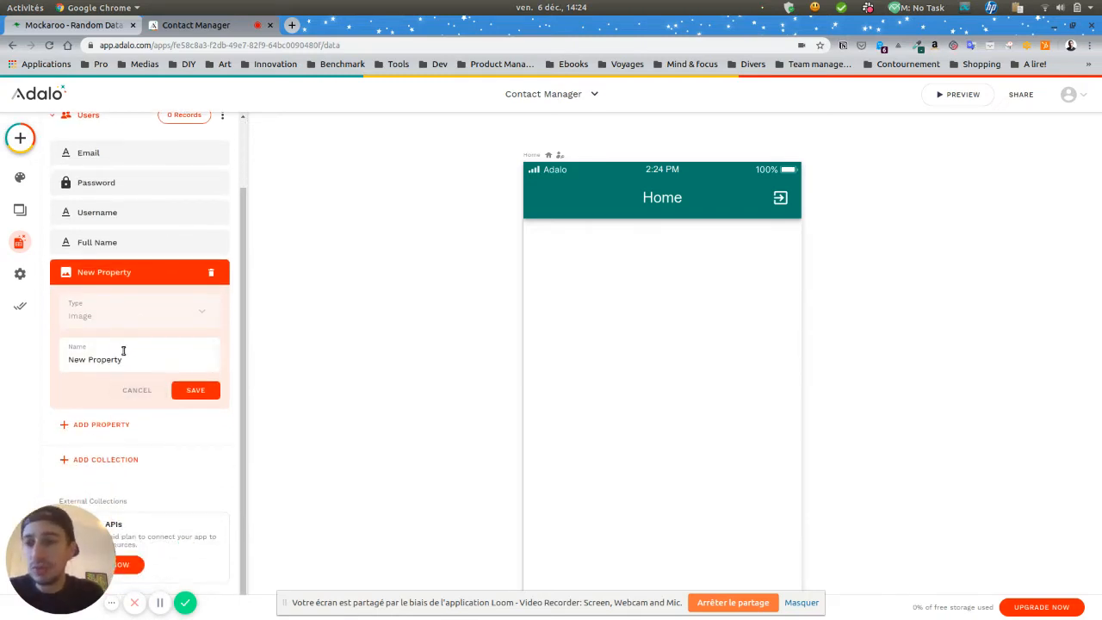
triple_click(121, 359)
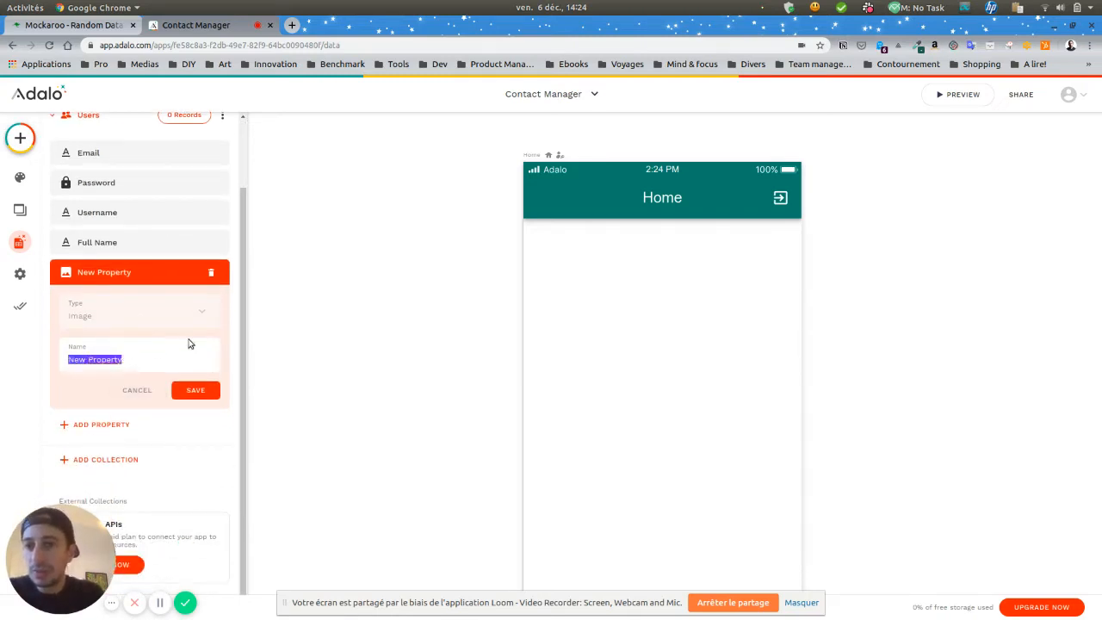
key("BackSpace")
type("Im")
key("BackSpace")
key("BackSpace")
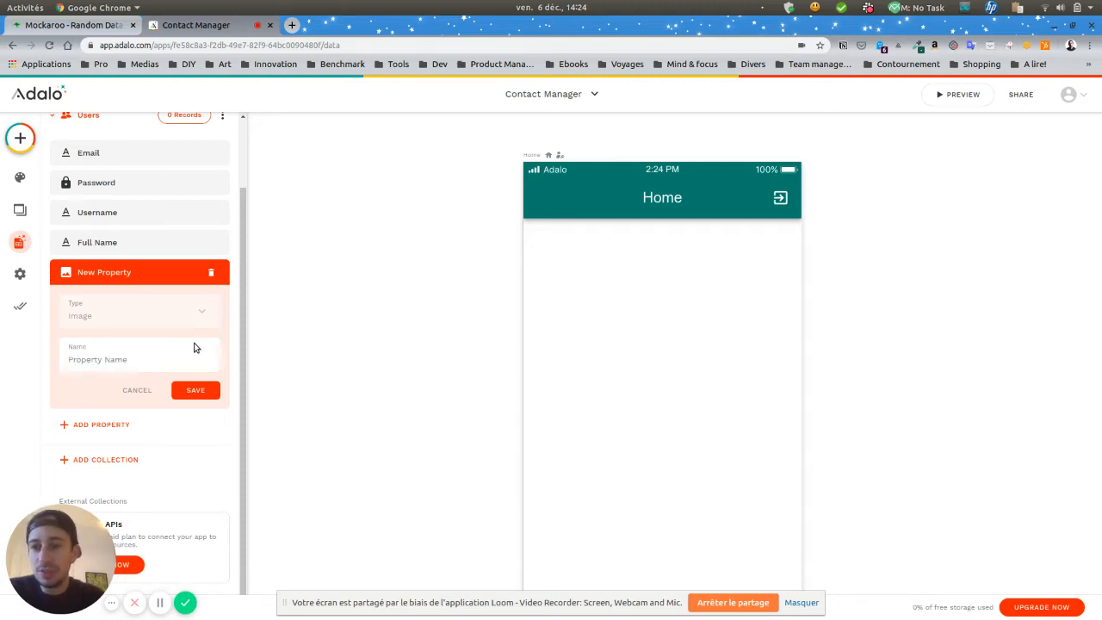
type("Portrait")
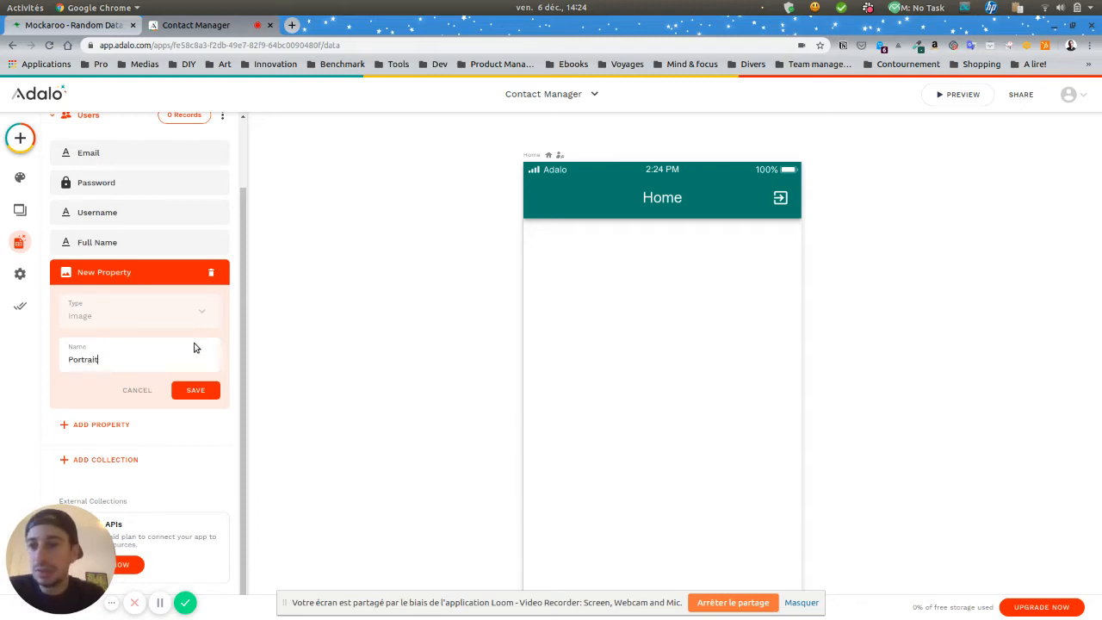
left_click(196, 390)
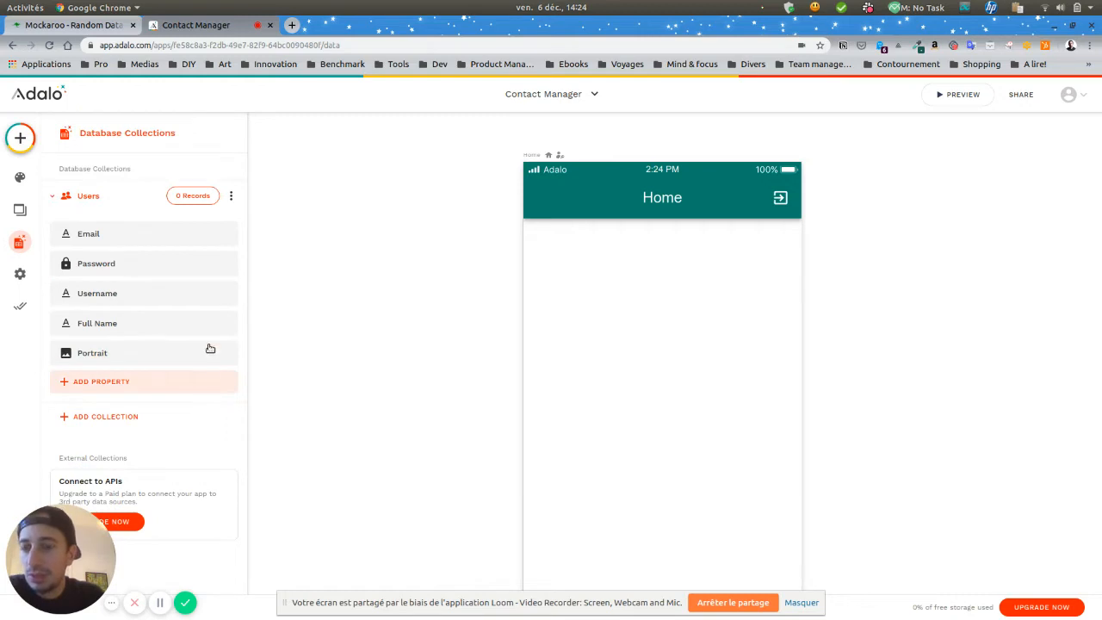
Collapse the Users collection and add a new database collection named Contacts
left_click(80, 197)
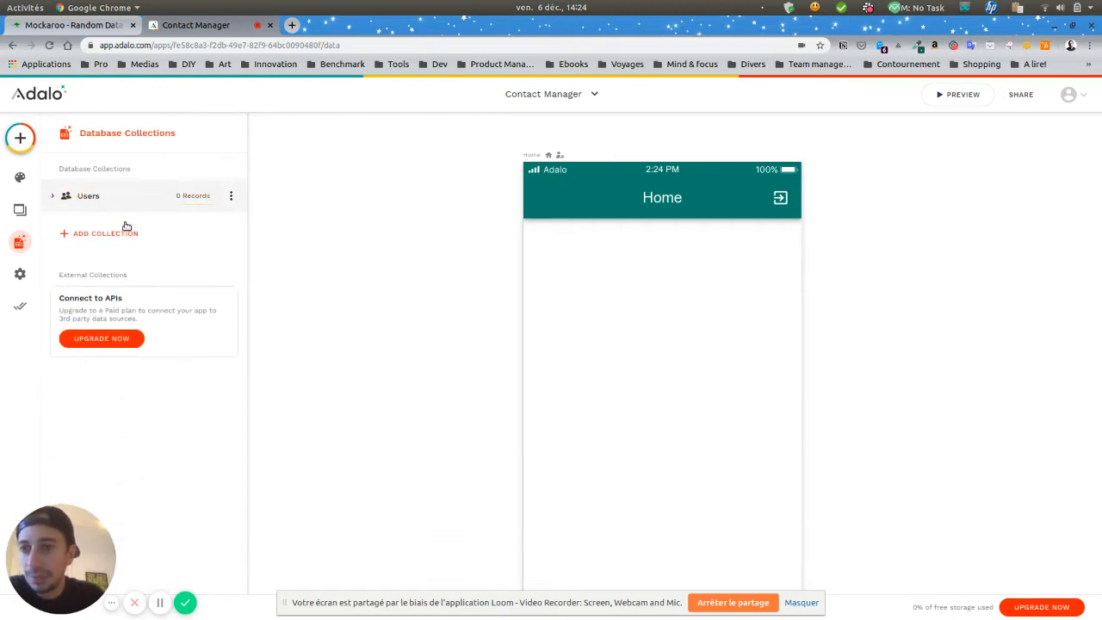
left_click(133, 227)
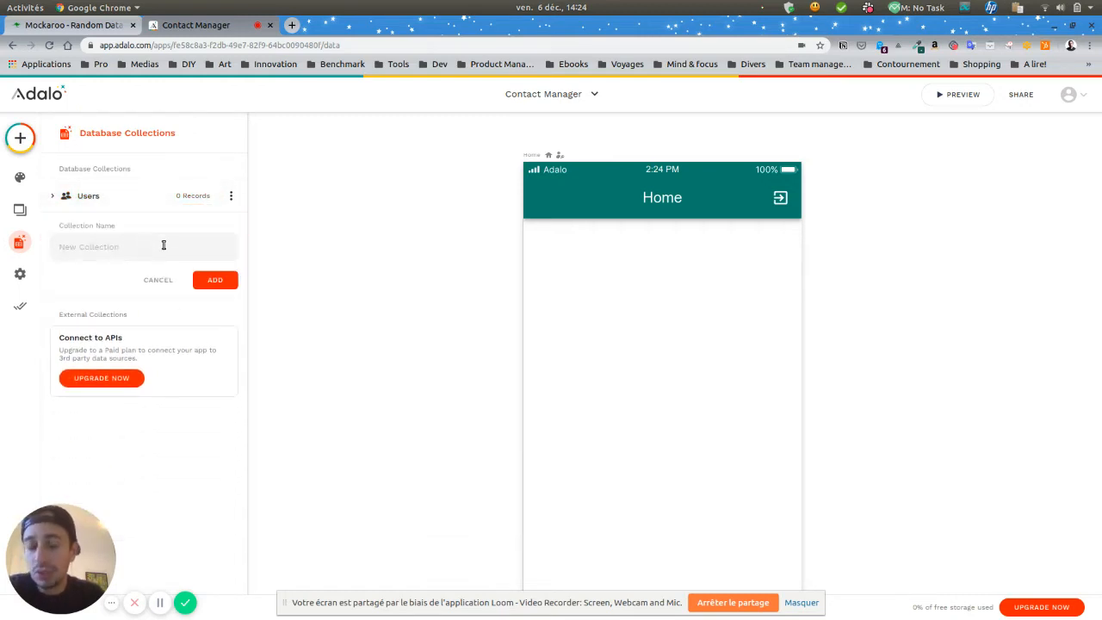
type("Contacts")
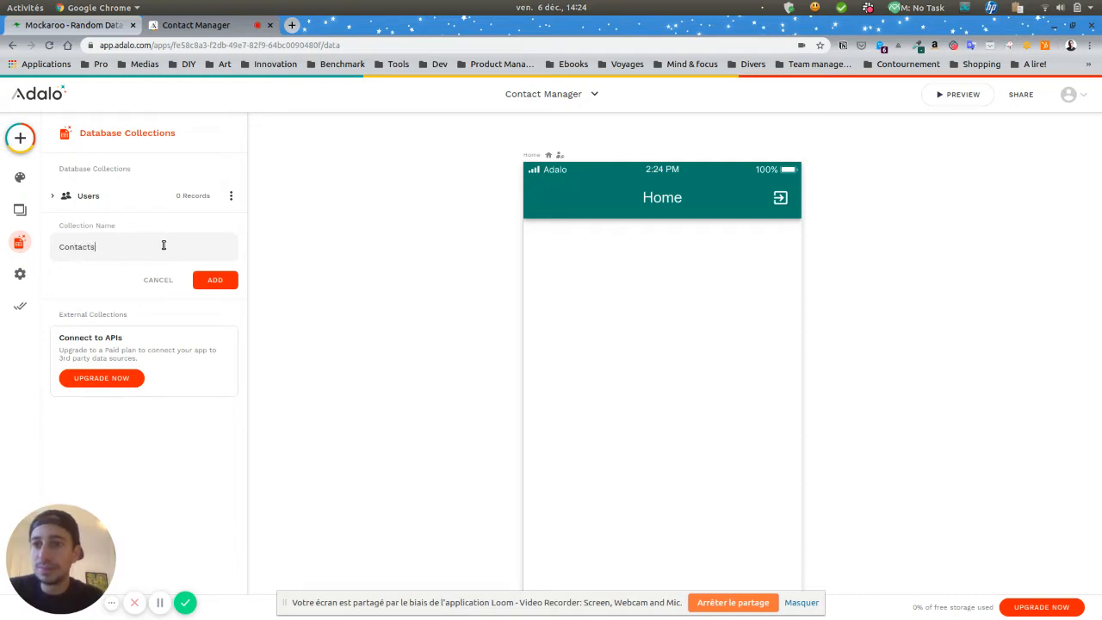
left_click(208, 280)
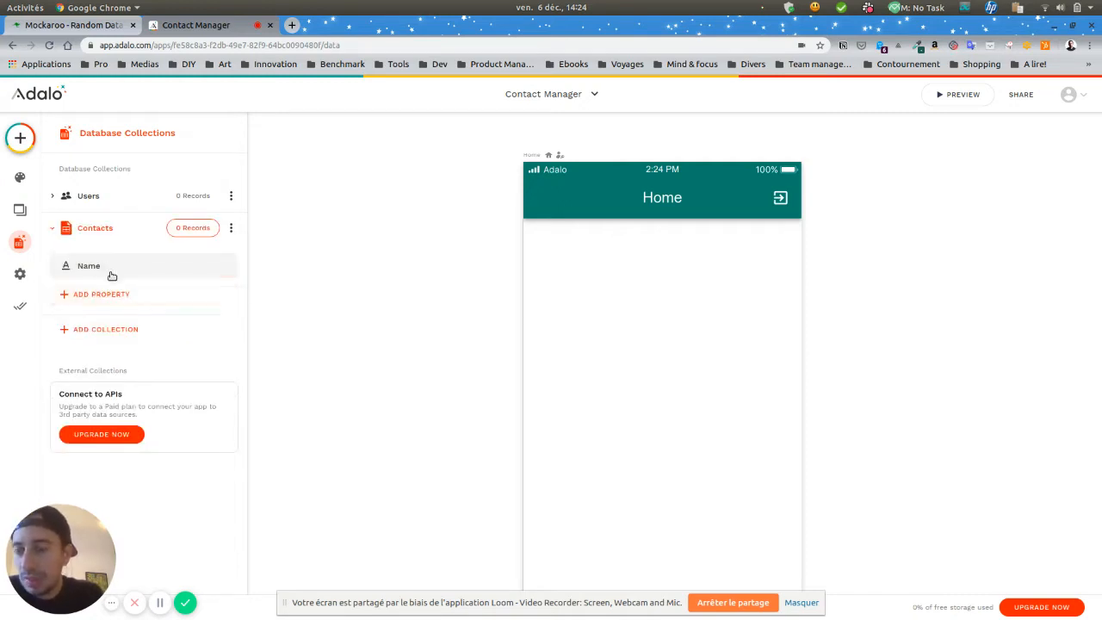
Add a Text property named Email to the Contacts collection and save it
left_click(136, 298)
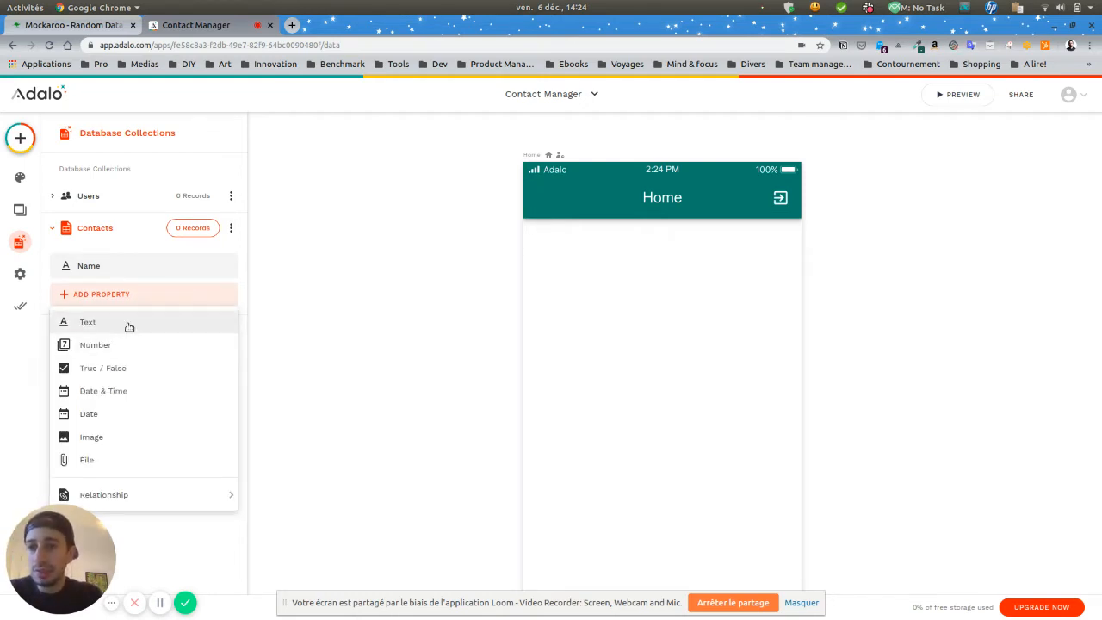
left_click(87, 322)
triple_click(113, 385)
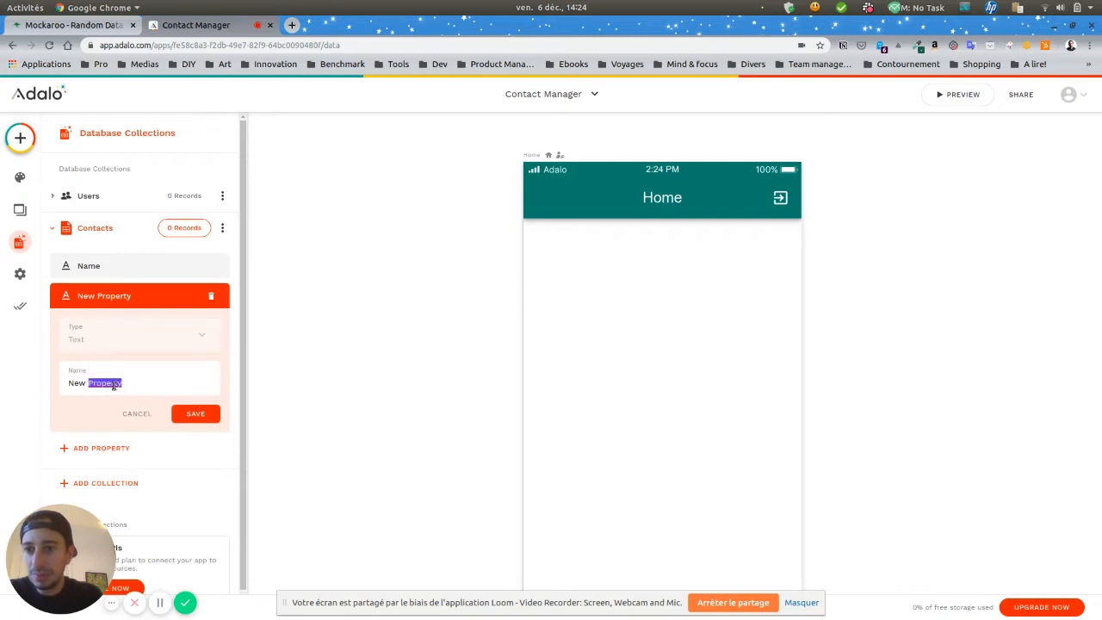
type("Email")
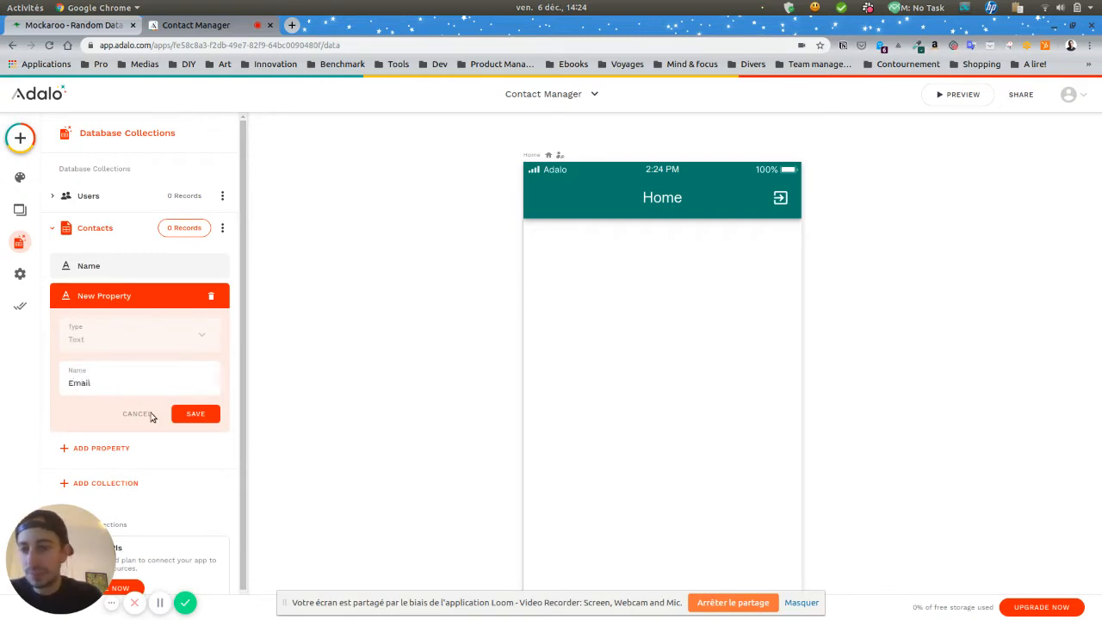
left_click(196, 411)
left_click(117, 334)
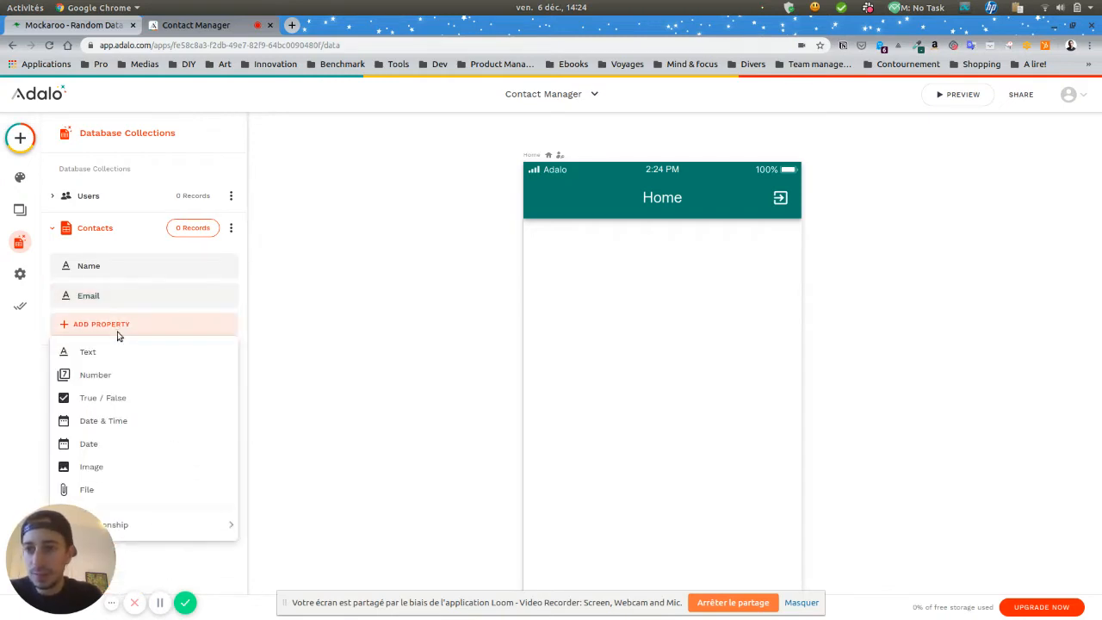
left_click(121, 376)
left_click(141, 443)
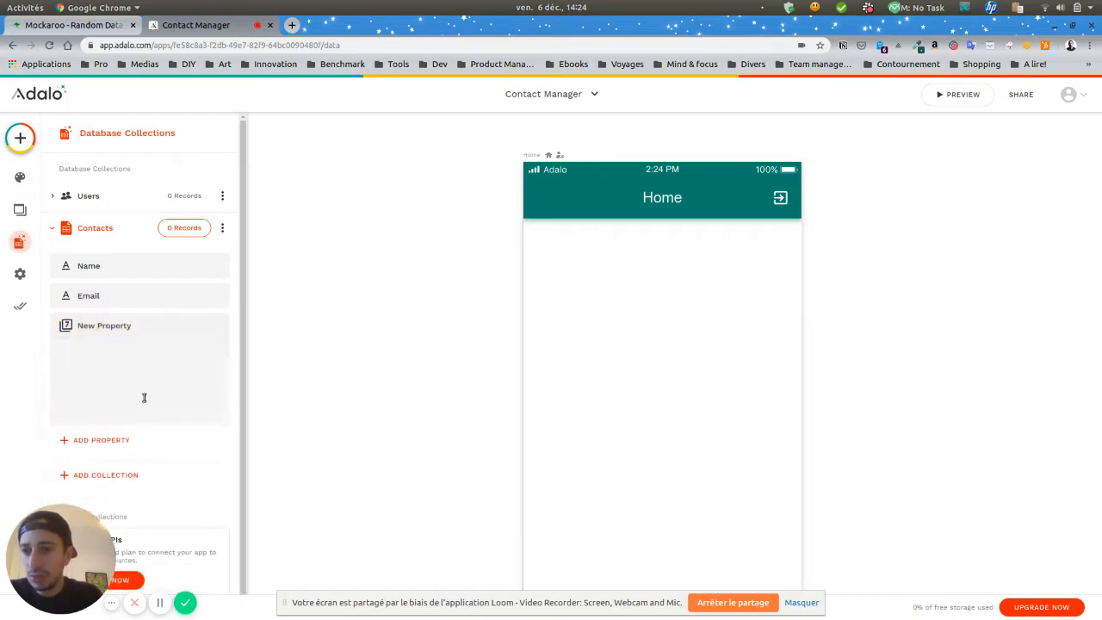
left_click(109, 320)
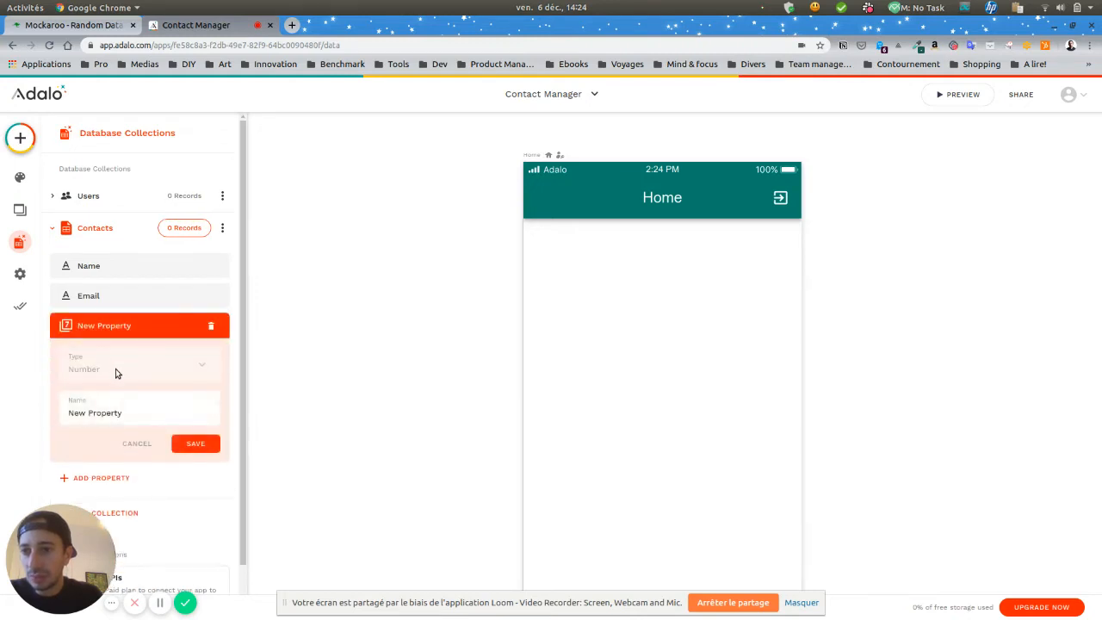
left_click(141, 443)
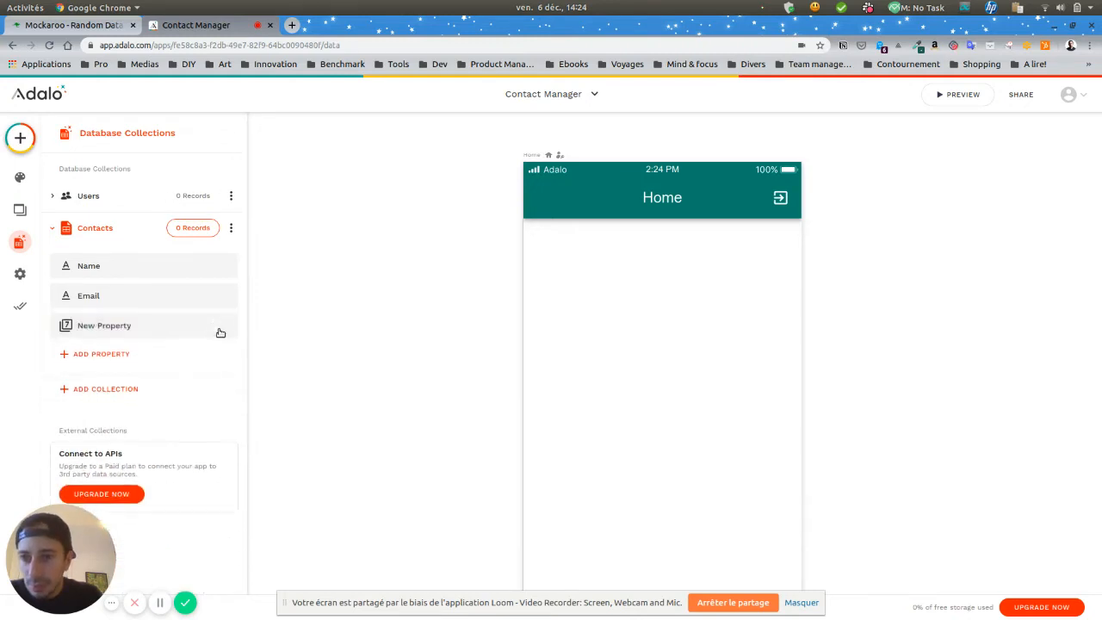
left_click(219, 327)
left_click(215, 326)
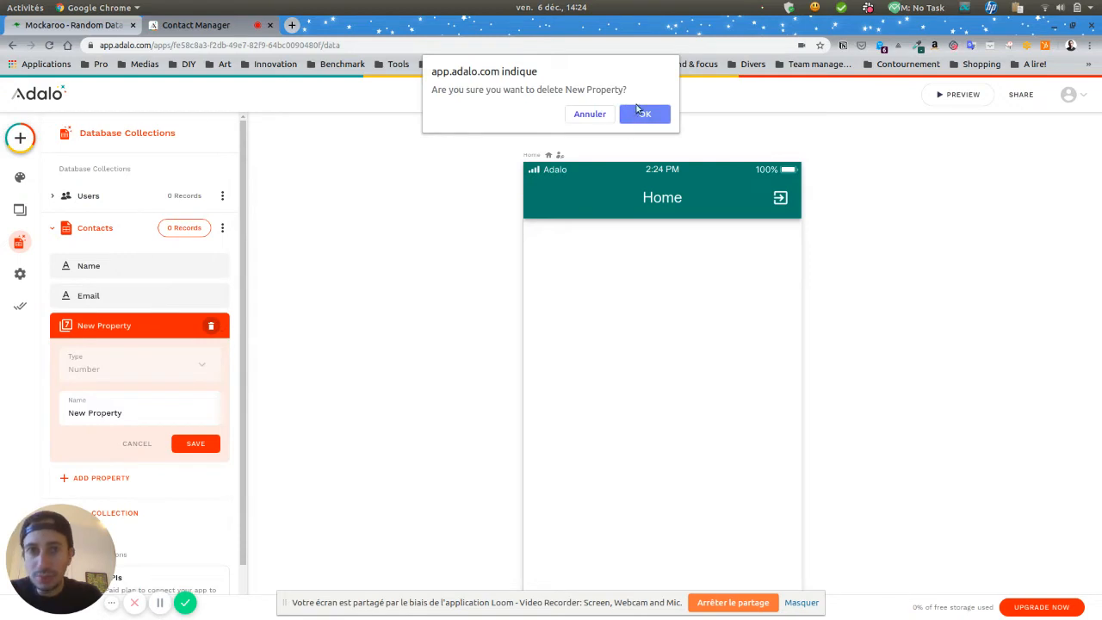
left_click(642, 113)
Add a Text property named Phone to the Contacts collection and save it
left_click(133, 329)
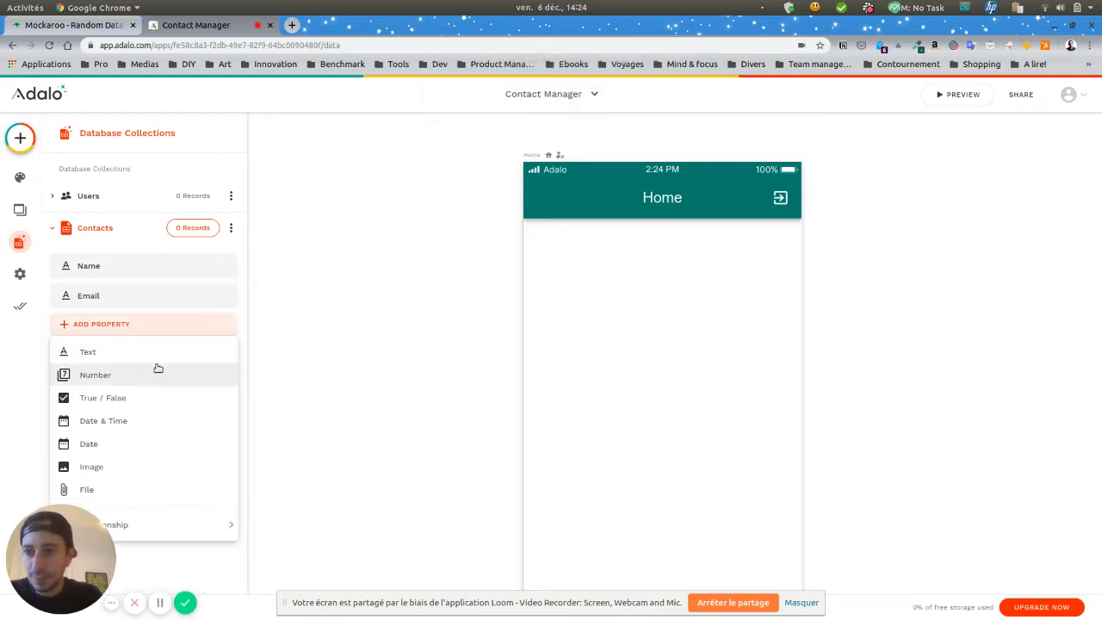
left_click(166, 353)
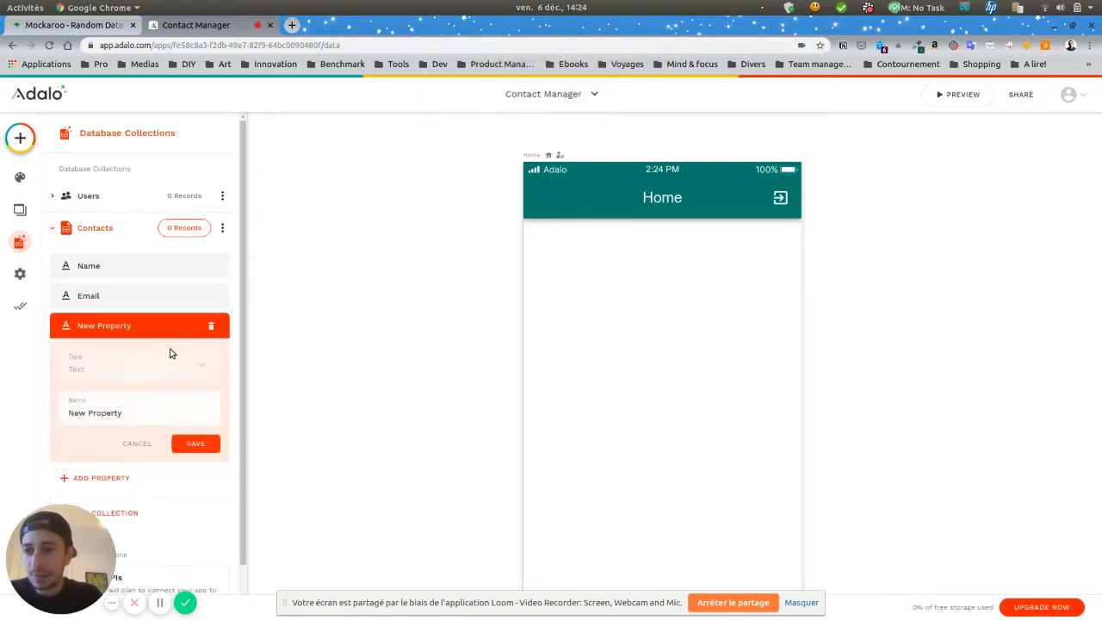
triple_click(127, 413)
type("Phone")
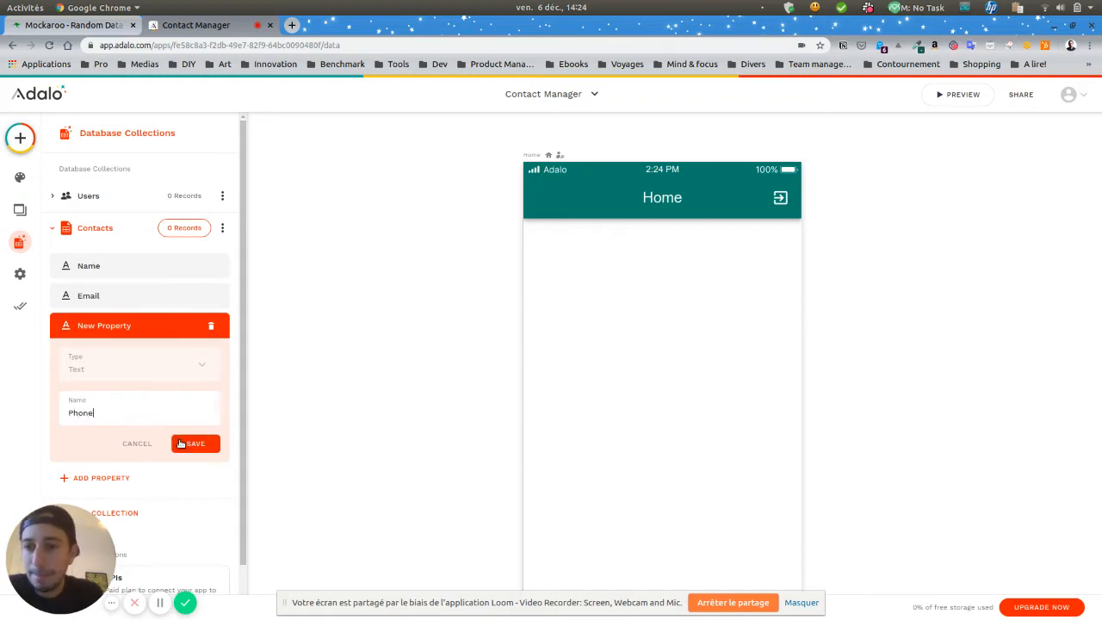
left_click(179, 442)
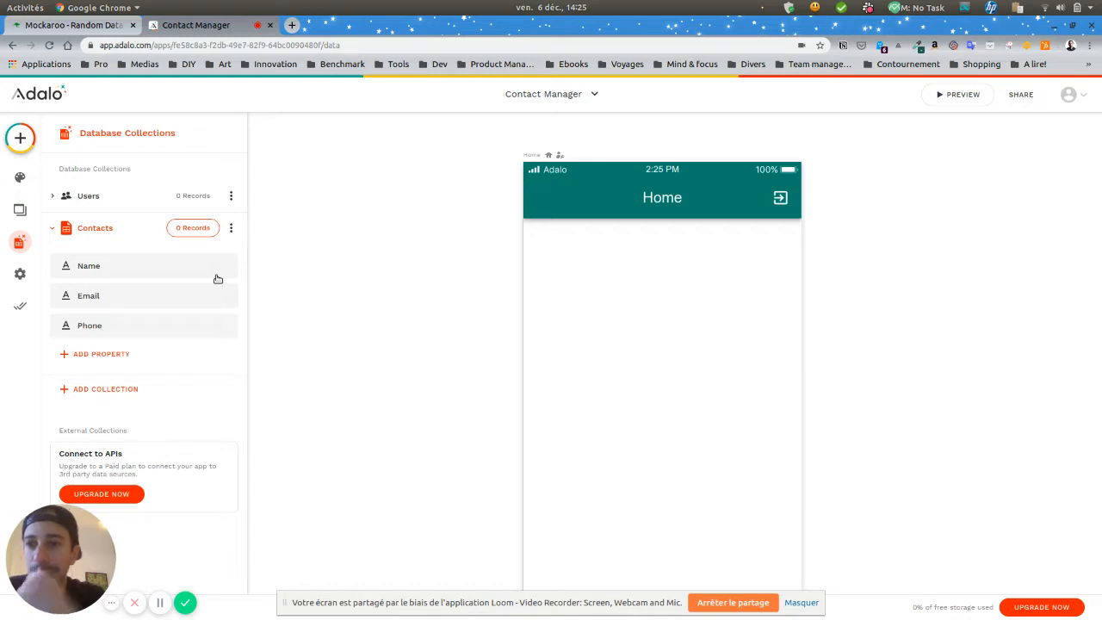
Open the Contacts collection's records and choose MOCK_DATA.csv from the Téléchargements folder as the CSV import file
left_click(192, 230)
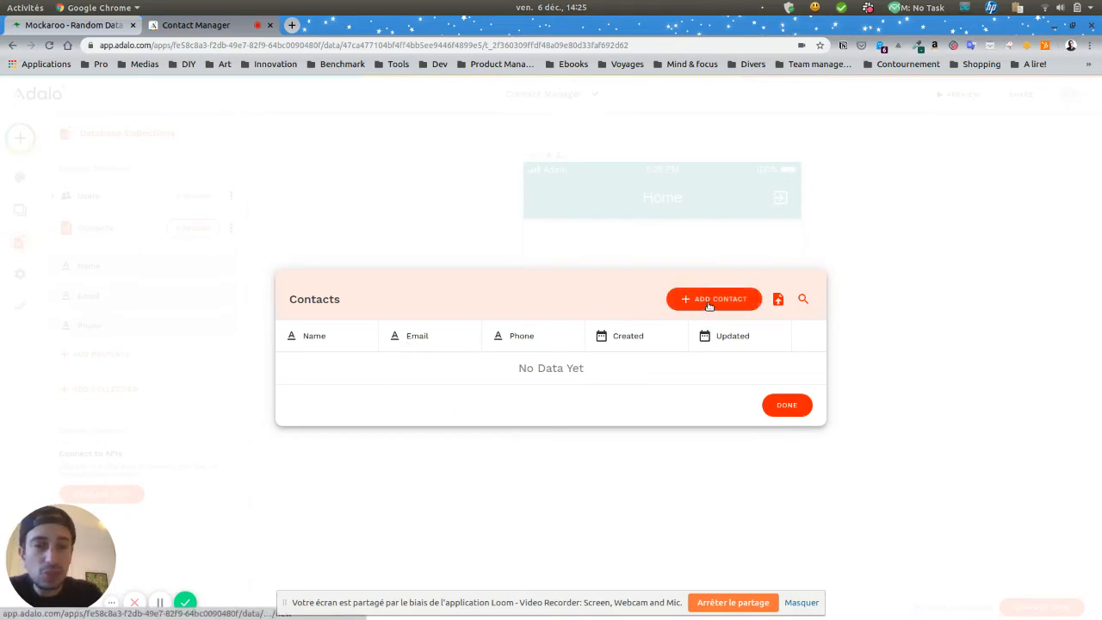
left_click(780, 301)
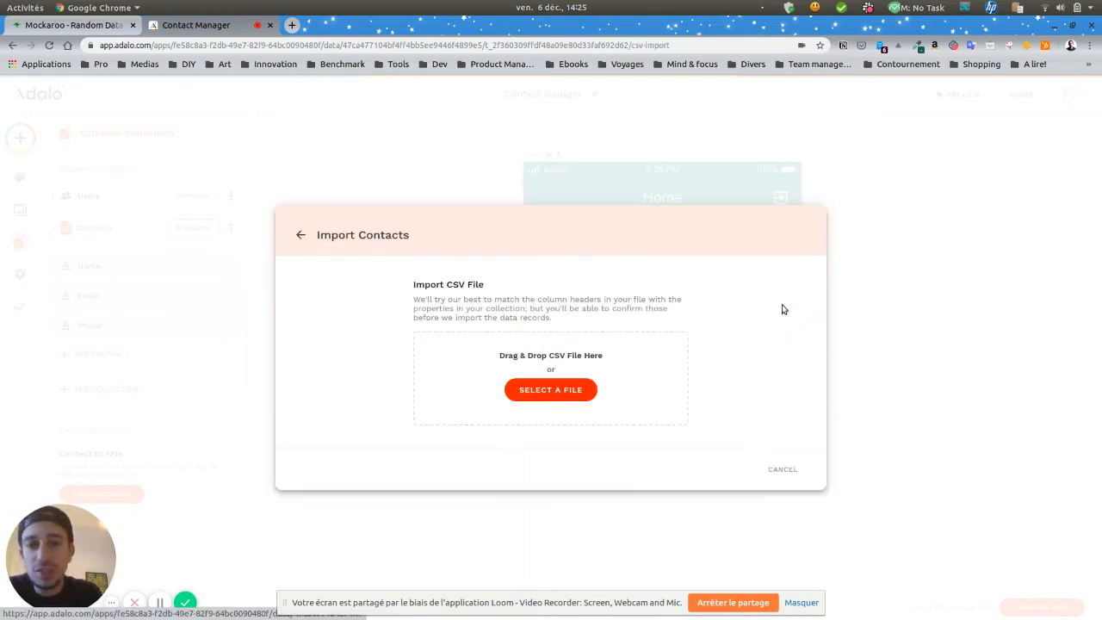
left_click(565, 390)
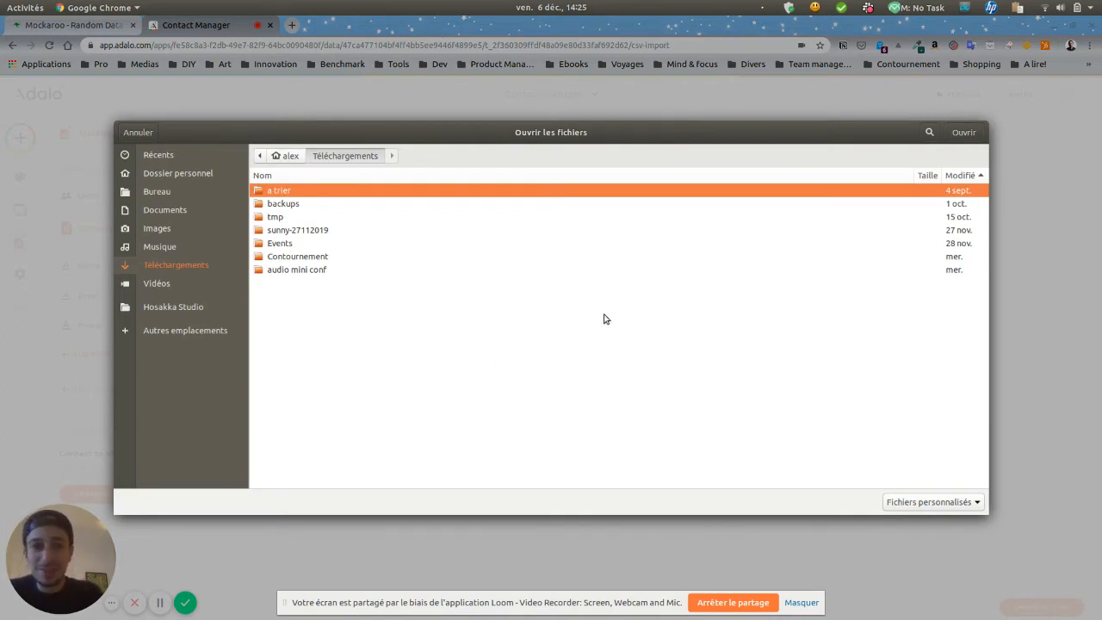
left_click(953, 504)
left_click(938, 516)
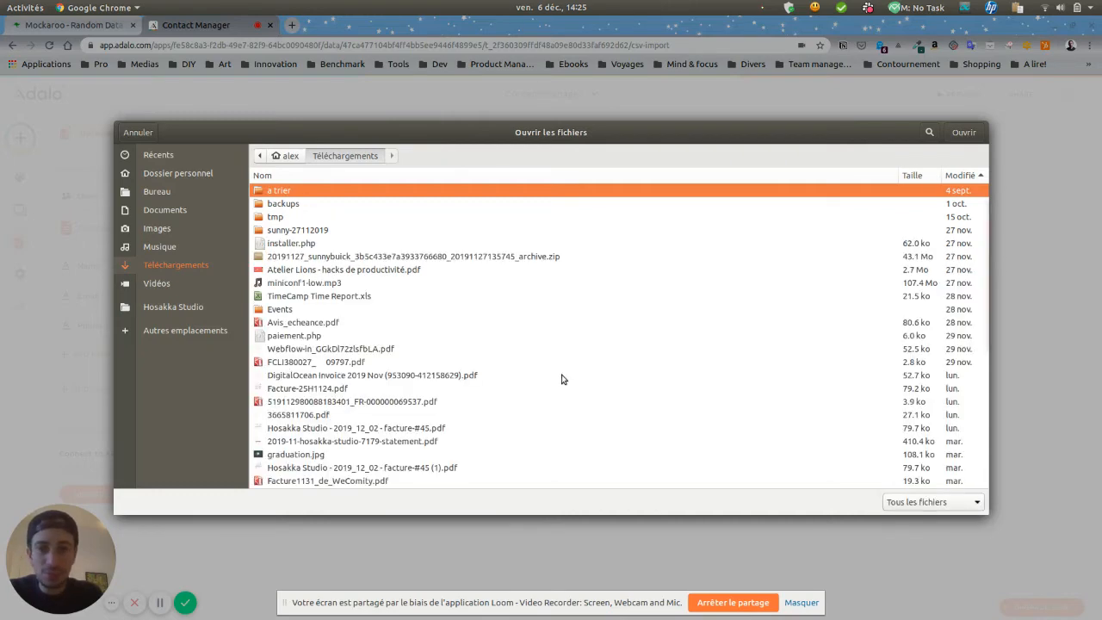
scroll(526, 353, "down", 5)
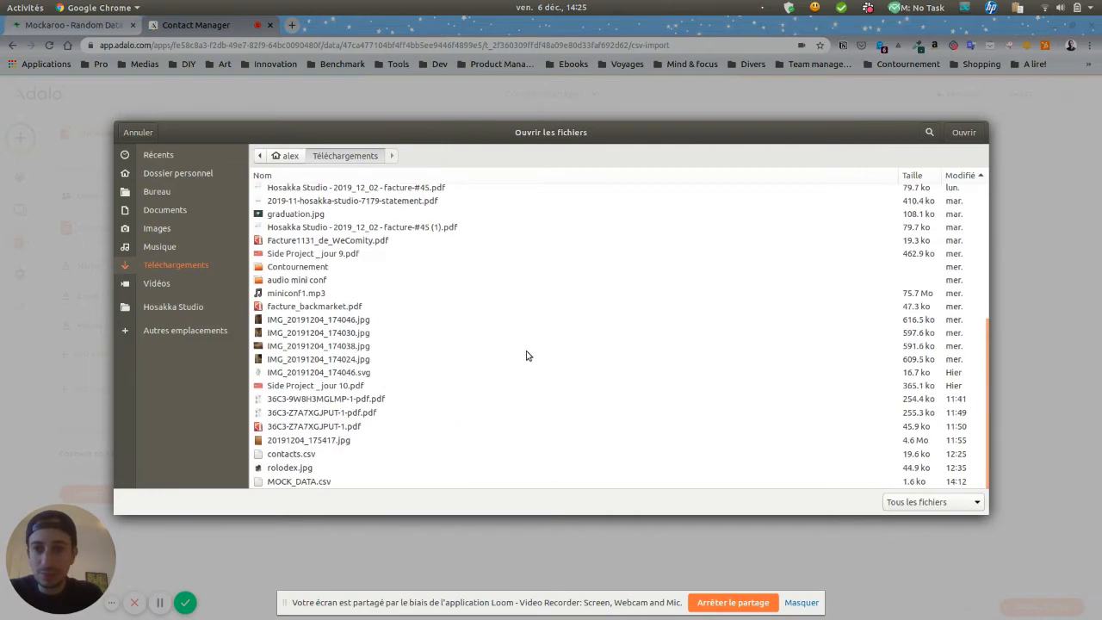
left_click(334, 457)
double_click(327, 483)
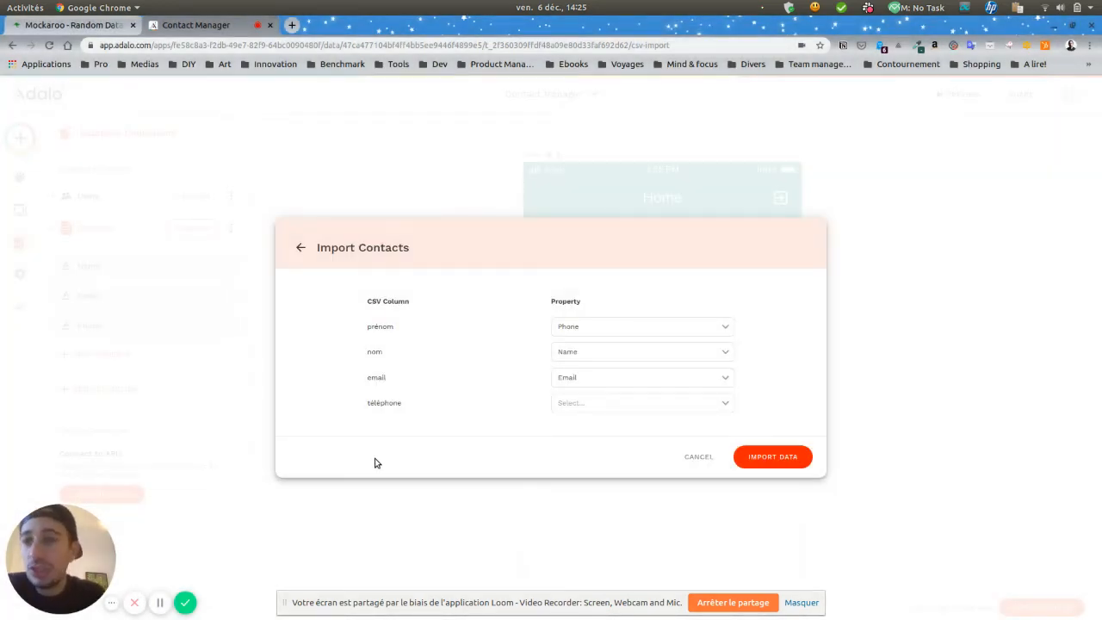
Map the prénom column to Name and téléphone to Phone, keep email mapped to Email, and import the data into Contacts
left_click(74, 33)
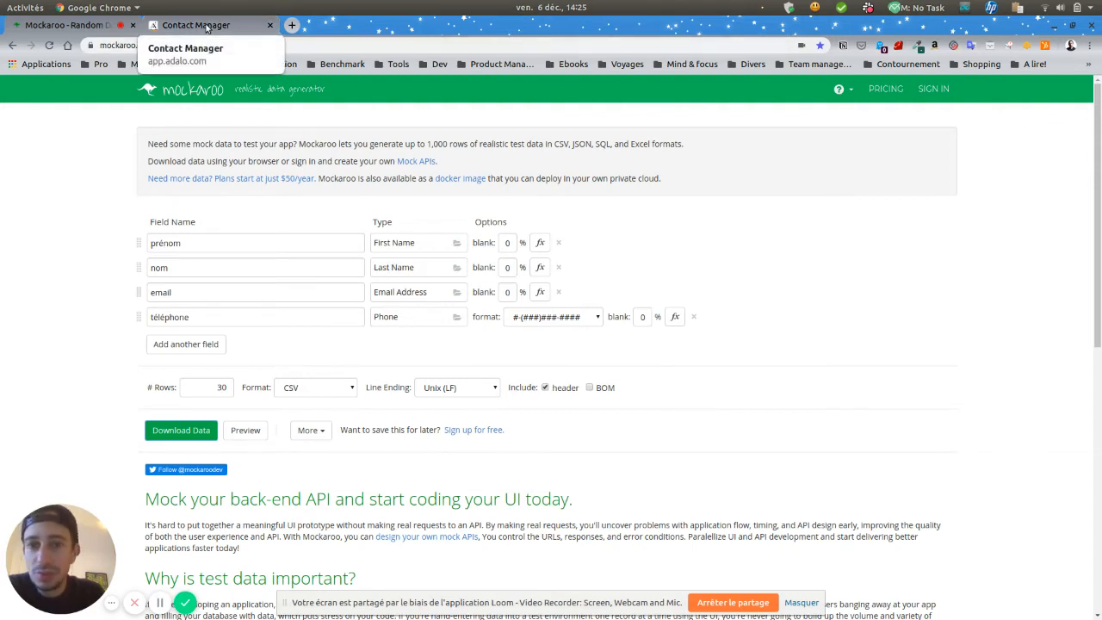
left_click(207, 27)
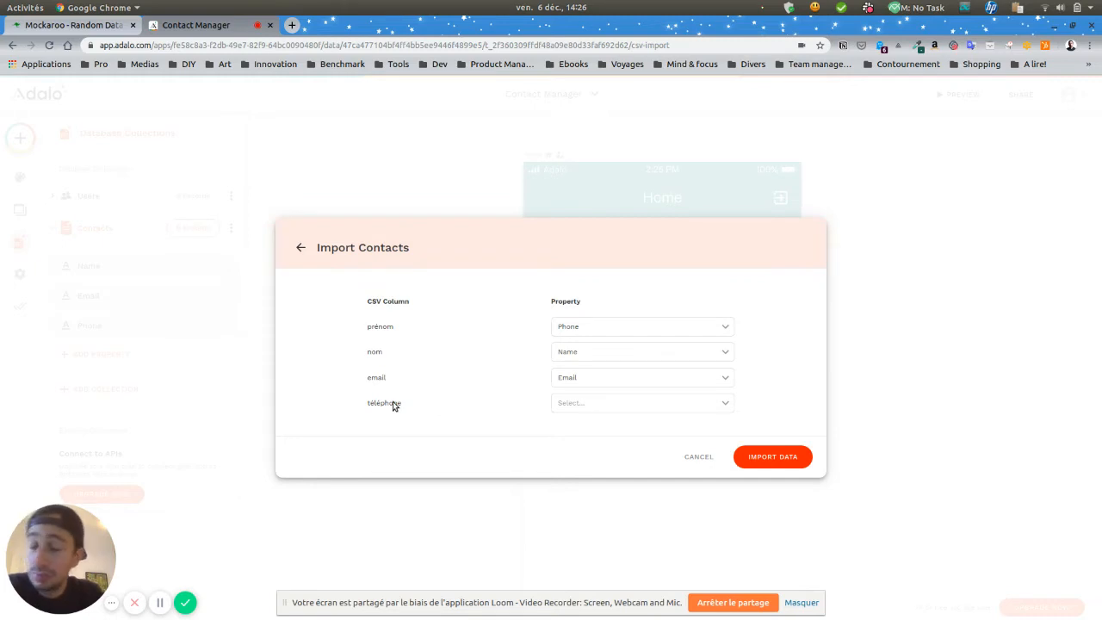
left_click(680, 328)
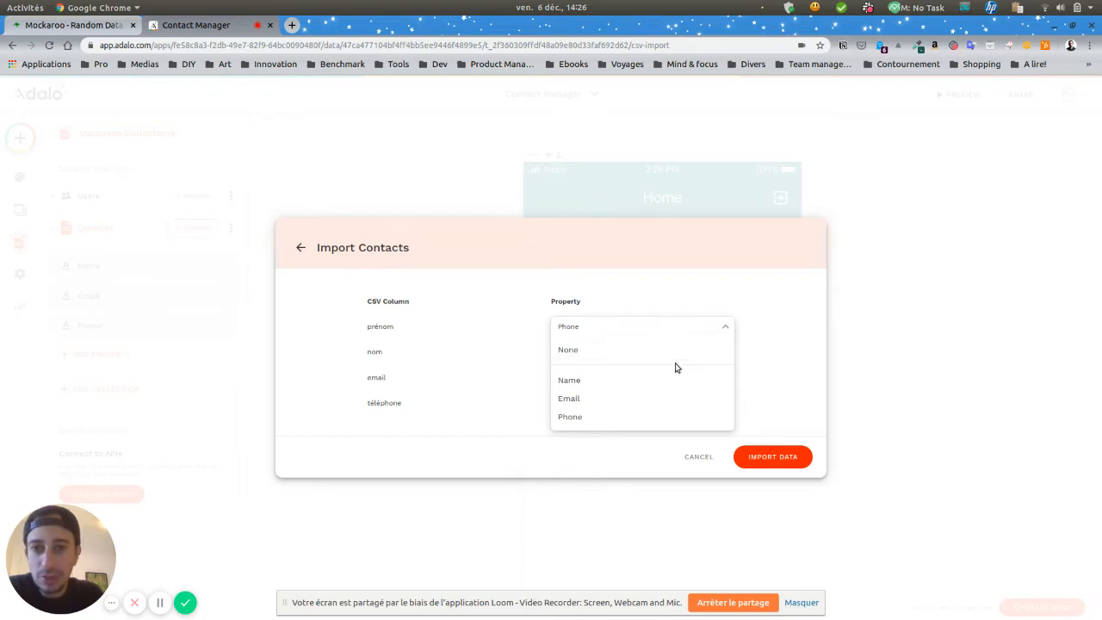
left_click(631, 380)
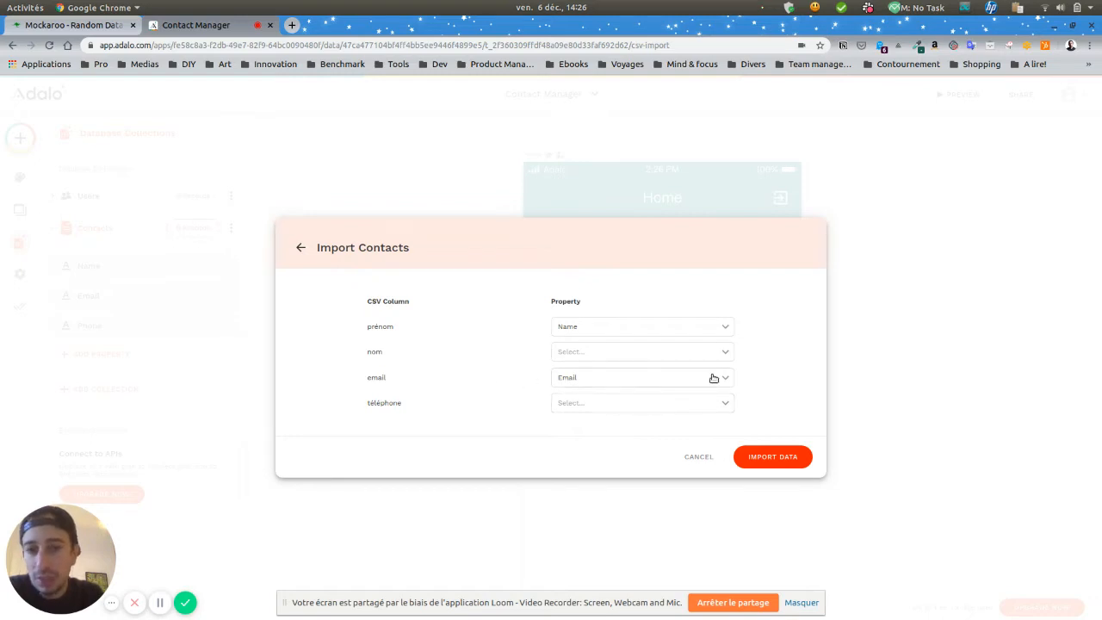
left_click(686, 409)
left_click(615, 381)
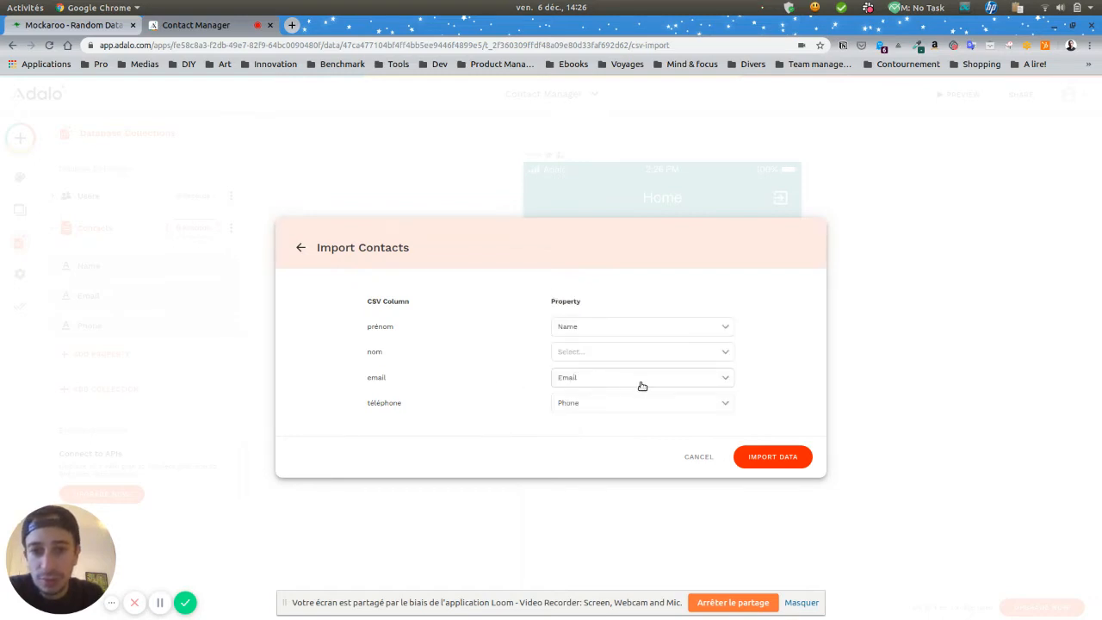
left_click(785, 461)
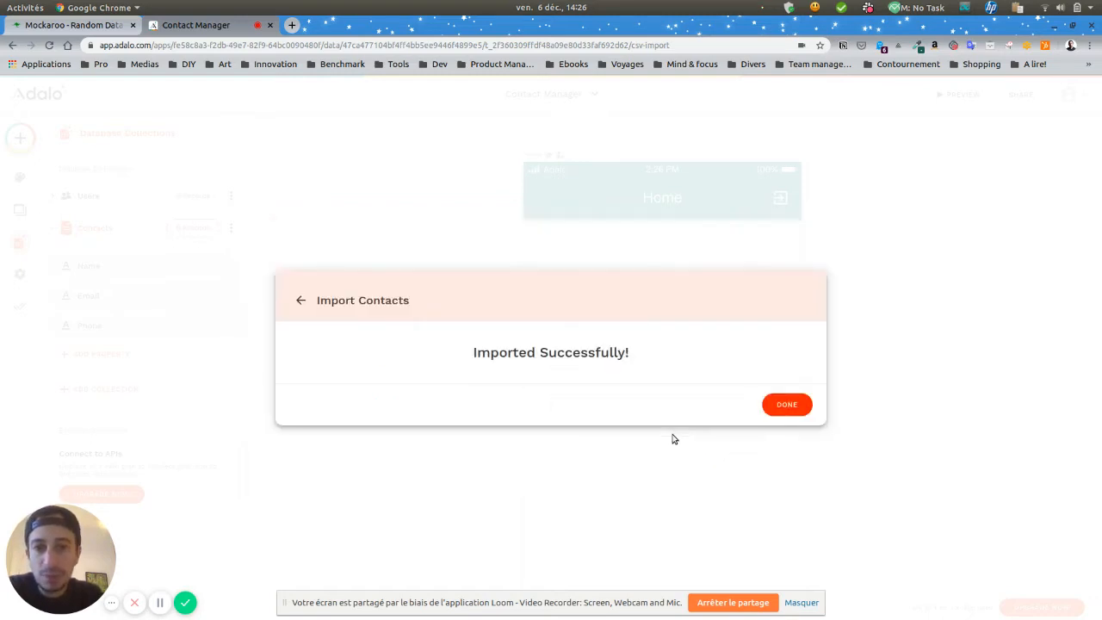
left_click(797, 404)
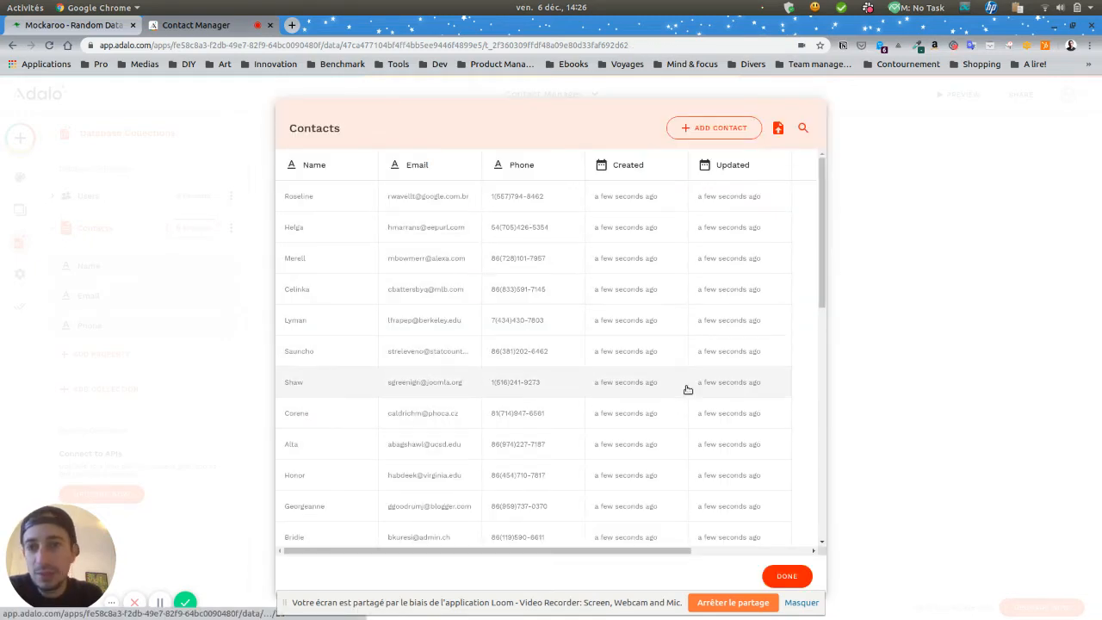
Review the imported contact records, close the records list and check the Contacts collection's record count
scroll(680, 361, "down", 4)
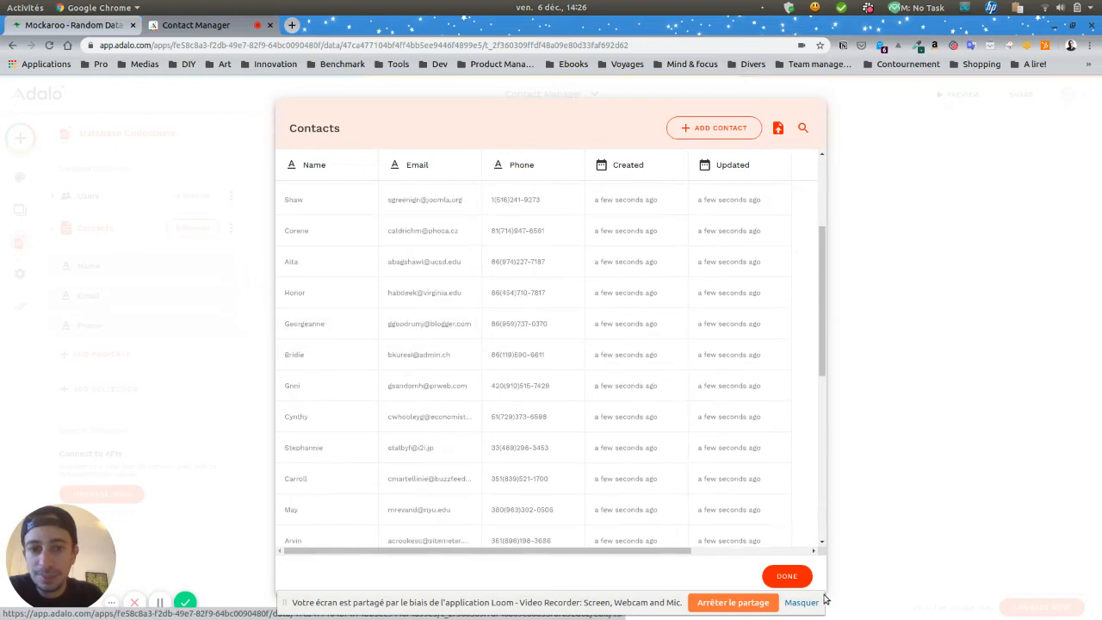
left_click(787, 575)
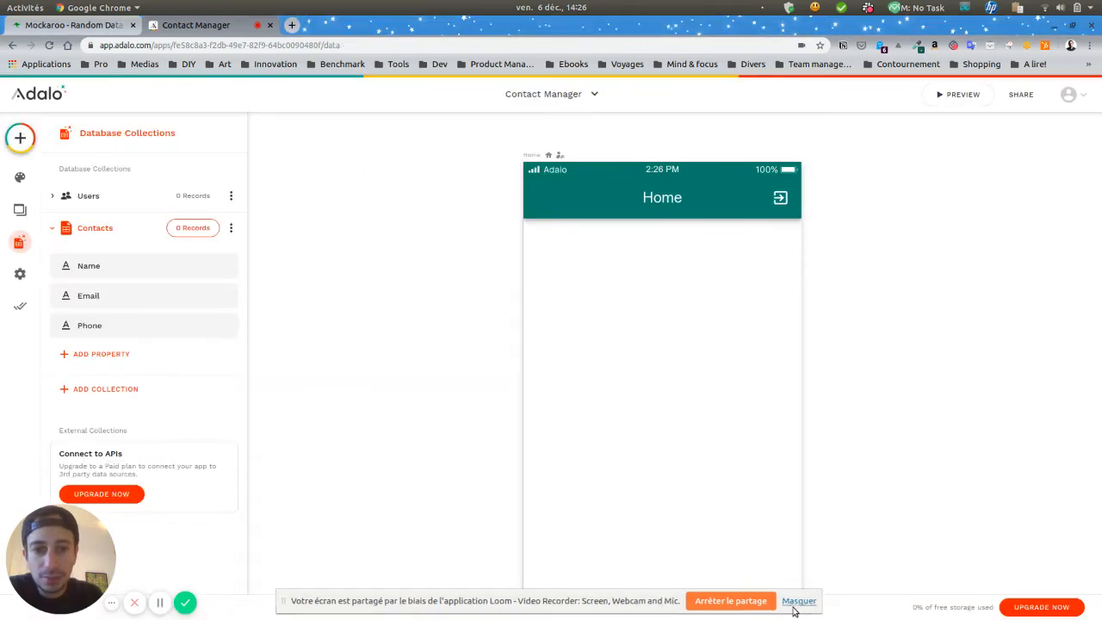
left_click(792, 604)
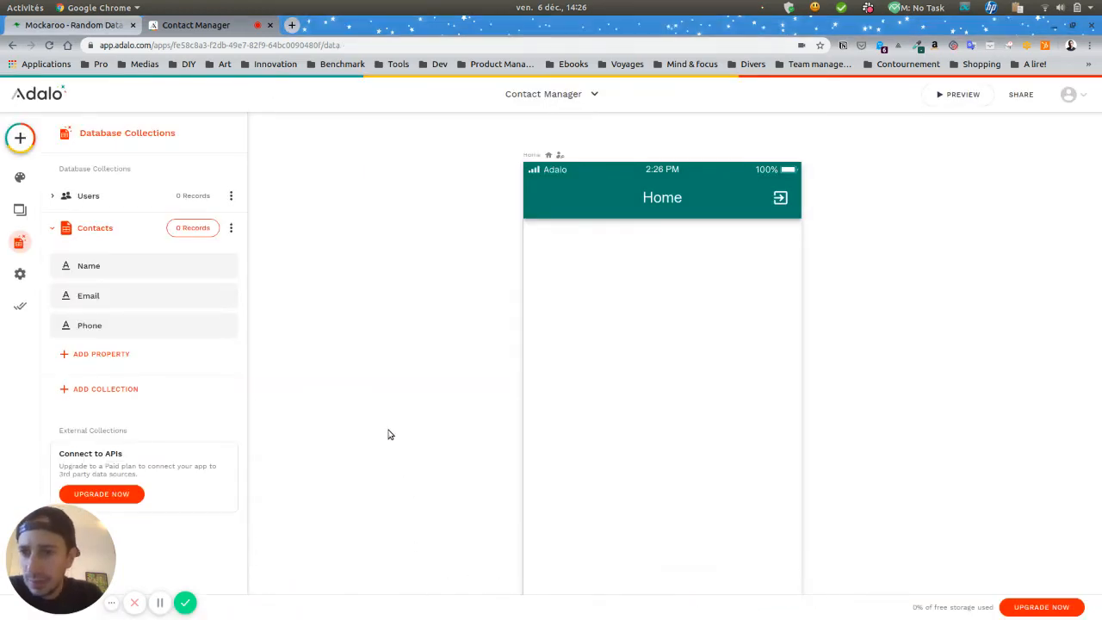
left_click(109, 238)
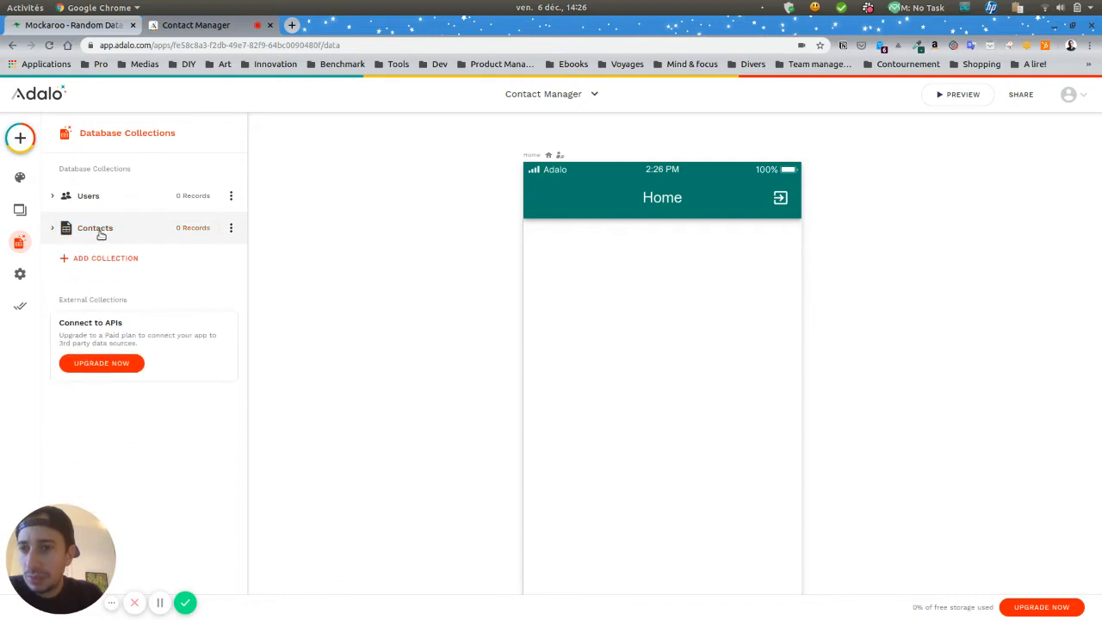
left_click(99, 236)
left_click(19, 243)
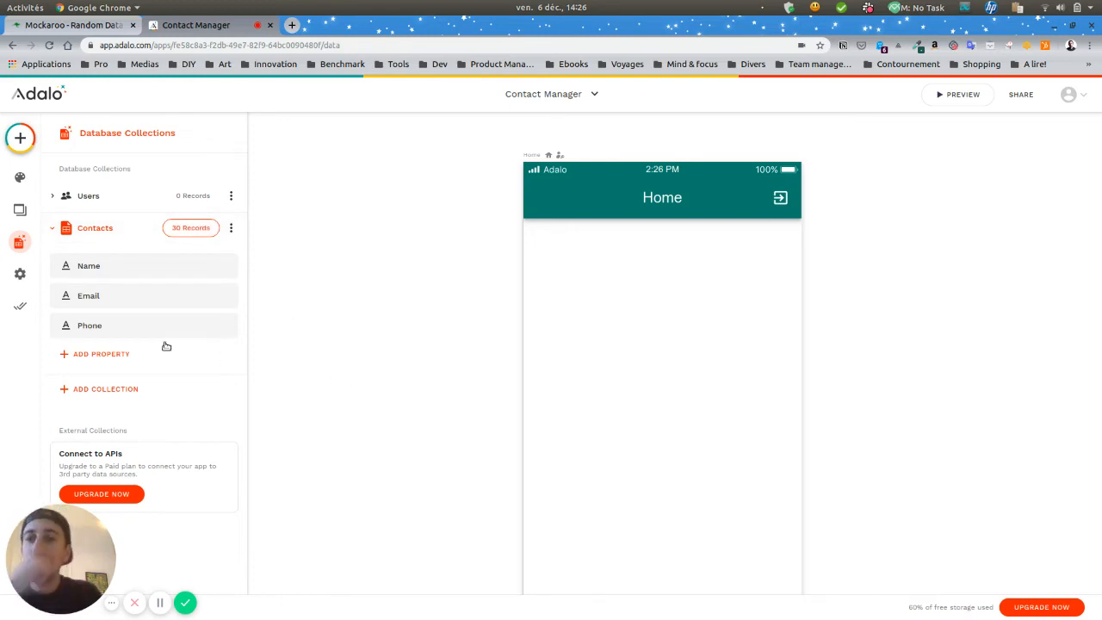
Look through the app's settings, from name and icon to access, copying and deletion, and view the publishing options
left_click(19, 274)
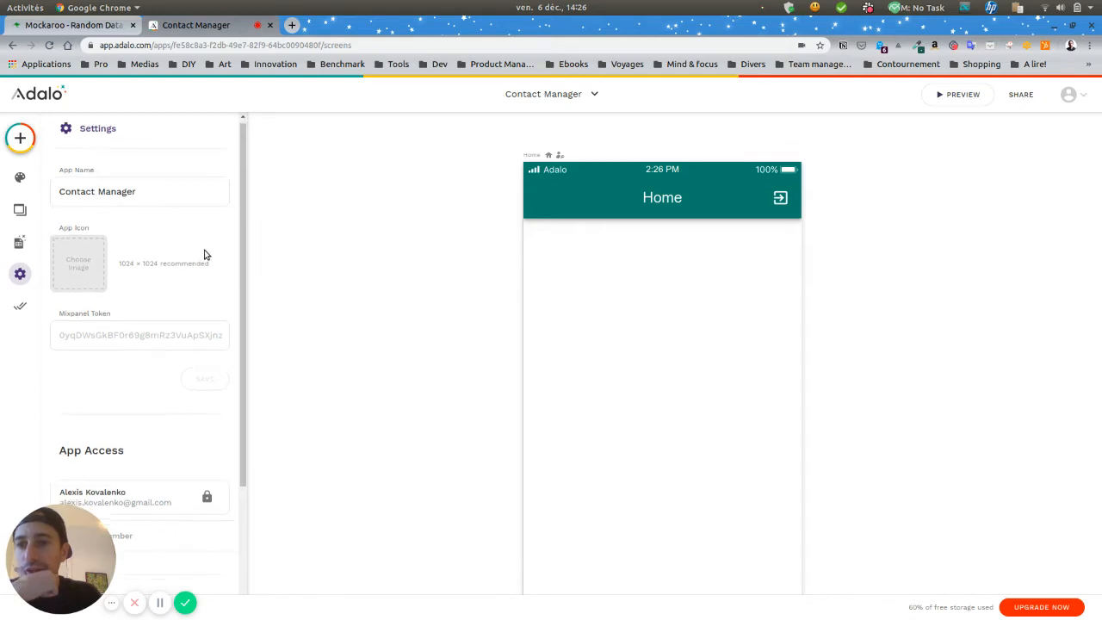
scroll(206, 252, "down", 3)
scroll(172, 258, "up", 3)
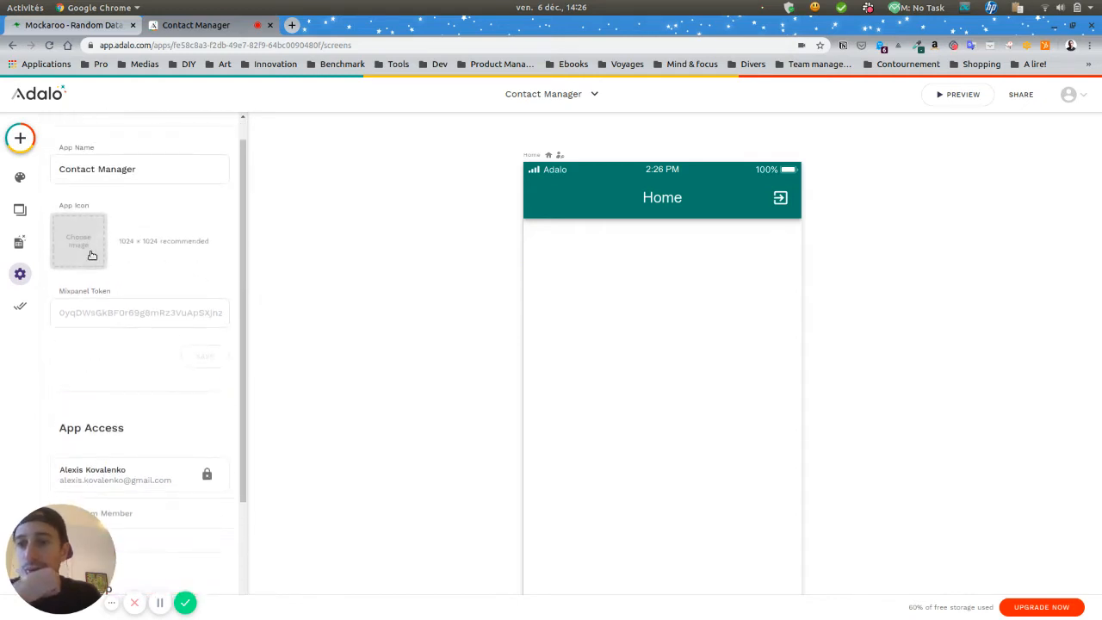
scroll(210, 301, "down", 3)
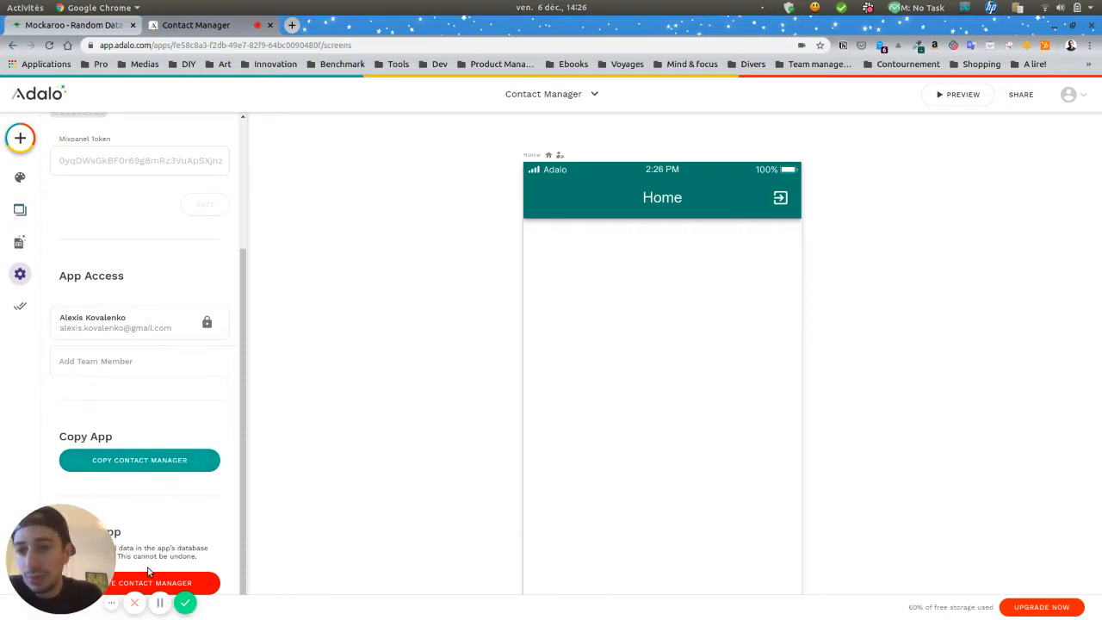
left_click(22, 307)
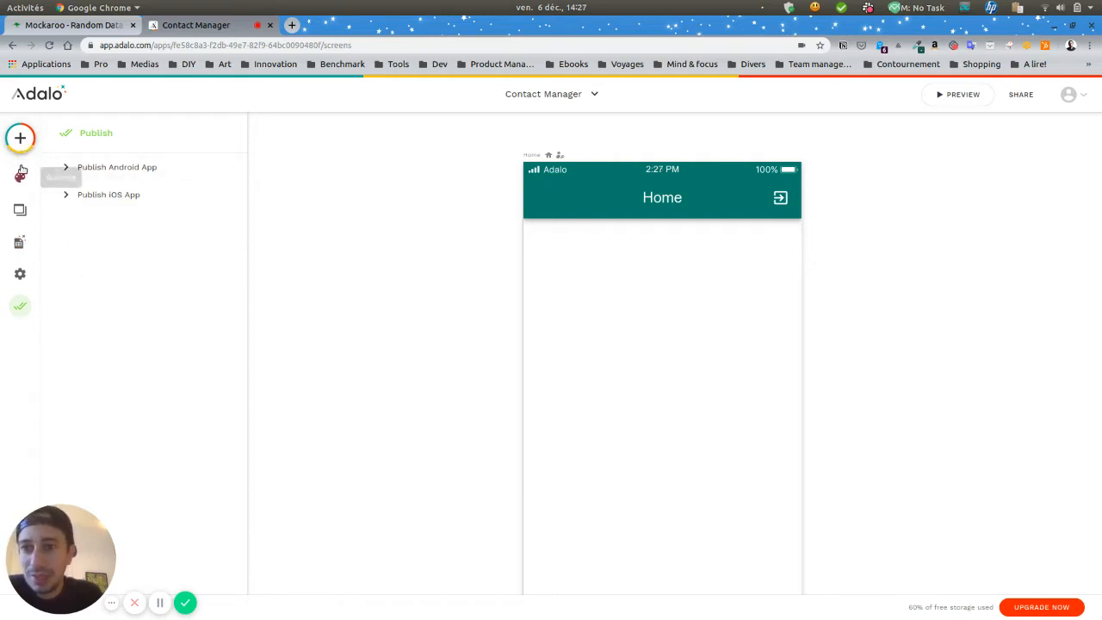
Examine the available component categories, including the Most Used and Navigation components
left_click(20, 138)
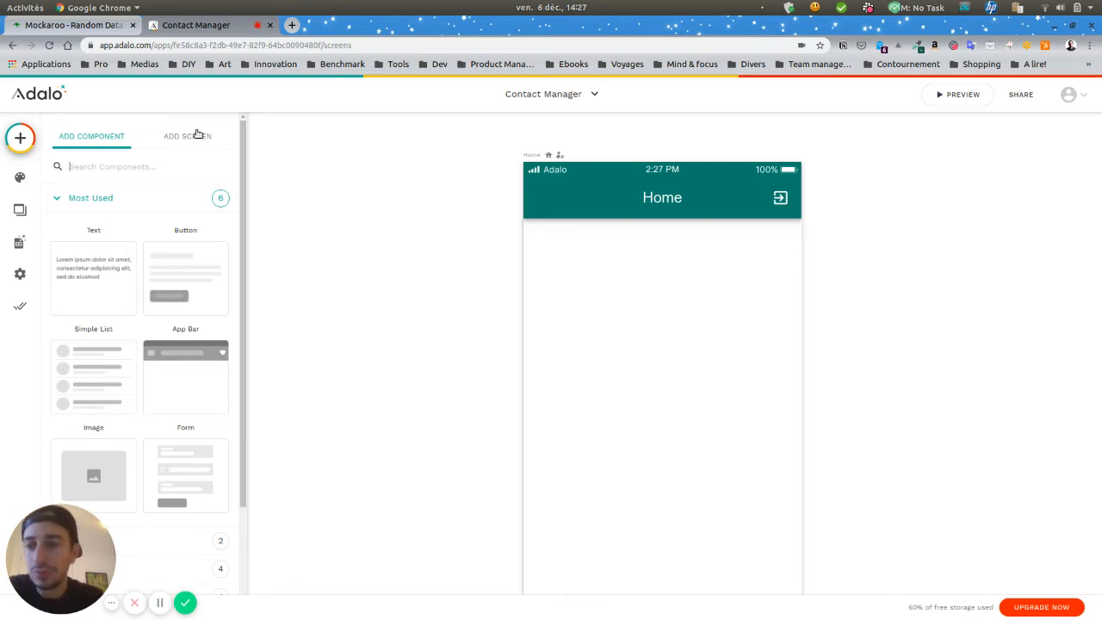
left_click(106, 199)
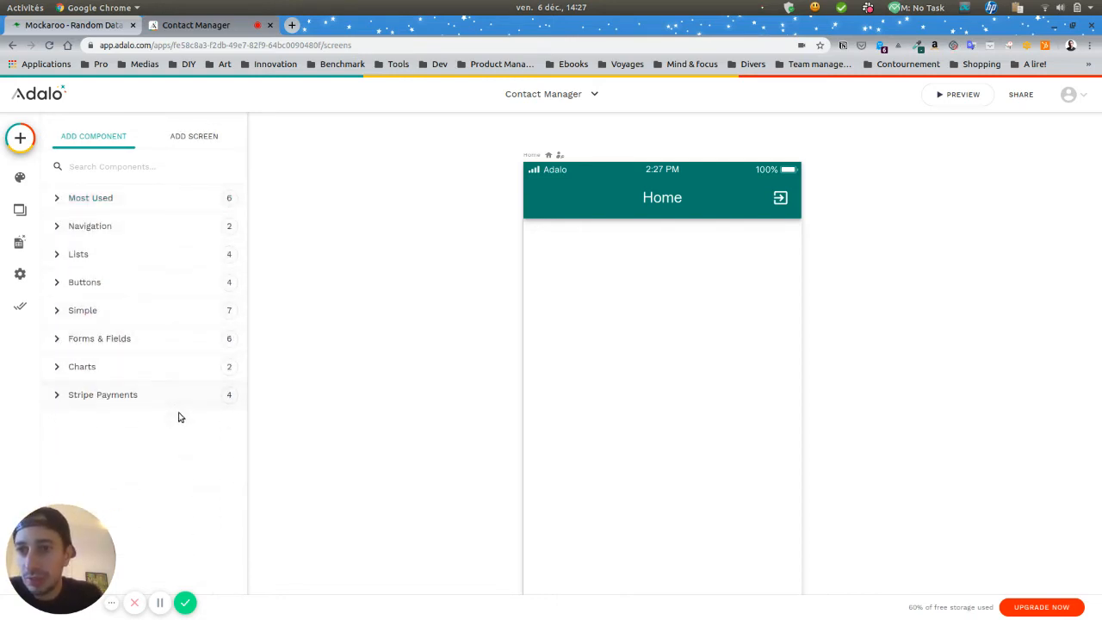
left_click(129, 200)
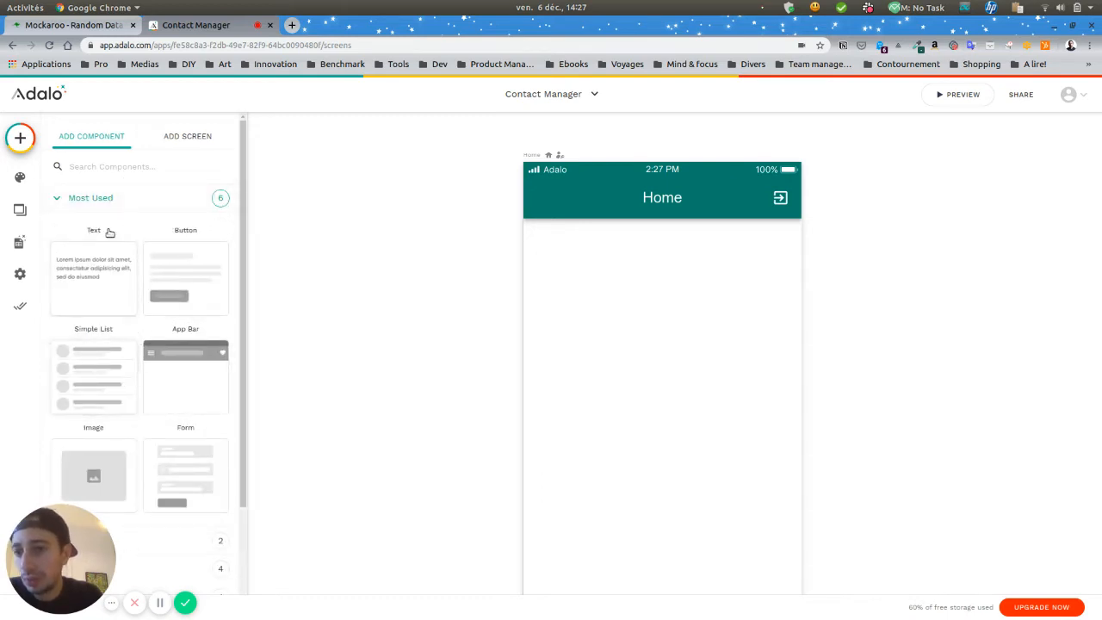
left_click(105, 201)
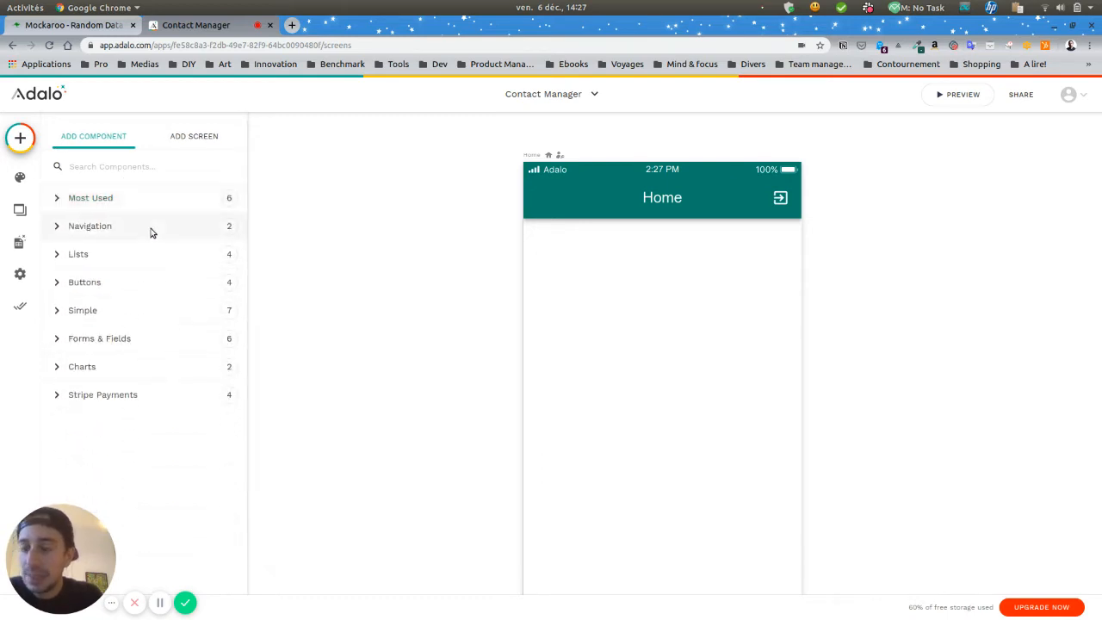
left_click(149, 226)
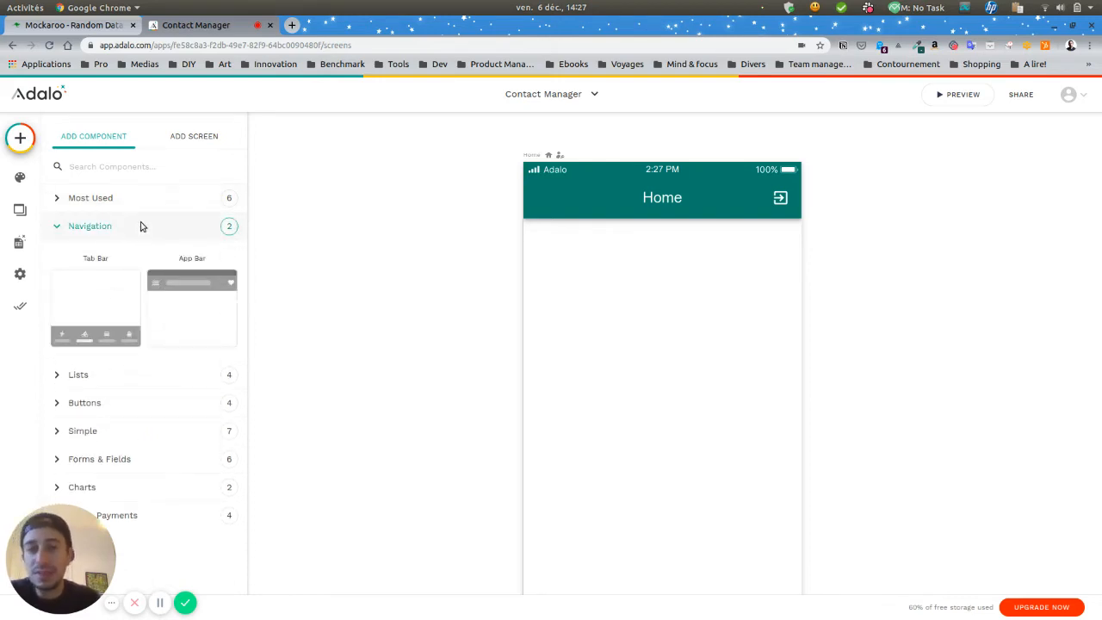
left_click(142, 227)
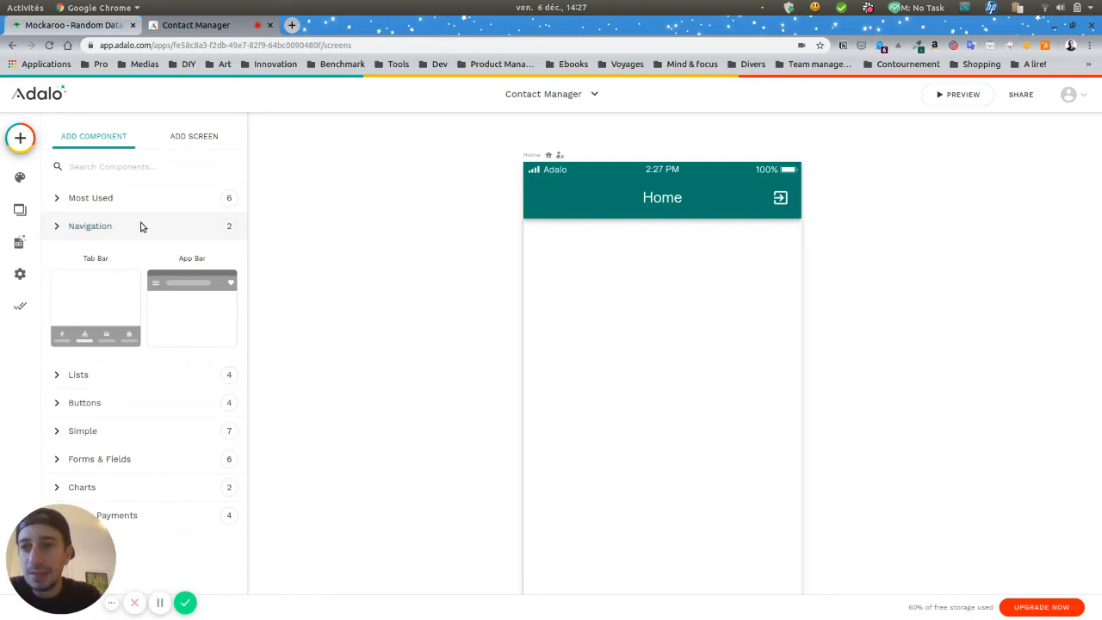
left_click(19, 145)
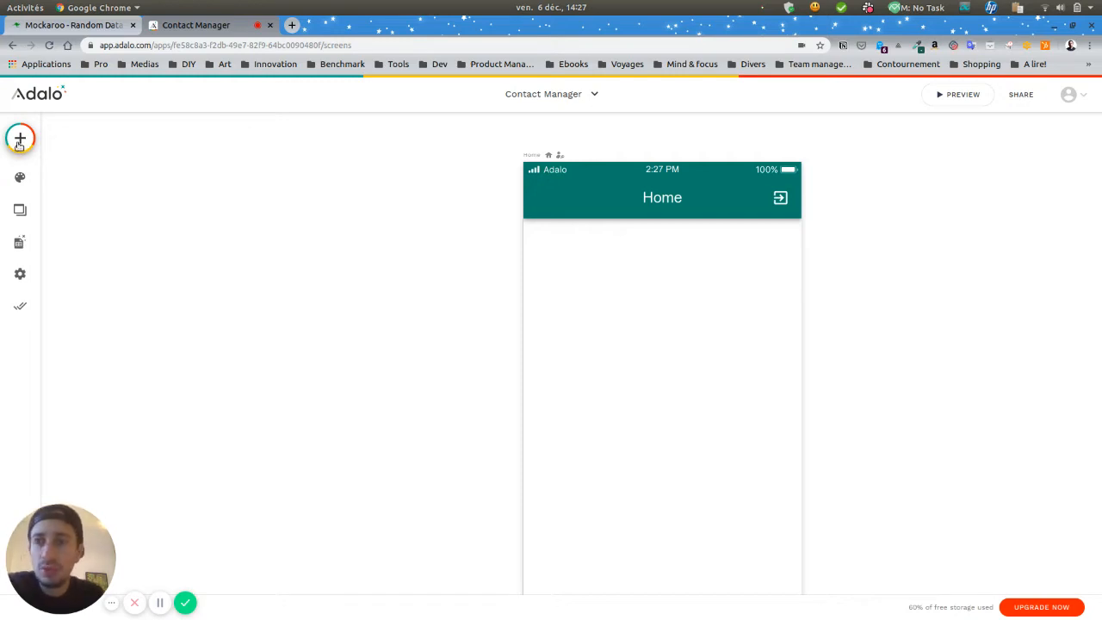
Examine the available screen template categories, including the Simple and Info templates
left_click(23, 142)
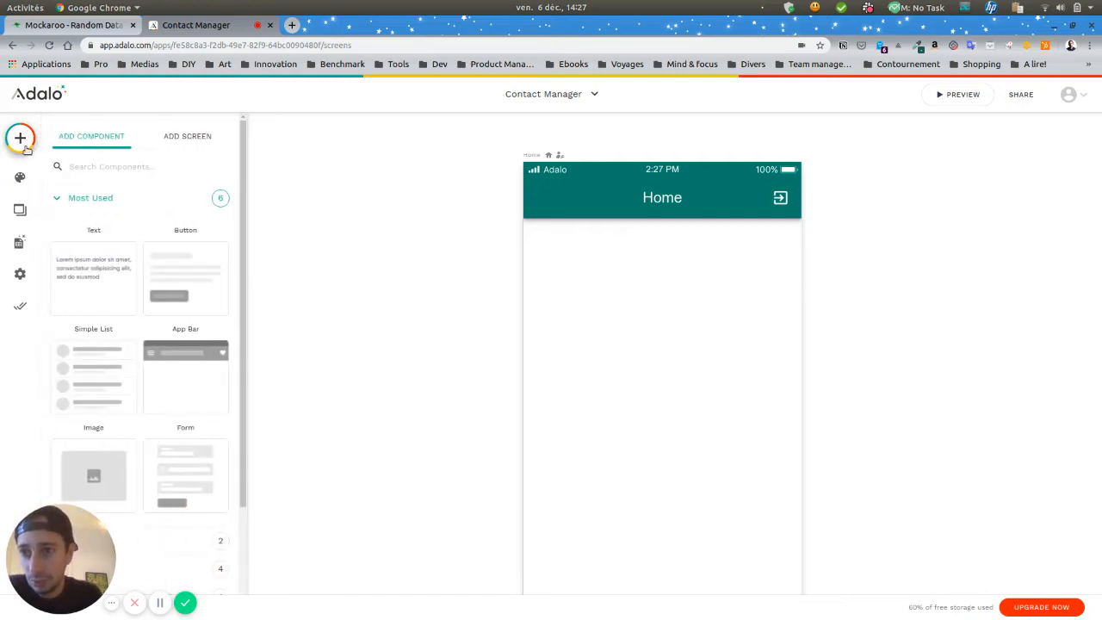
left_click(159, 140)
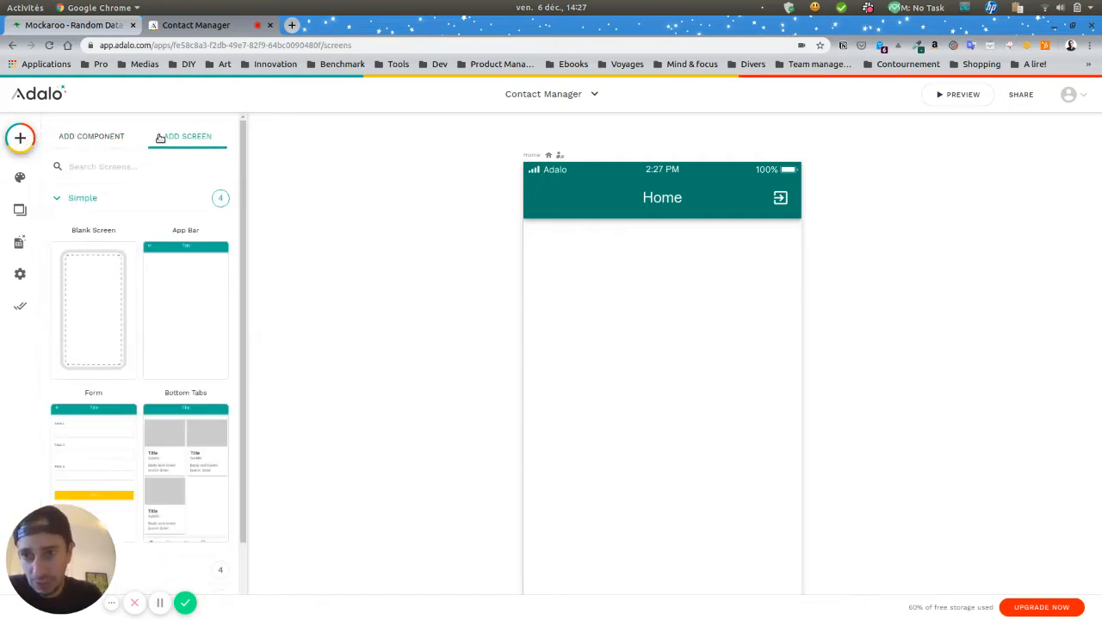
left_click(174, 195)
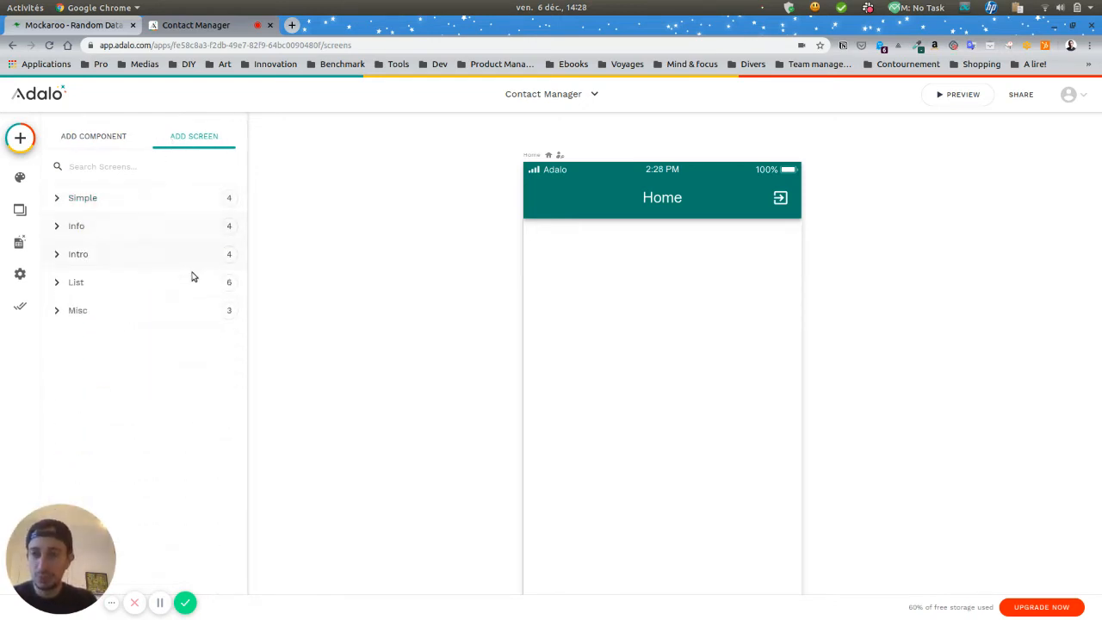
left_click(174, 200)
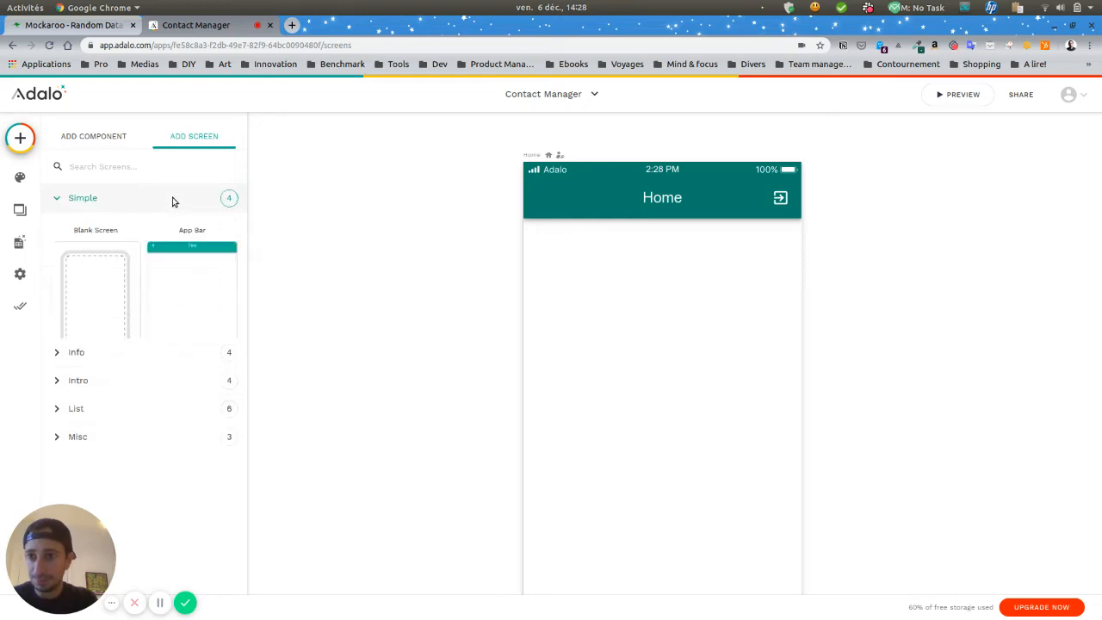
scroll(179, 240, "down", 2)
scroll(137, 181, "up", 2)
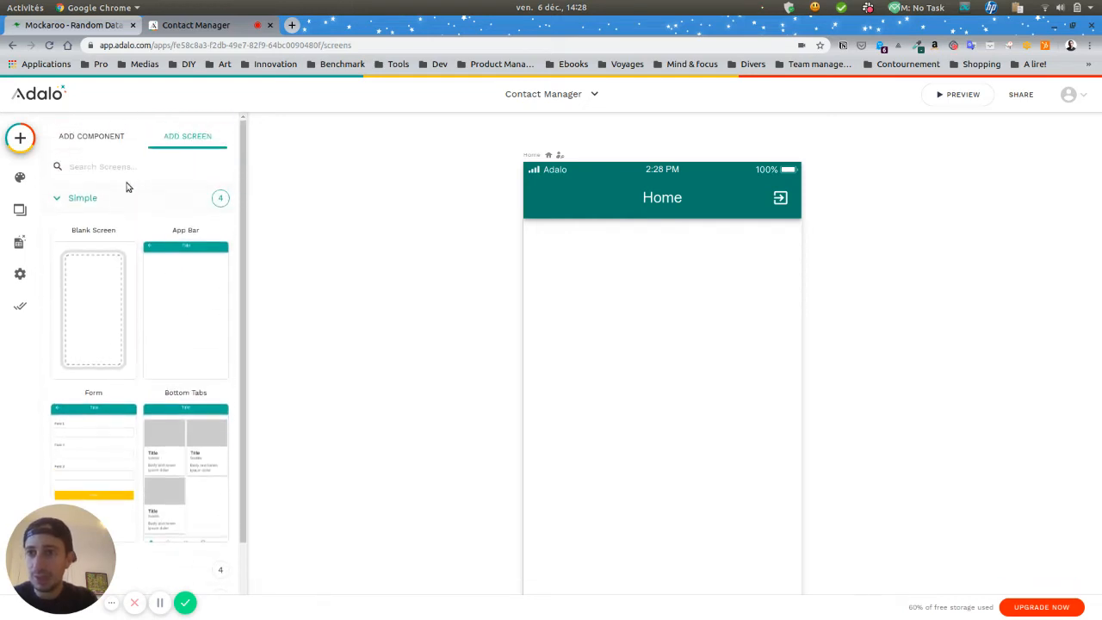
left_click(111, 202)
left_click(134, 232)
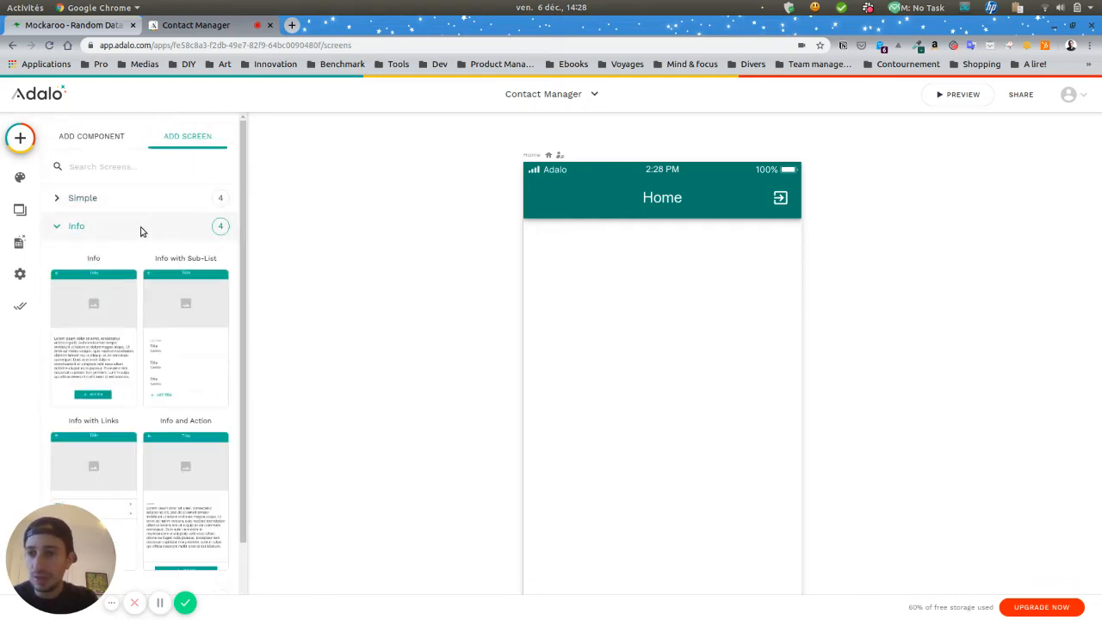
left_click(143, 228)
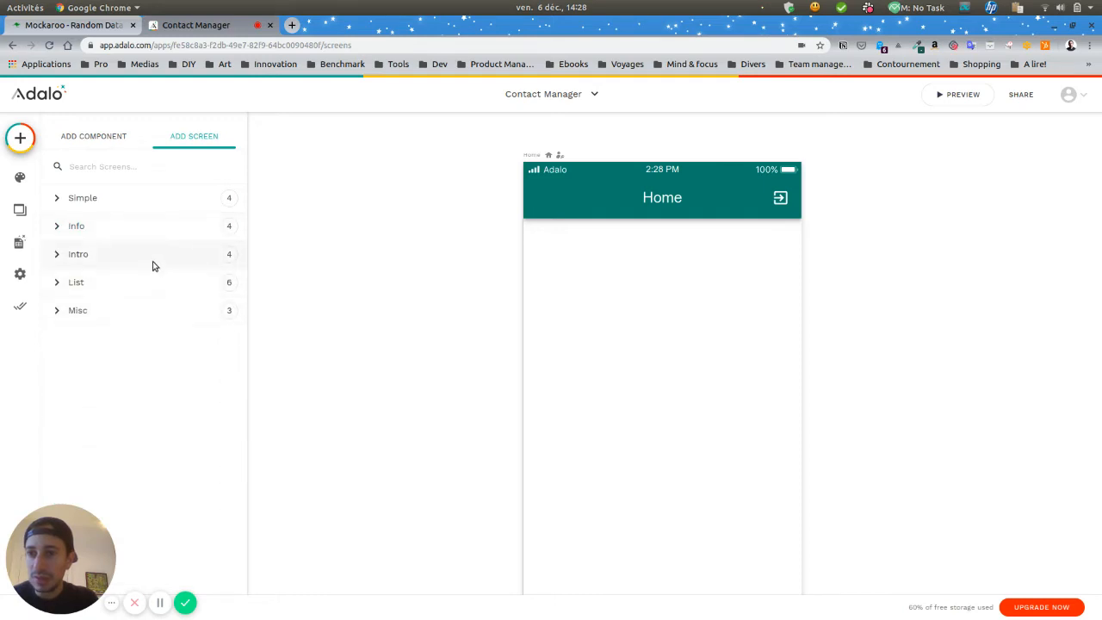
Add a new screen named Welcome from the Welcome template in the Intro category
left_click(153, 263)
scroll(189, 258, "down", 1)
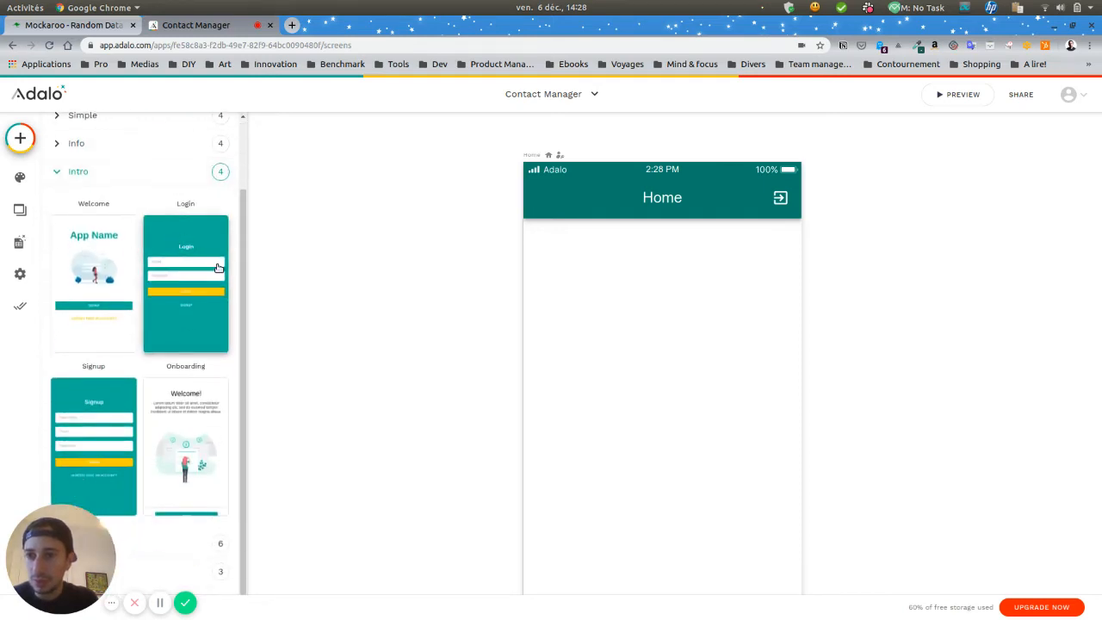
left_click(98, 265)
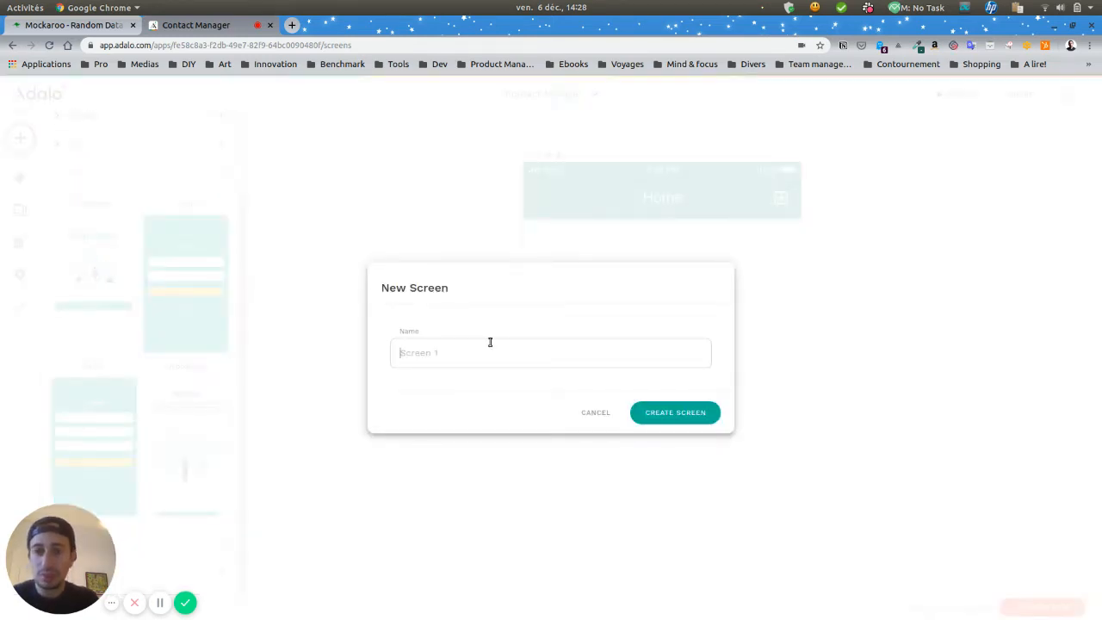
type("Welcome")
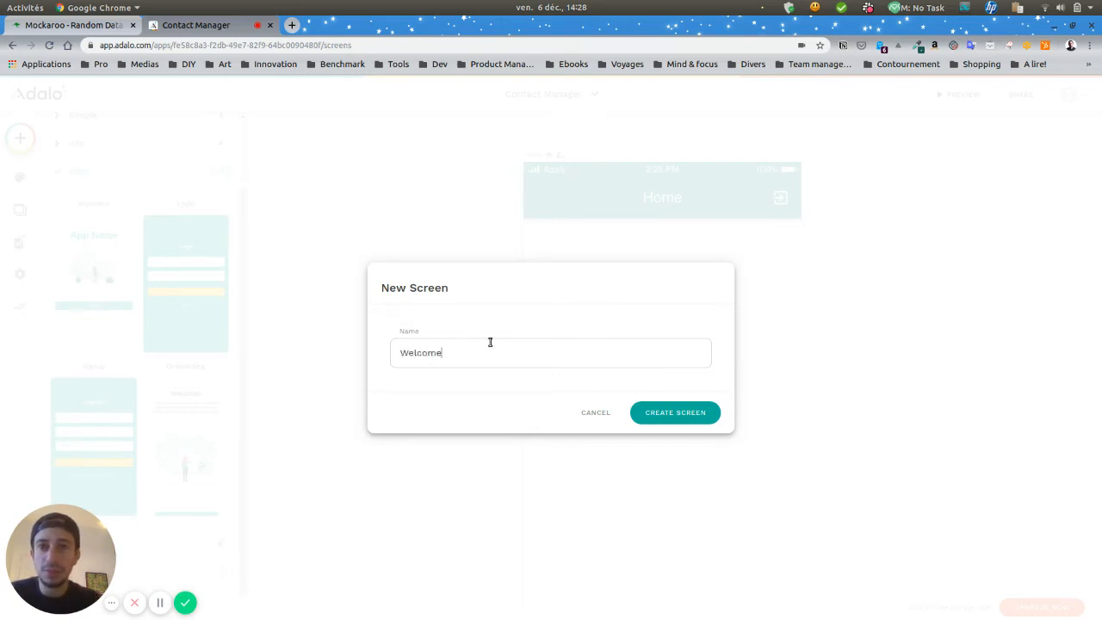
key("Return")
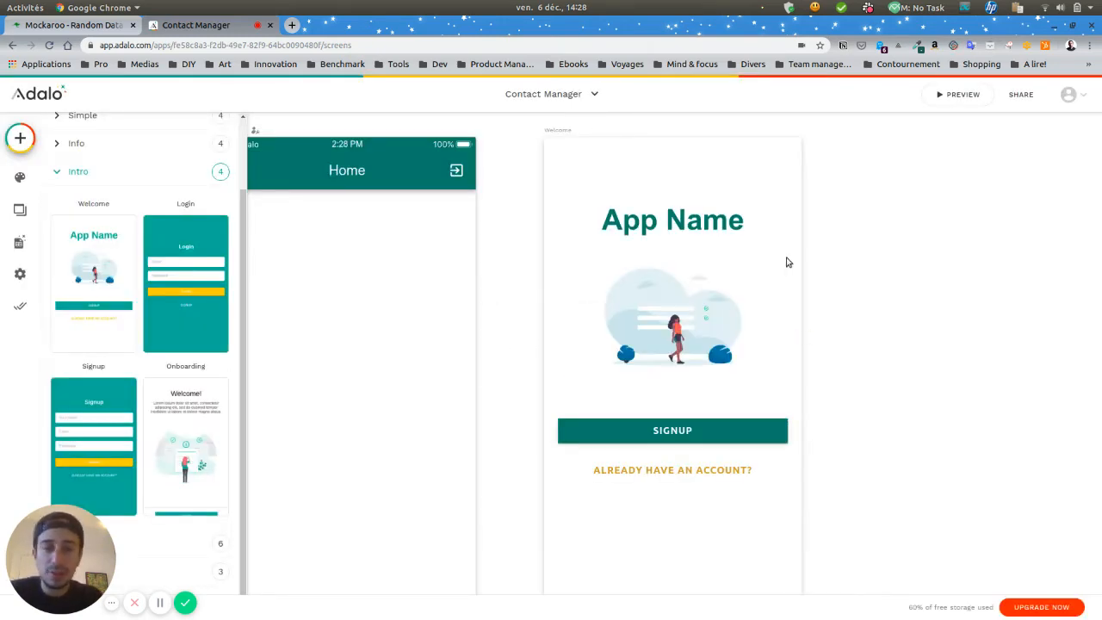
Set the Welcome screen's navigation type to Home Screen, the first screen for logged-in users
left_click(629, 149)
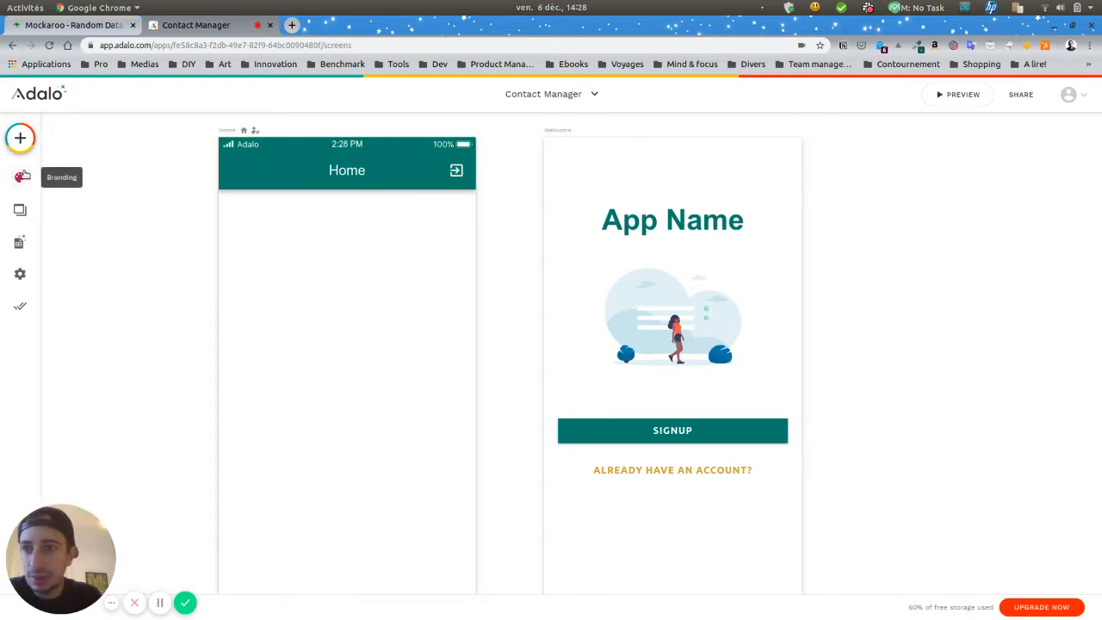
left_click(18, 213)
left_click(107, 194)
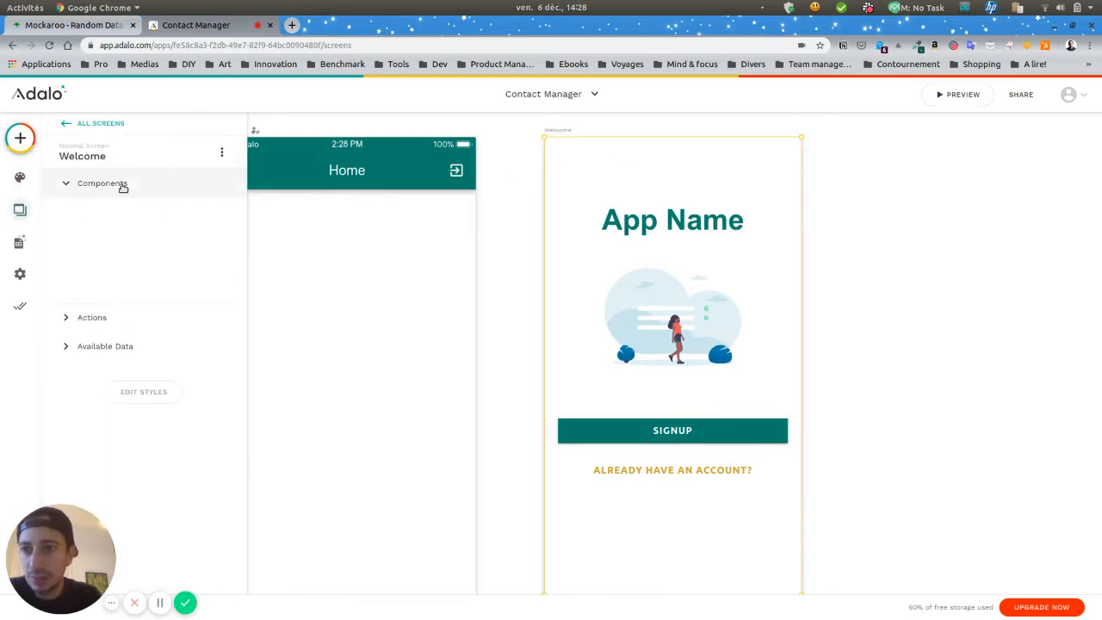
left_click(221, 152)
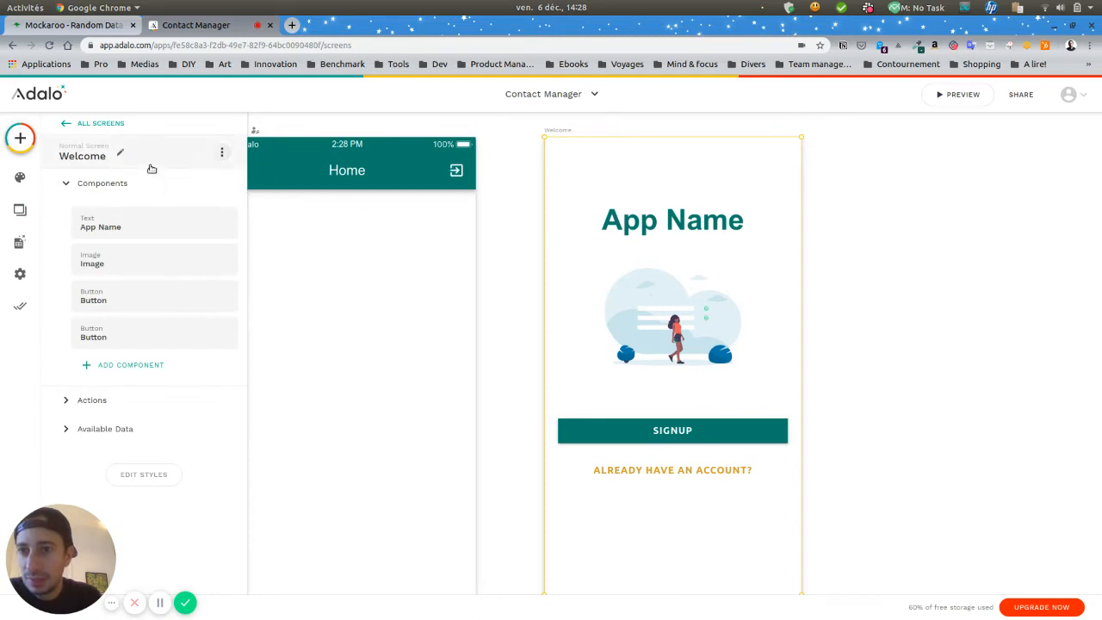
left_click(118, 158)
left_click(175, 246)
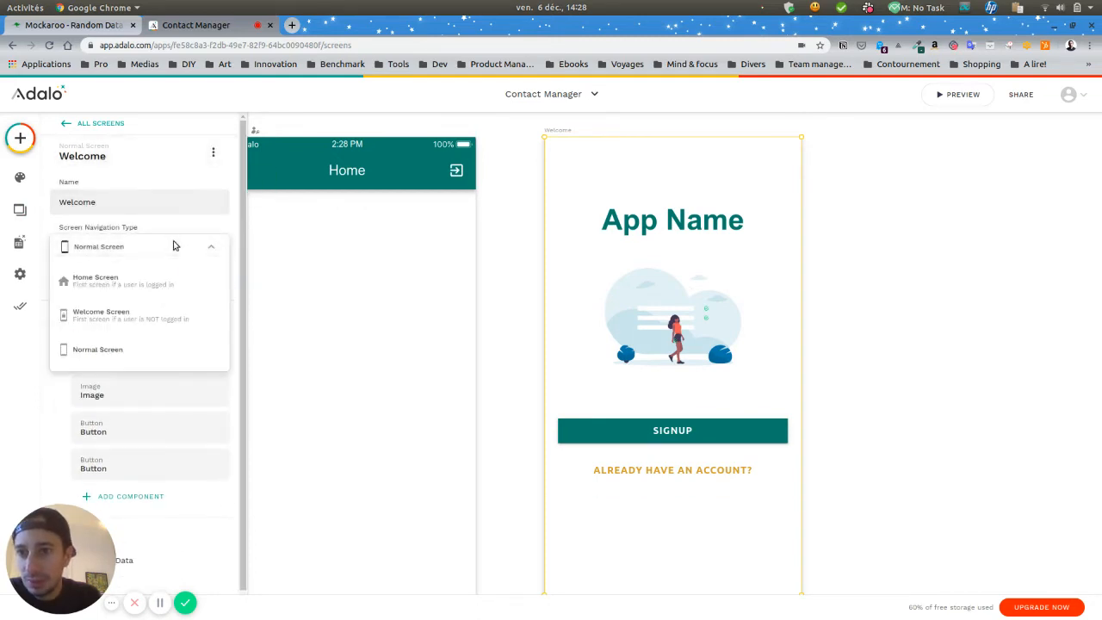
left_click(171, 284)
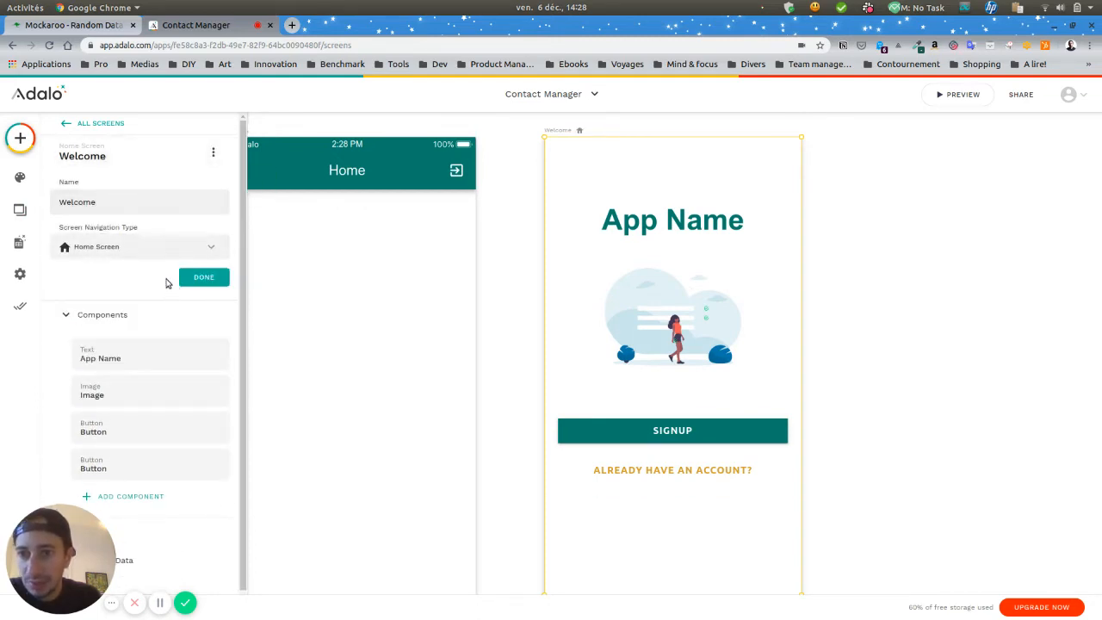
left_click(175, 249)
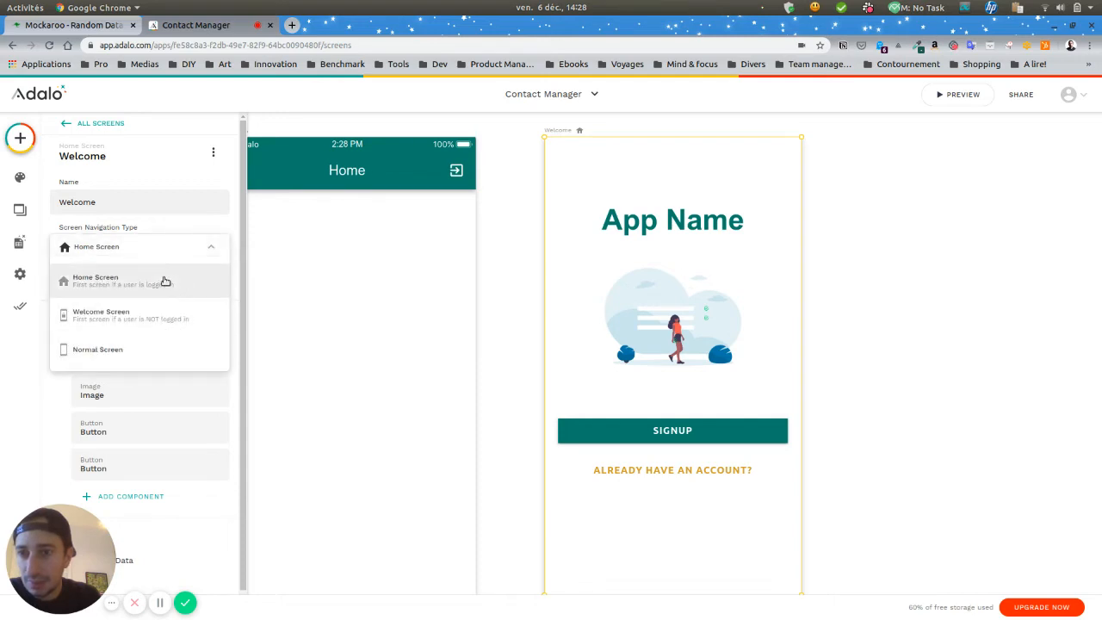
left_click(209, 247)
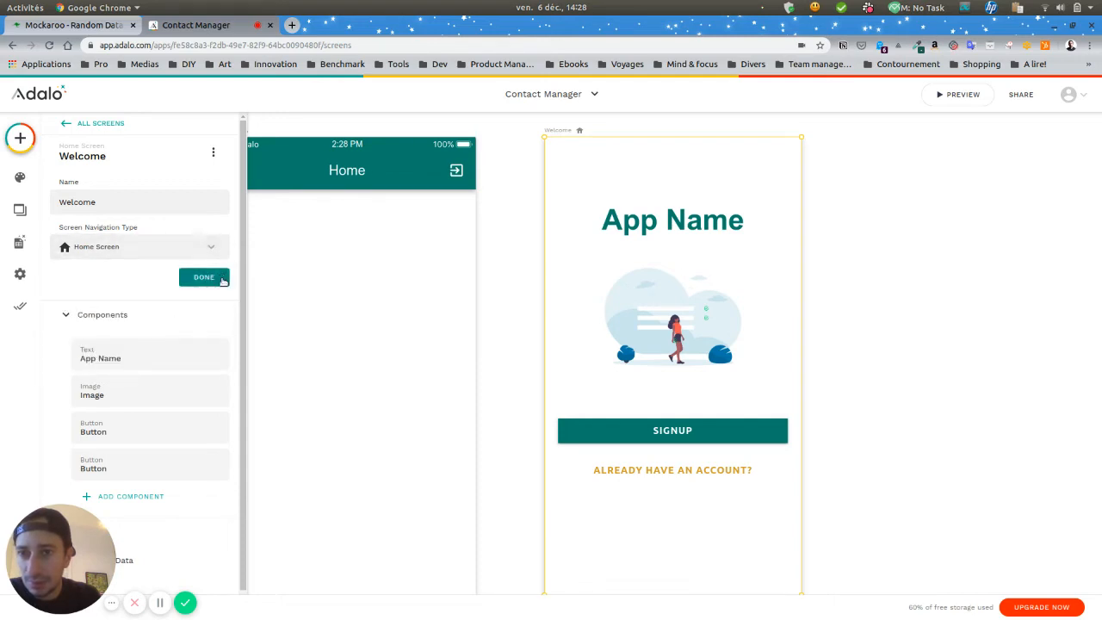
left_click(204, 277)
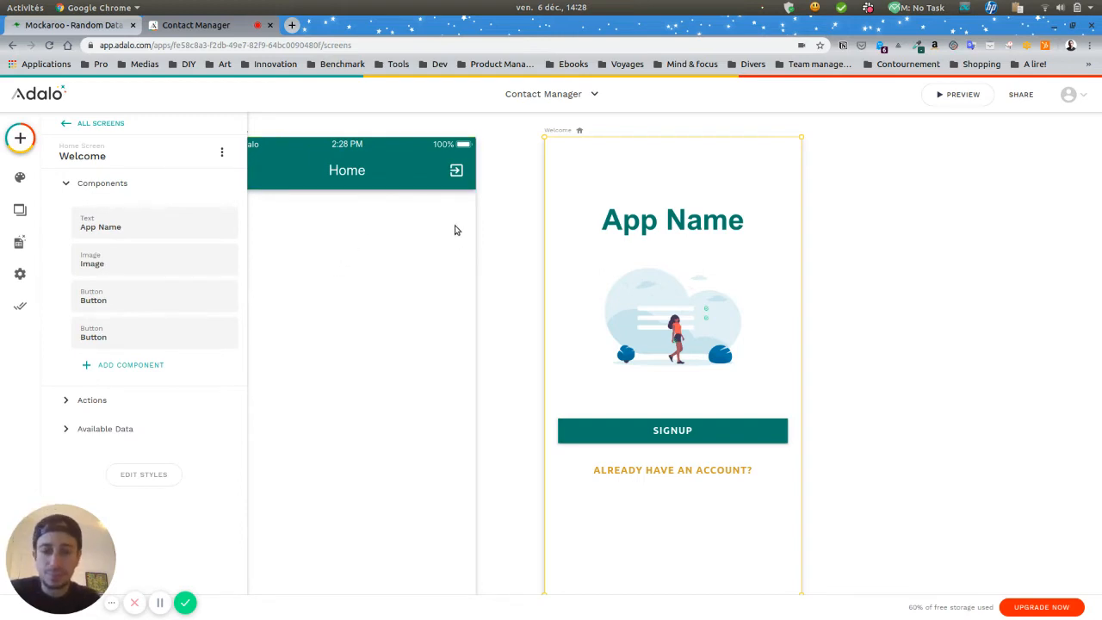
Make the Welcome screen also the app's Welcome Screen, shown first to users who are not logged in
scroll(502, 196, "left", 5)
scroll(502, 195, "right", 3)
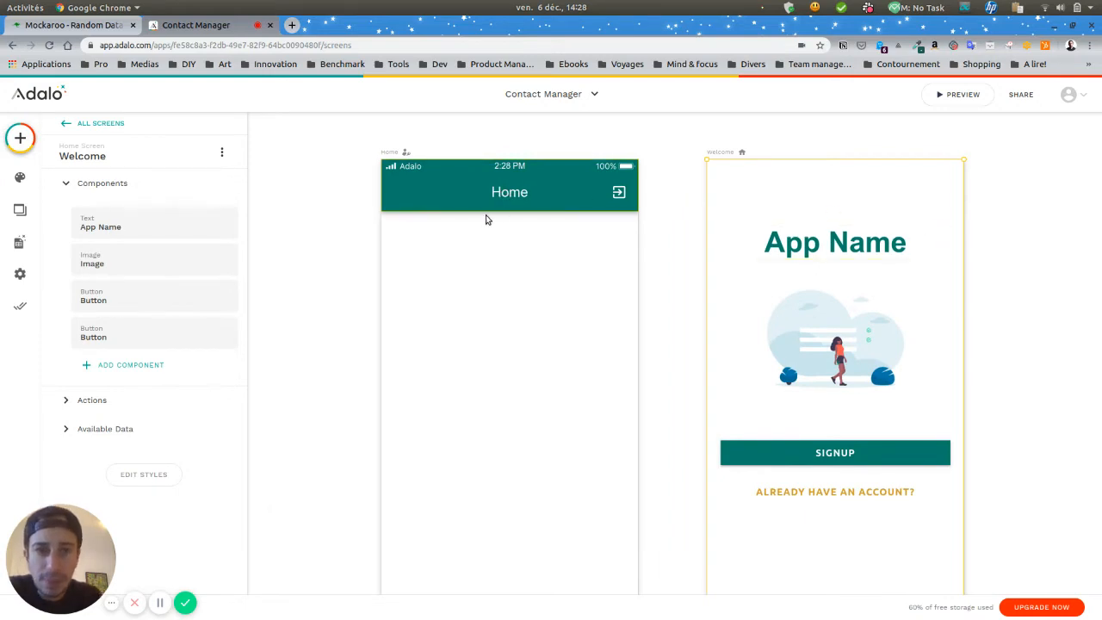
left_click(150, 159)
left_click(160, 248)
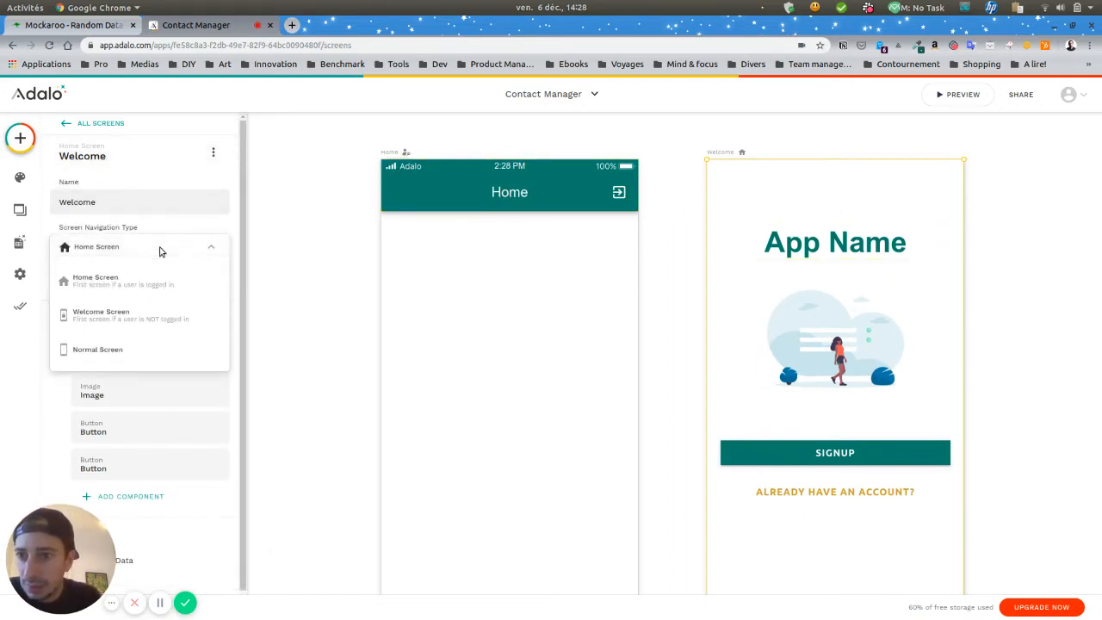
left_click(172, 318)
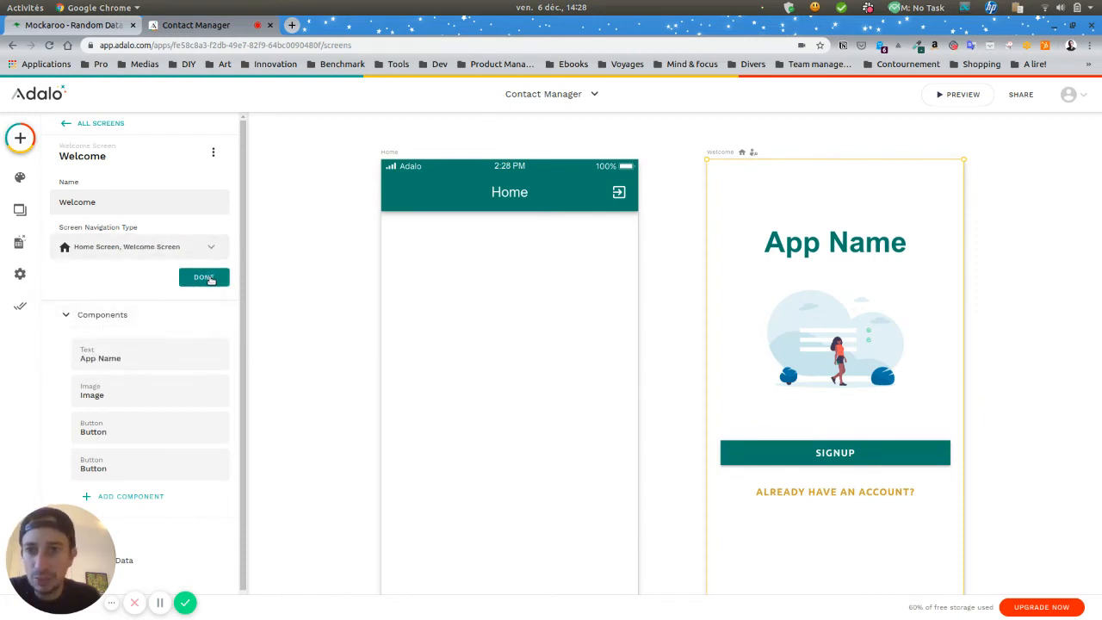
left_click(207, 278)
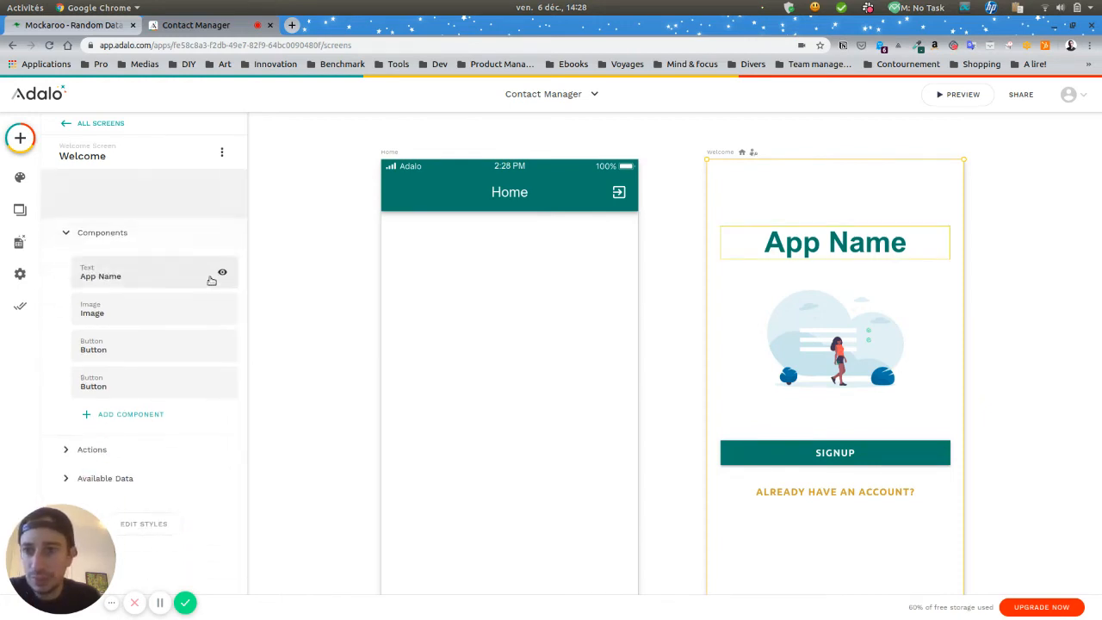
left_click(869, 249)
left_click(880, 249)
double_click(809, 246)
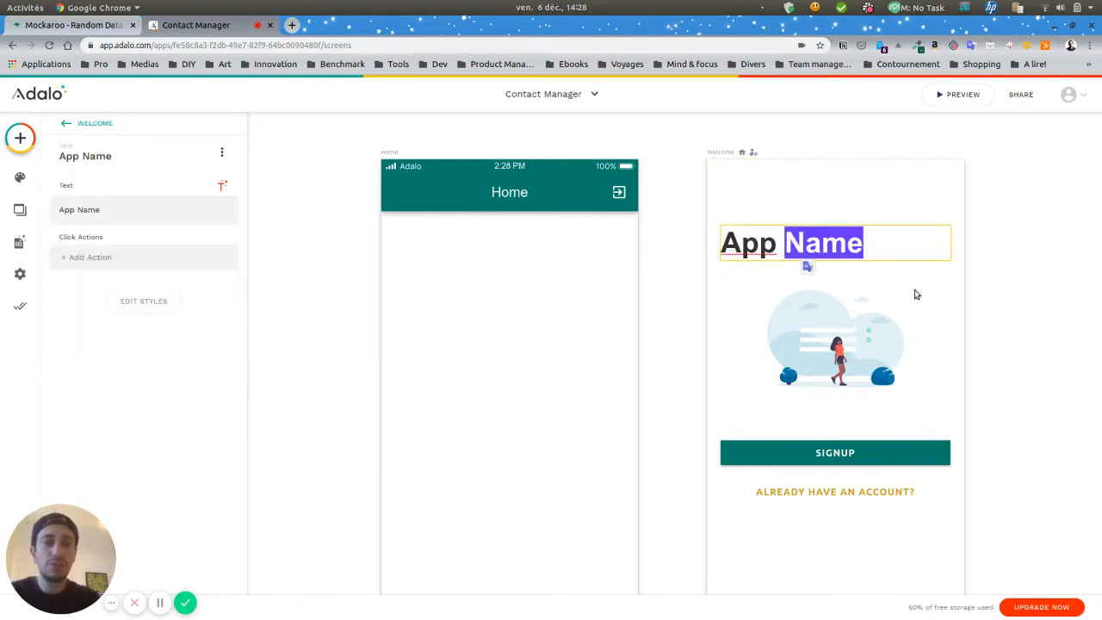
key("Escape")
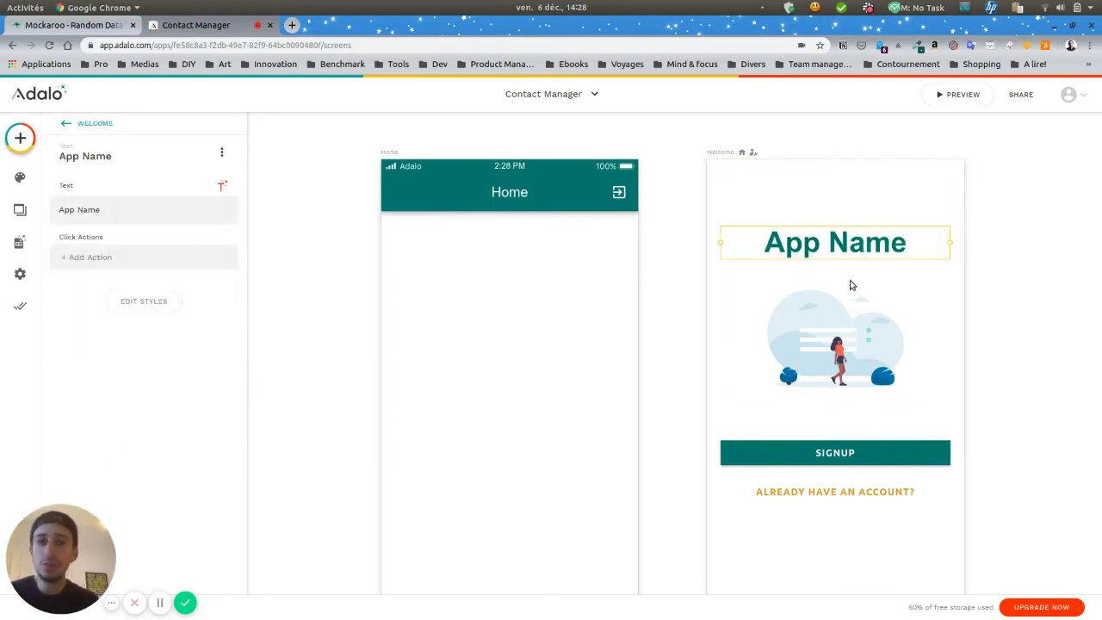
Replace the App Name title on the Welcome screen with Contact Manager, then move it slightly up and widen it to about 343
scroll(908, 228, "down", 1)
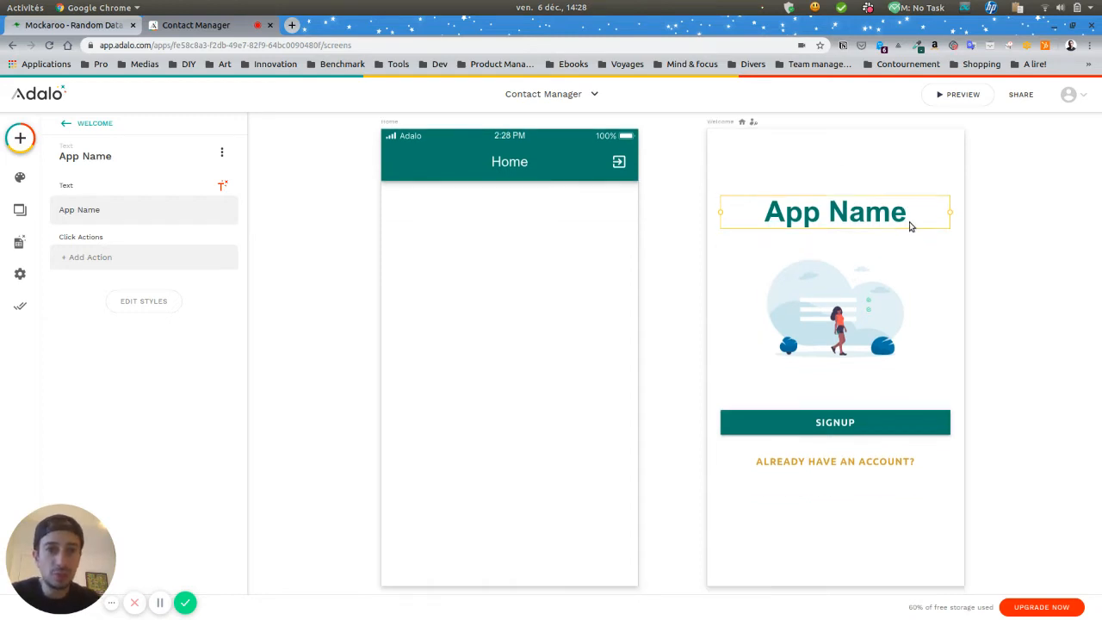
left_click(868, 211)
triple_click(842, 213)
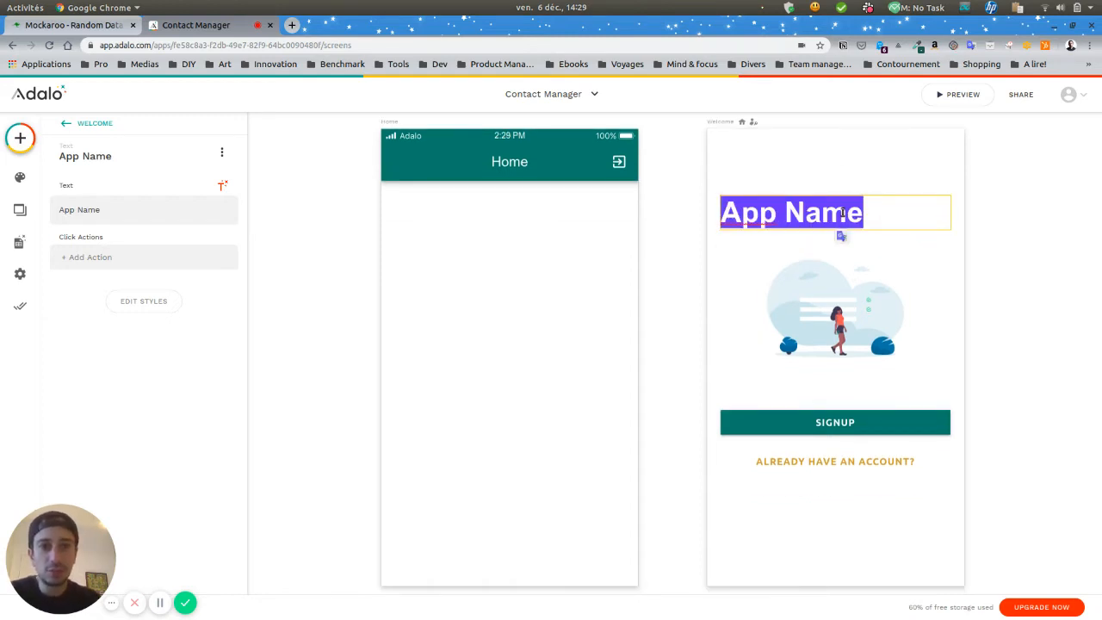
type("Cont")
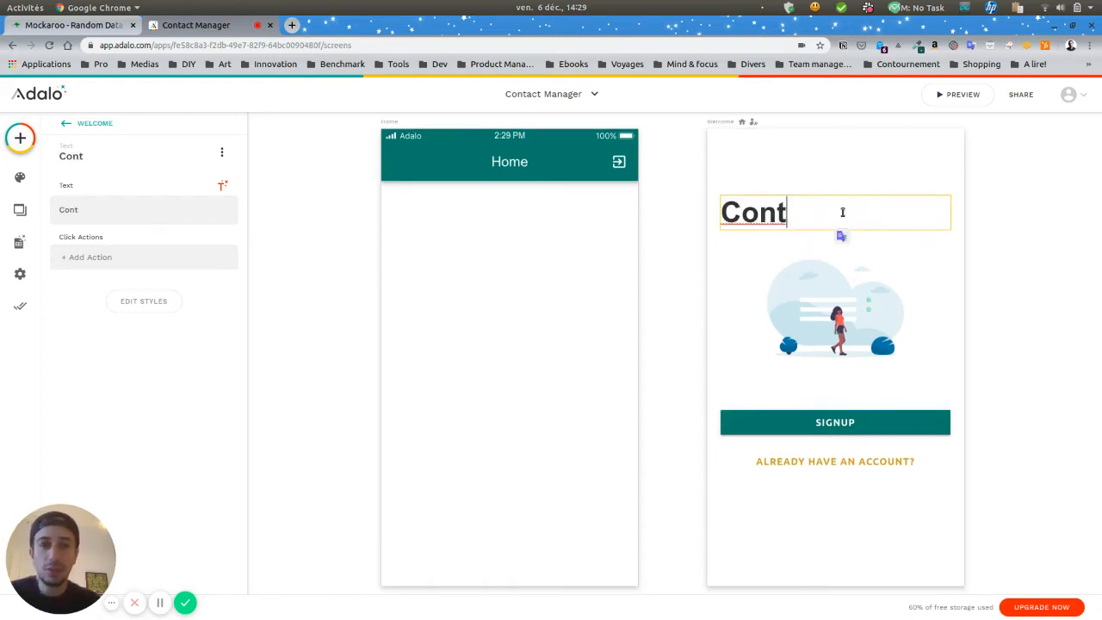
type("act Manager")
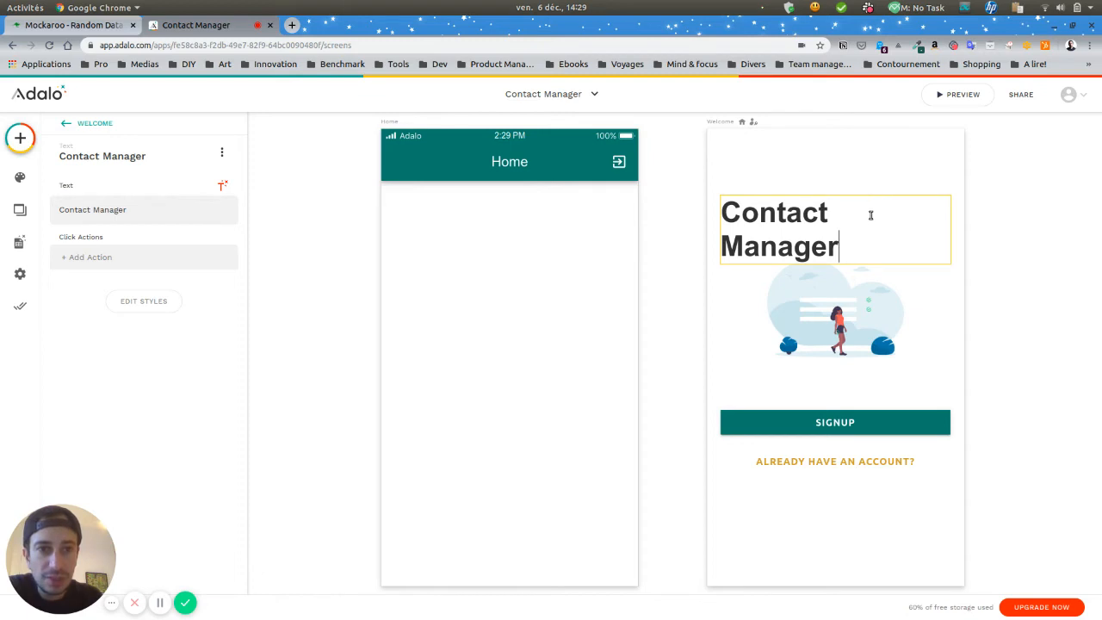
left_click(928, 306)
left_click_drag(823, 195, 819, 182)
left_click_drag(950, 215, 955, 211)
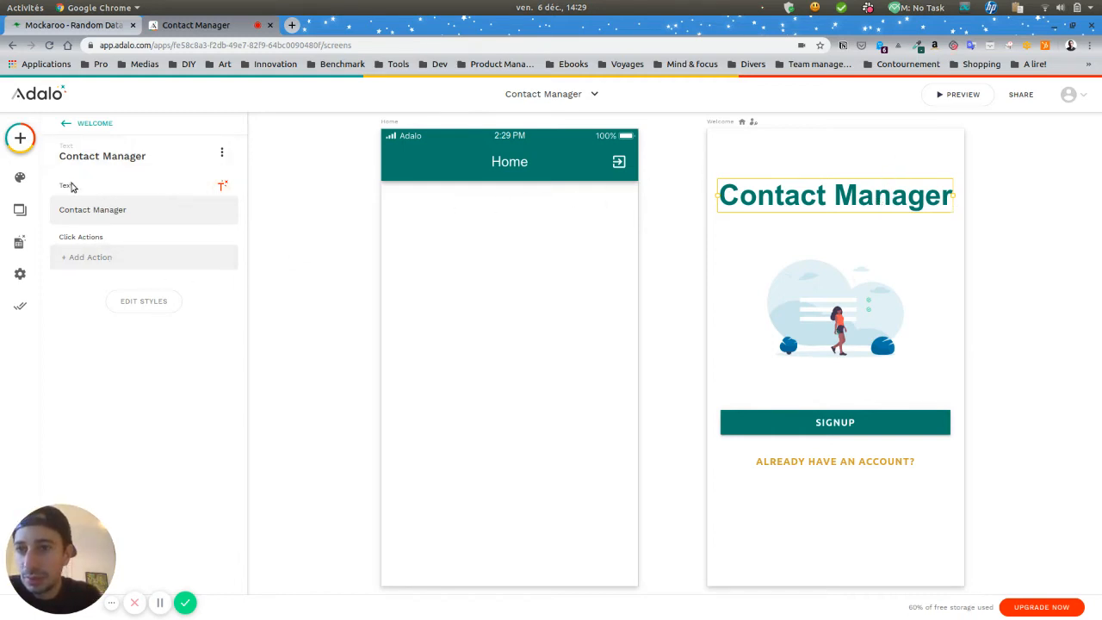
Check the app's branding colors and examine the style options of the Contact Manager title
left_click(21, 185)
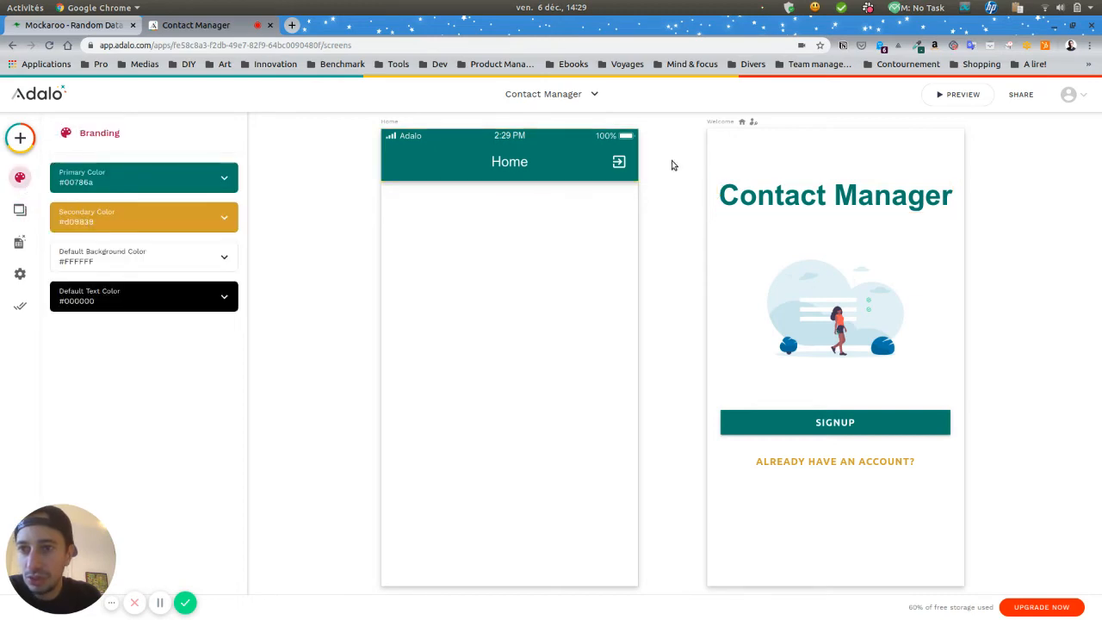
left_click(788, 184)
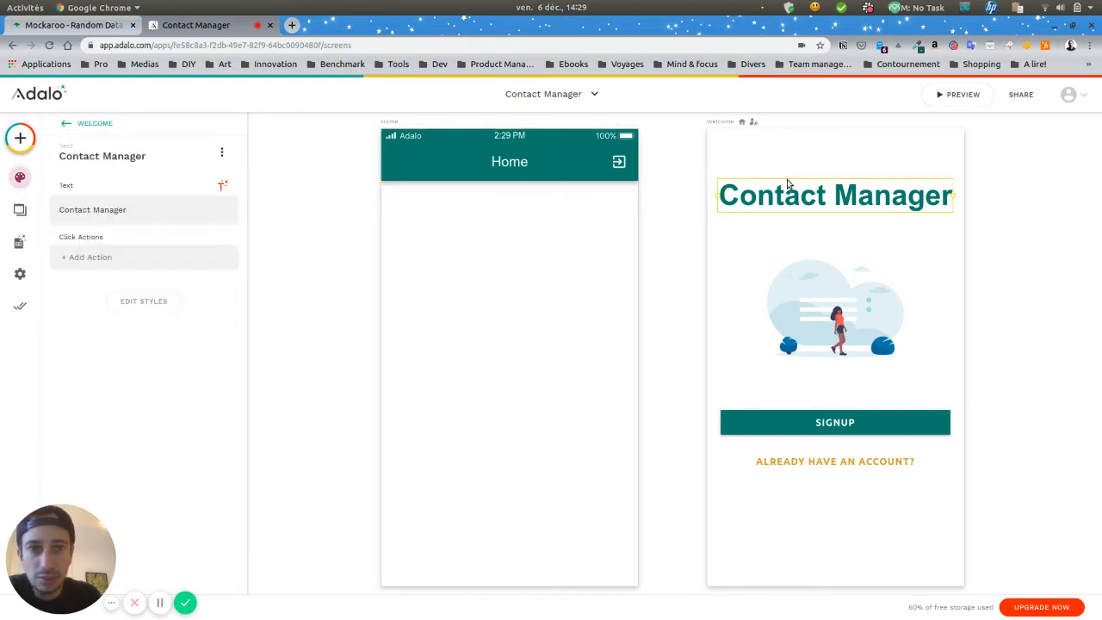
left_click(148, 311)
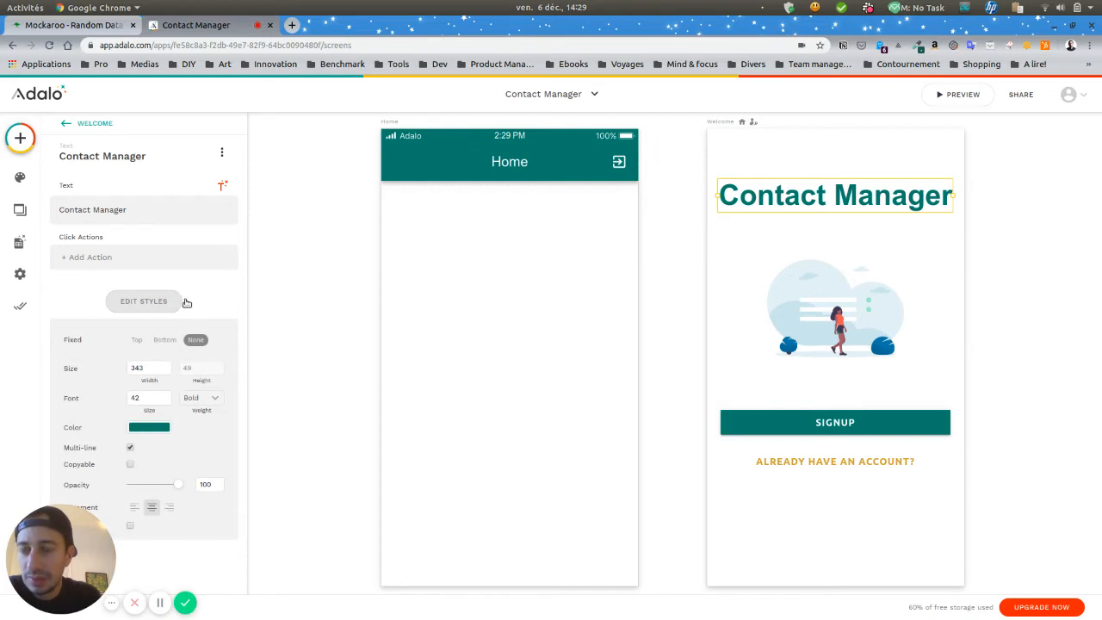
left_click(157, 311)
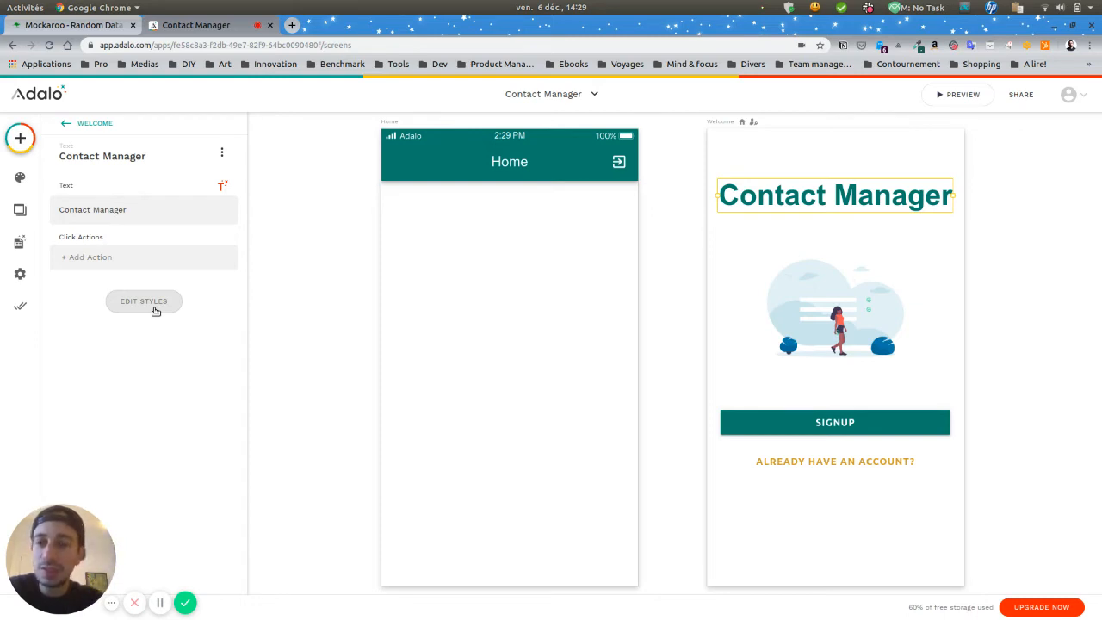
left_click(144, 301)
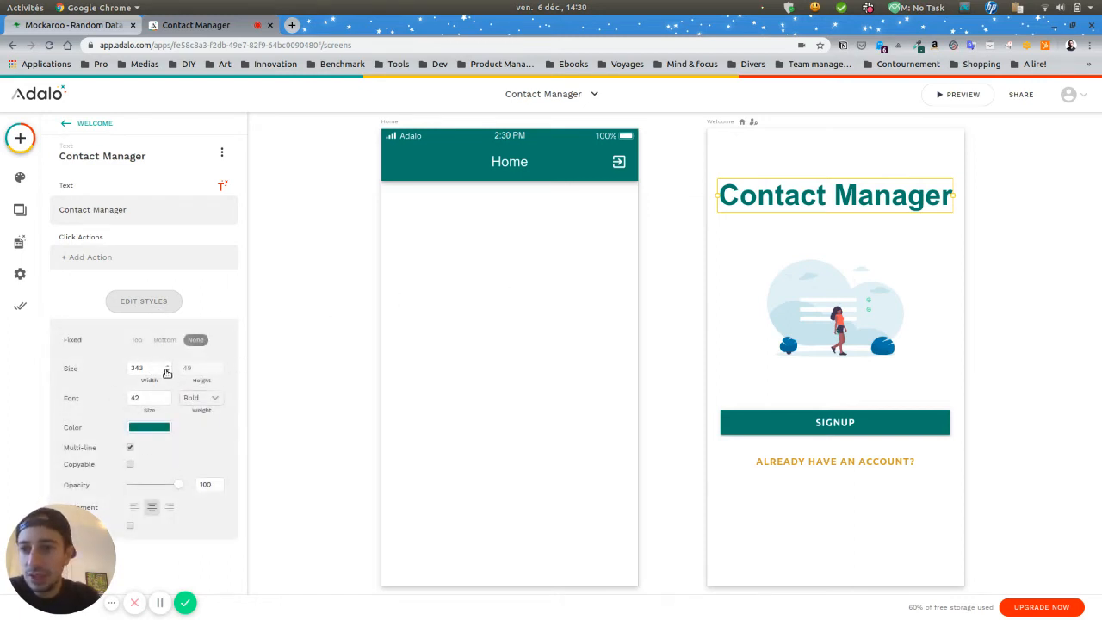
Set the font size of the Welcome screen's Contact Manager title to 46
left_click(167, 395)
left_click(167, 395)
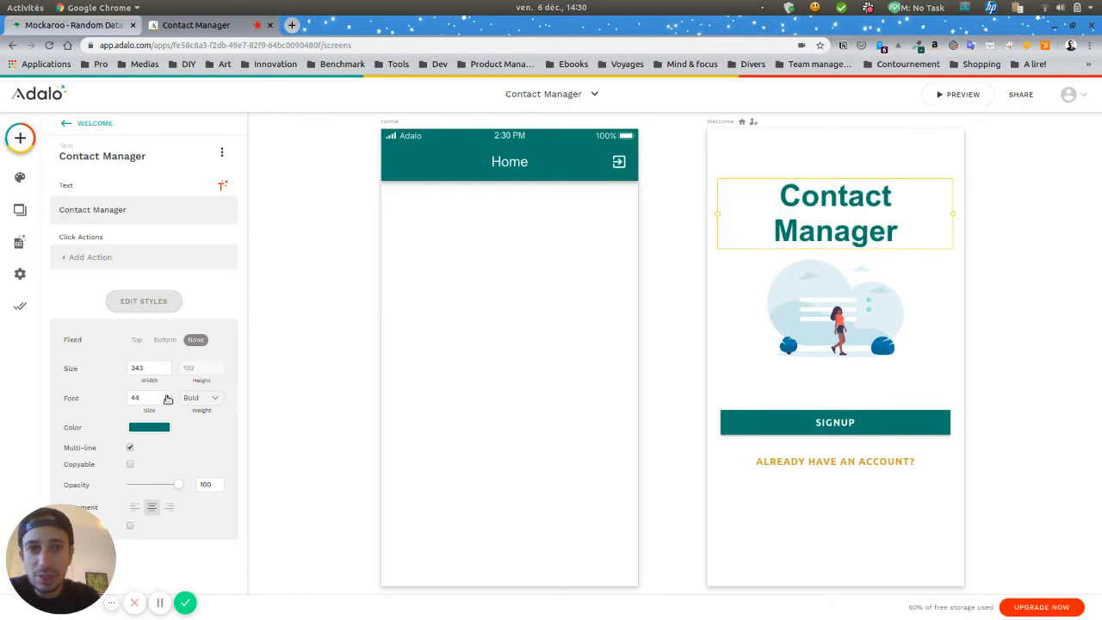
left_click(167, 396)
left_click(167, 396)
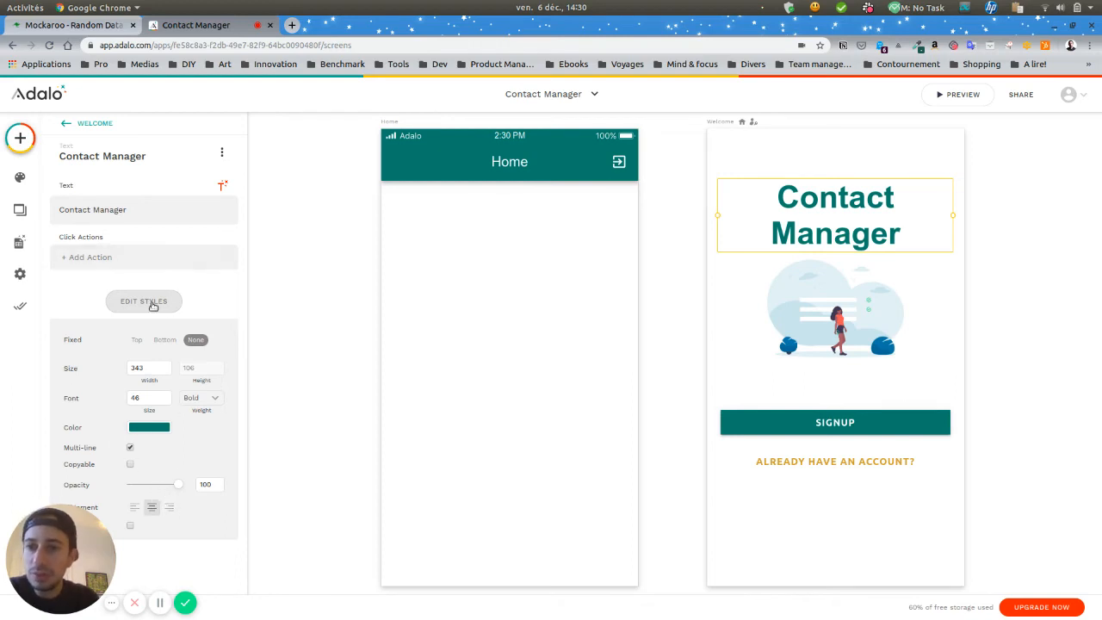
left_click(152, 305)
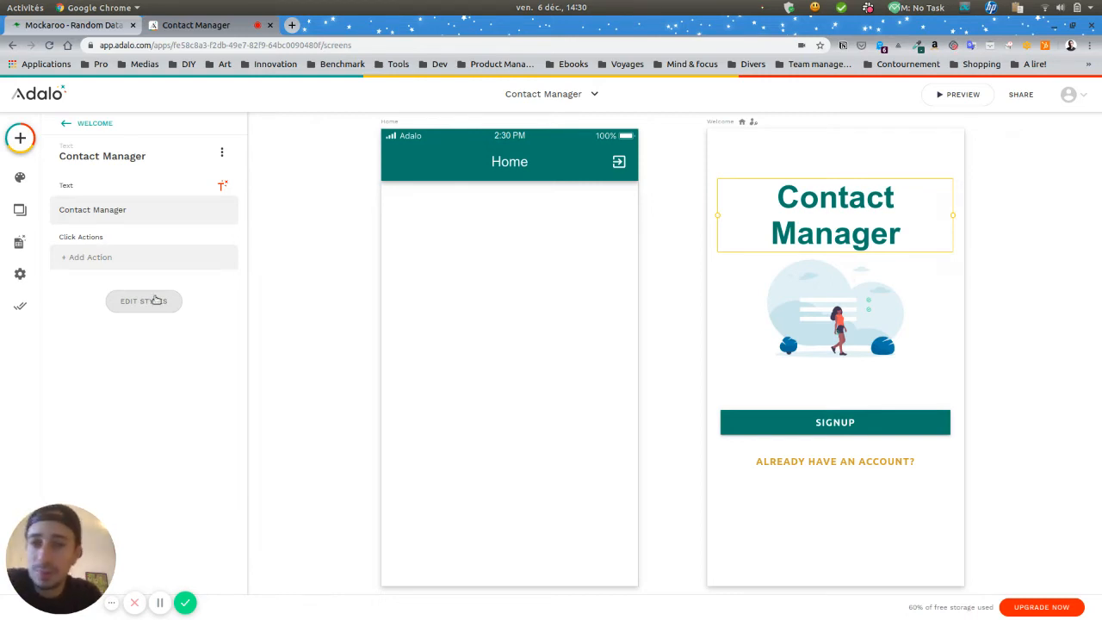
left_click(157, 300)
left_click(159, 302)
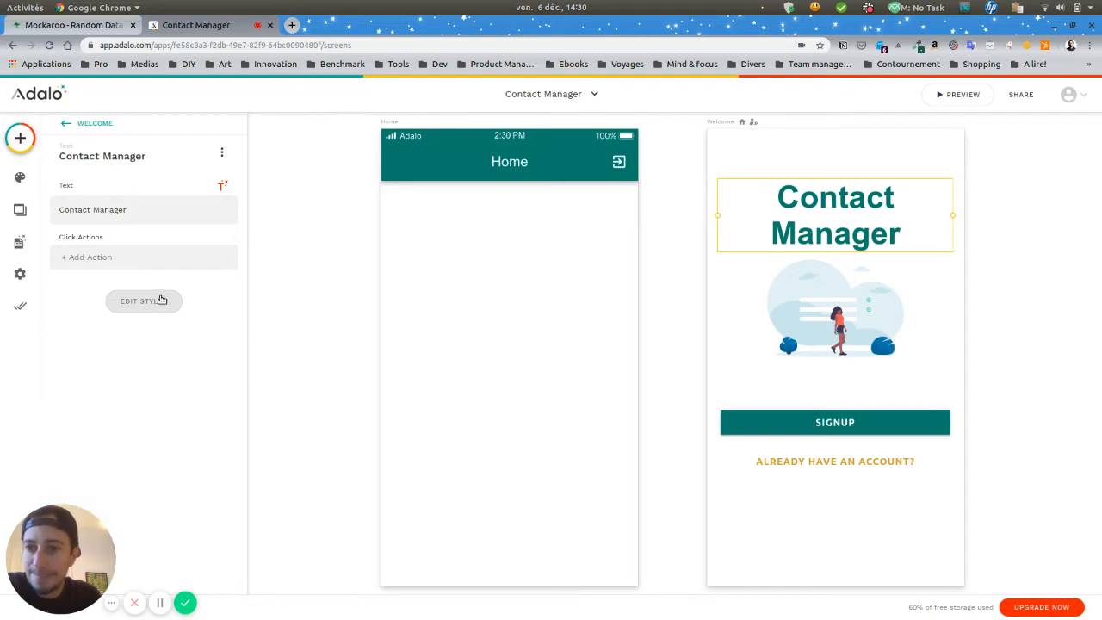
Move the Welcome screen's illustration slightly down and replace it with rolodex.jpg, using Show Full Image (Don't Crop)
left_click(840, 310)
left_click_drag(841, 338, 841, 345)
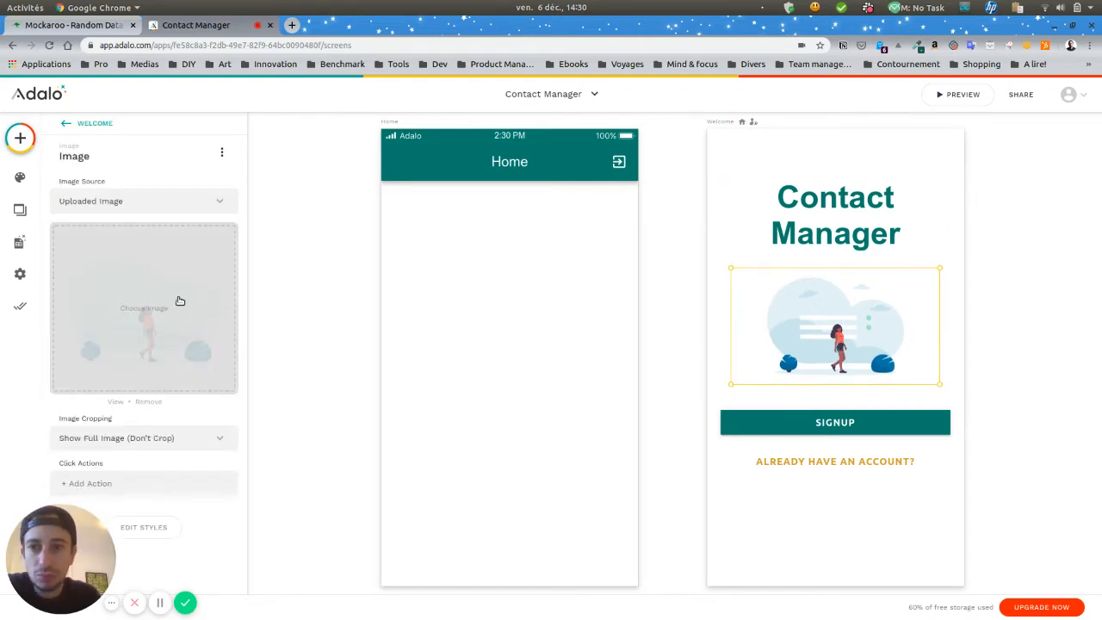
left_click(130, 305)
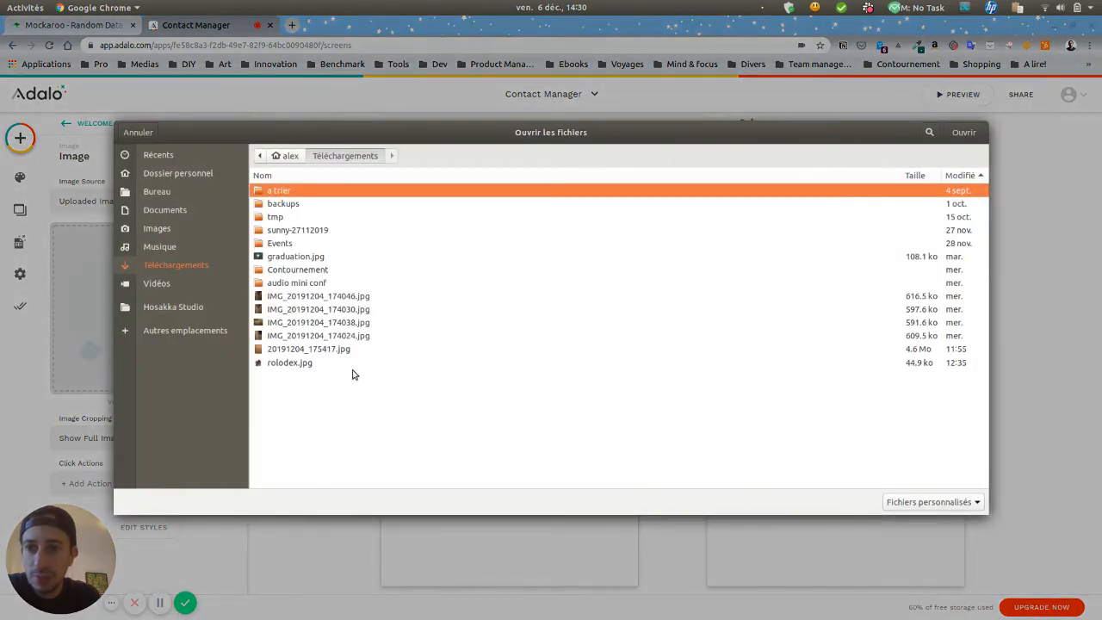
double_click(337, 363)
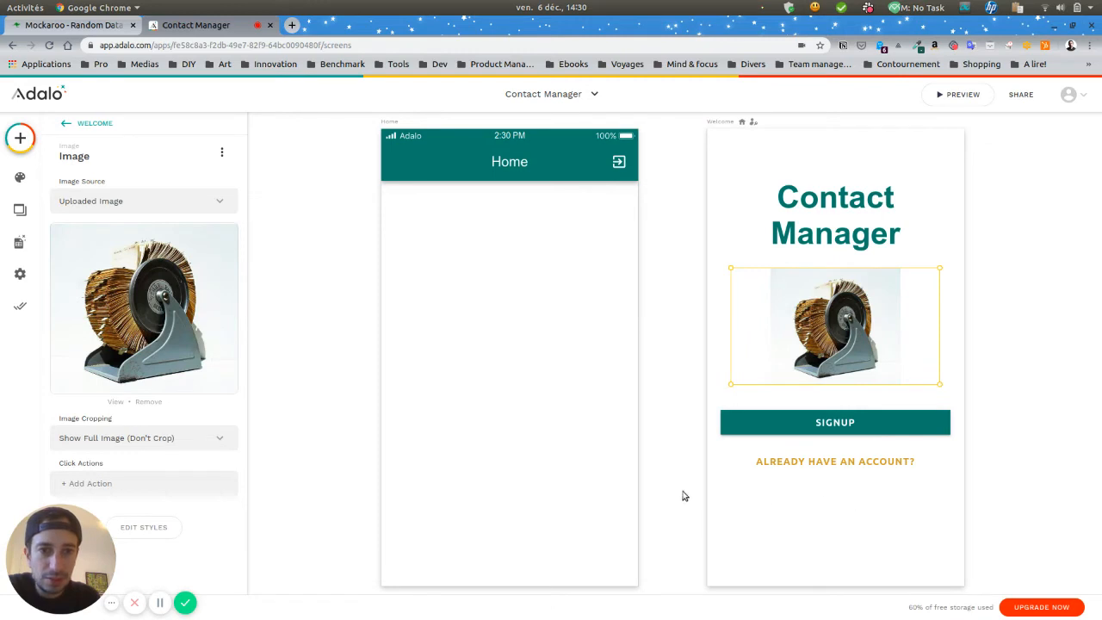
left_click(162, 441)
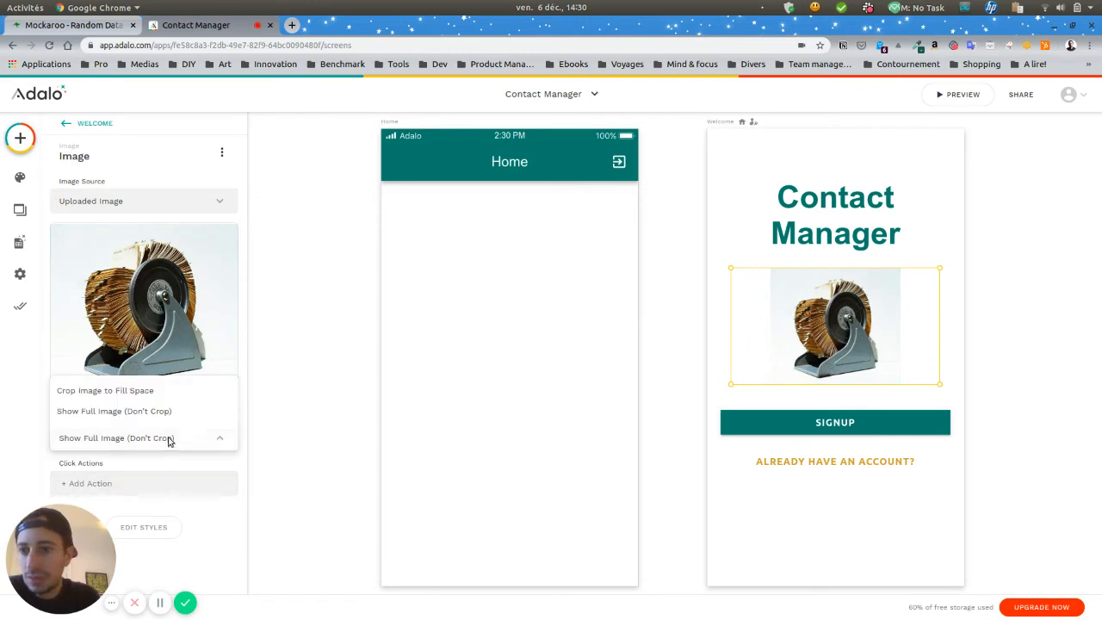
left_click(170, 413)
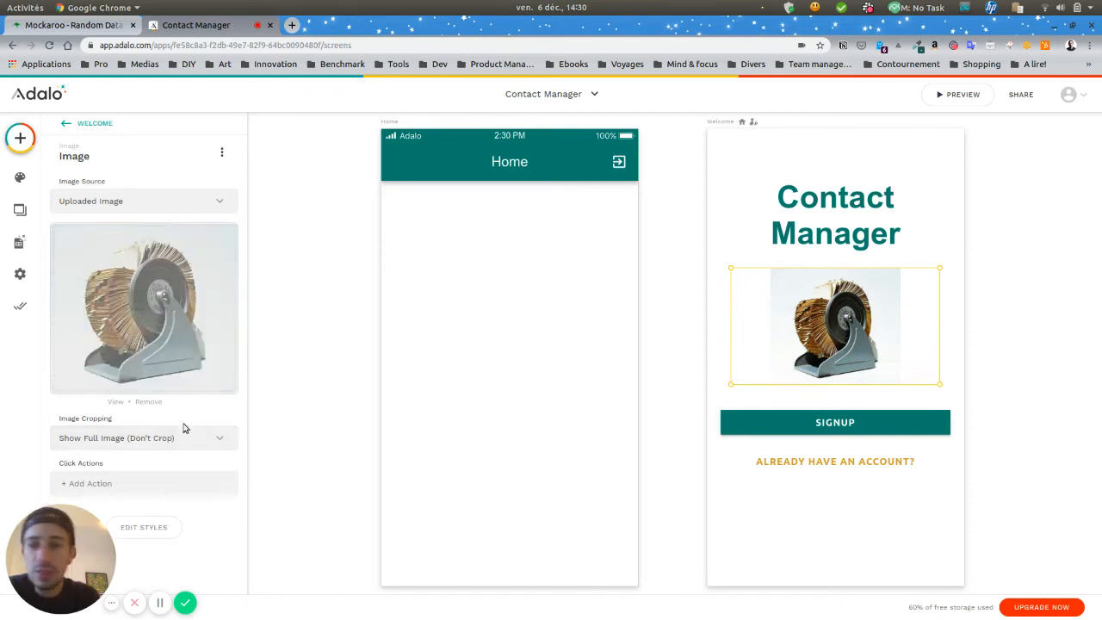
Delete the "Already have an account?" button and relabel the Signup button Démarrer, leaving it a Contained Button
left_click(858, 462)
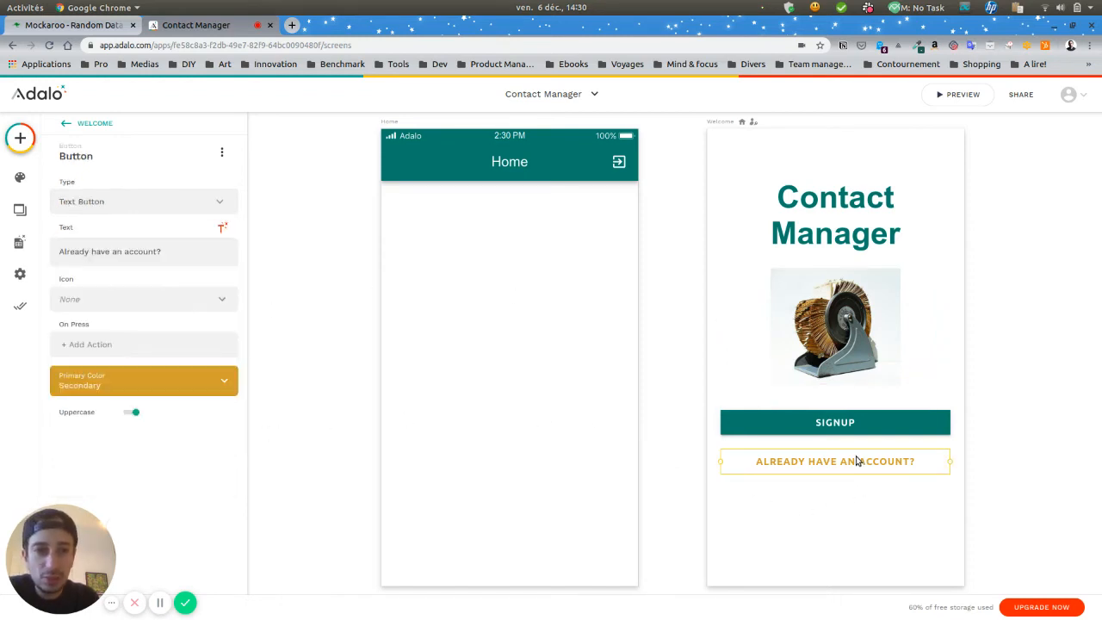
key("Delete")
left_click(848, 424)
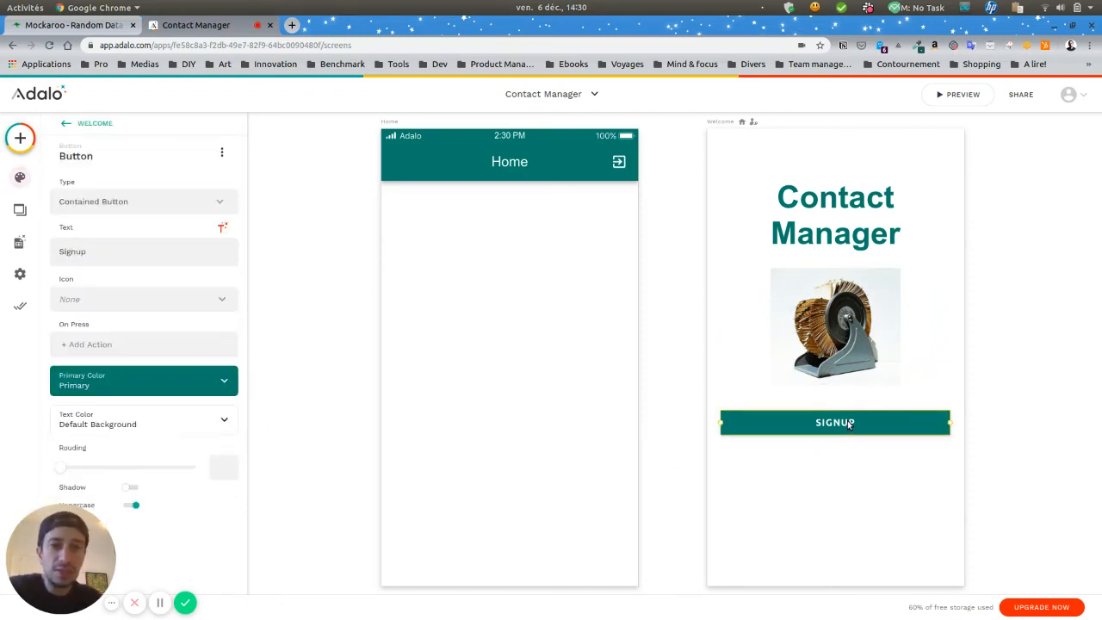
left_click(123, 202)
left_click(138, 268)
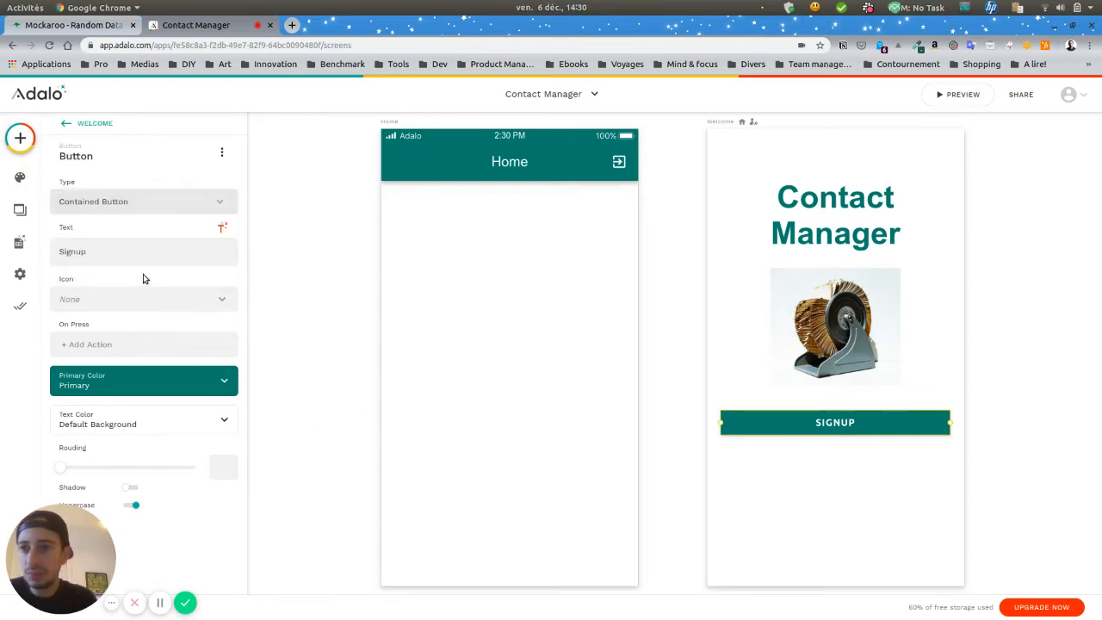
double_click(102, 255)
type("Démarrer")
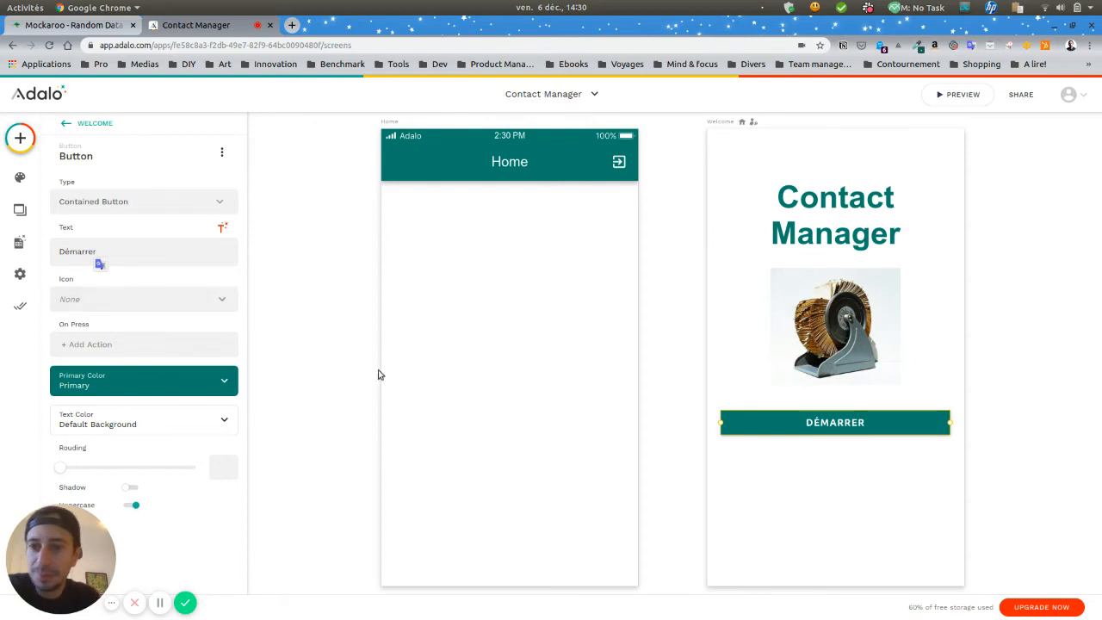
left_click(292, 350)
Add the arrow_forward icon to the Démarrer button on the Welcome screen
left_click(792, 423)
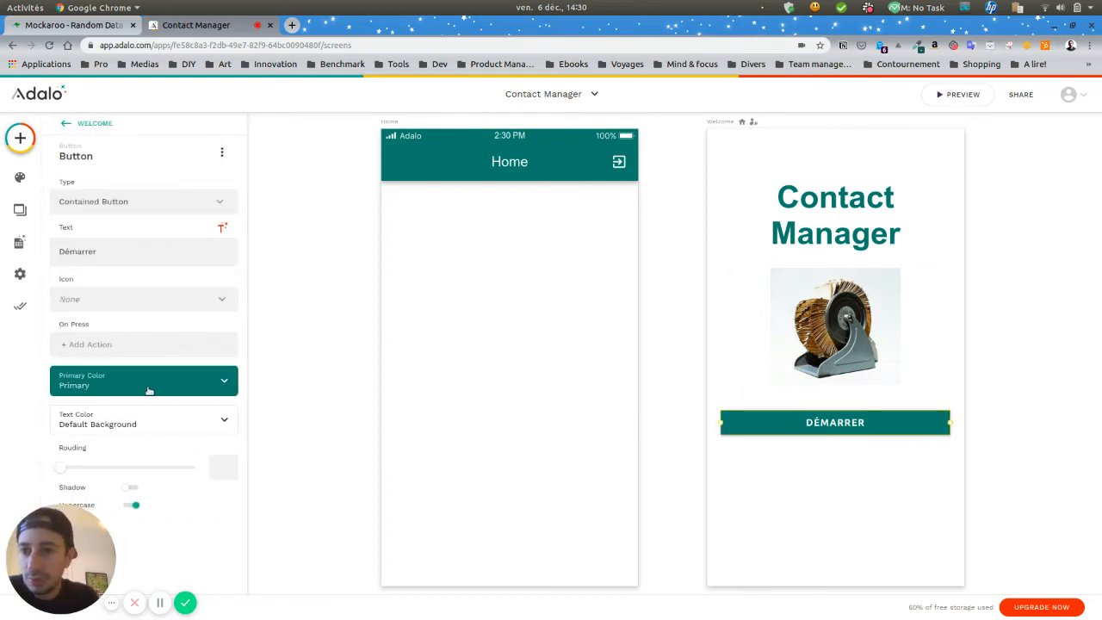
left_click(142, 203)
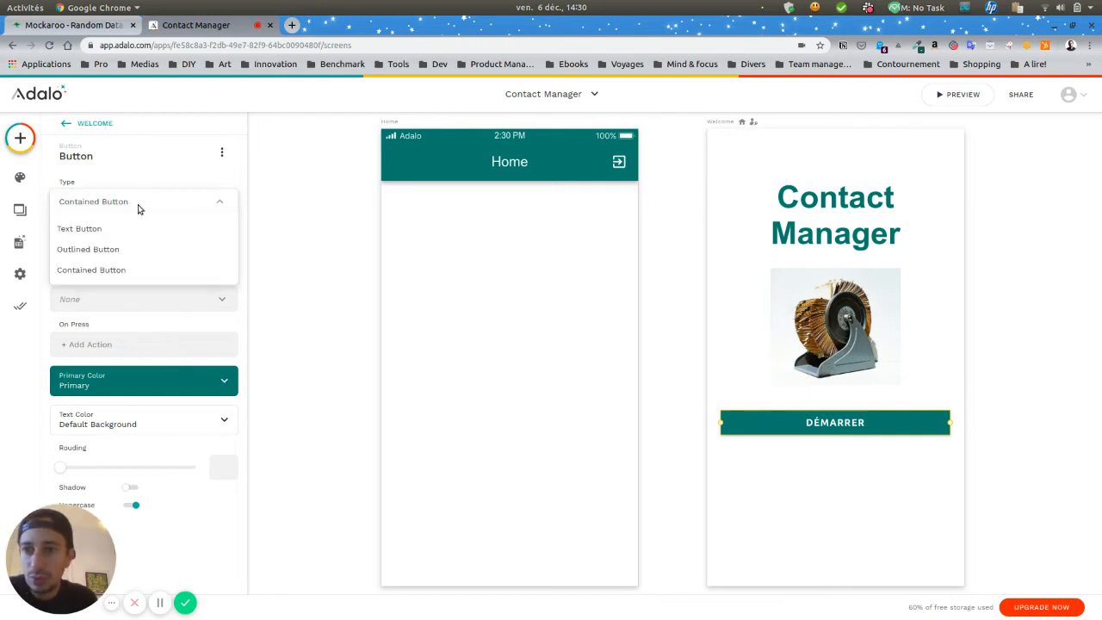
left_click(138, 209)
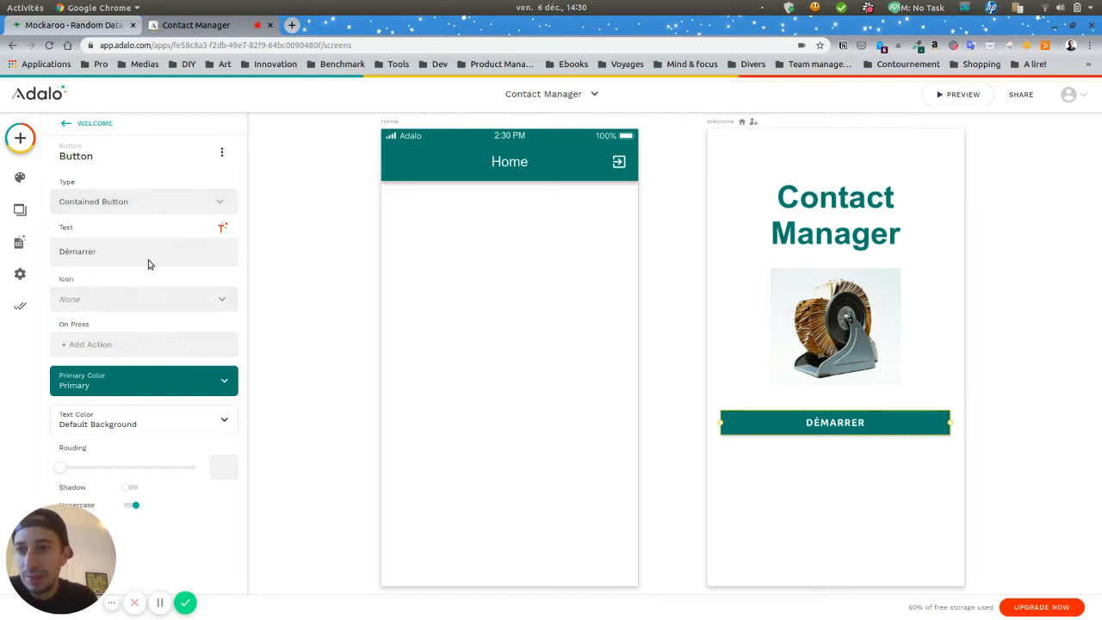
left_click(153, 299)
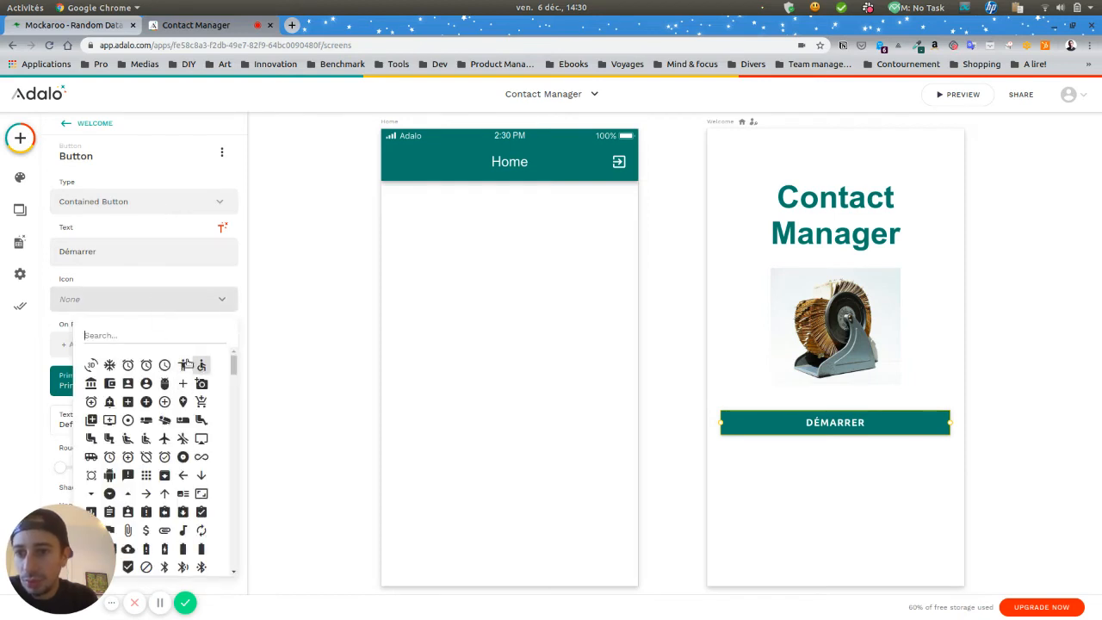
scroll(172, 388, "down", 3)
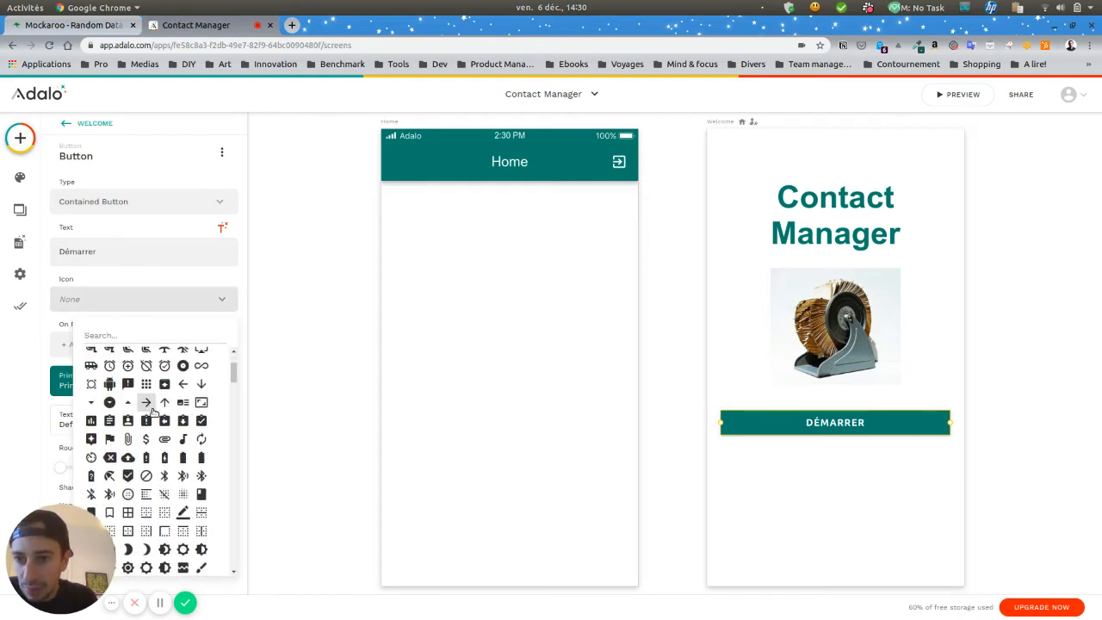
left_click(146, 402)
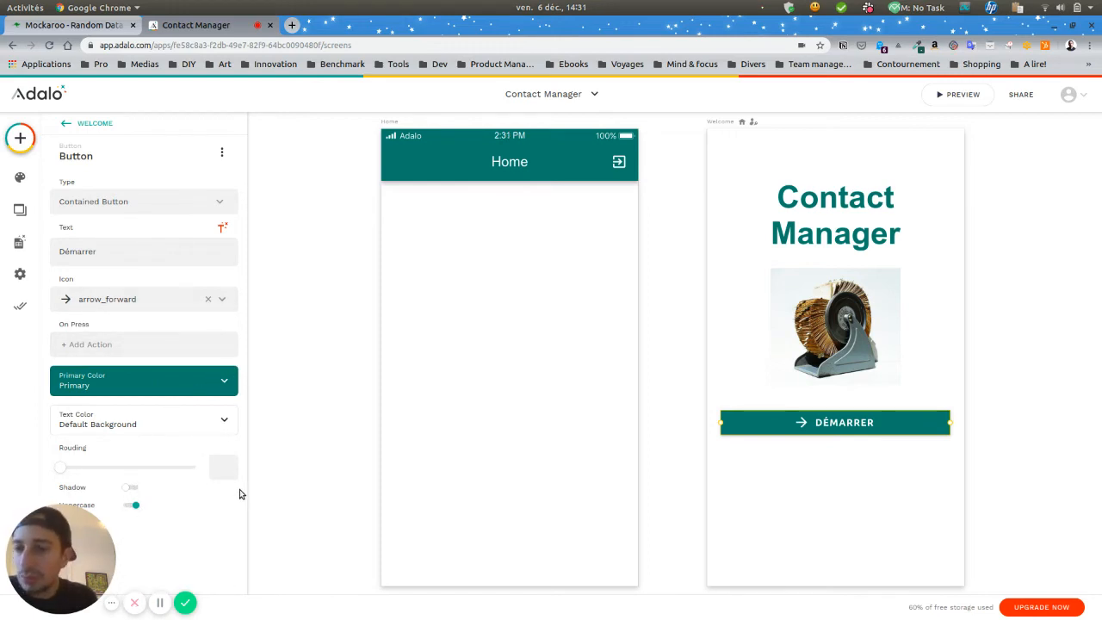
Give the Démarrer button a Link action that opens the Home screen with the Push transition
left_click(148, 342)
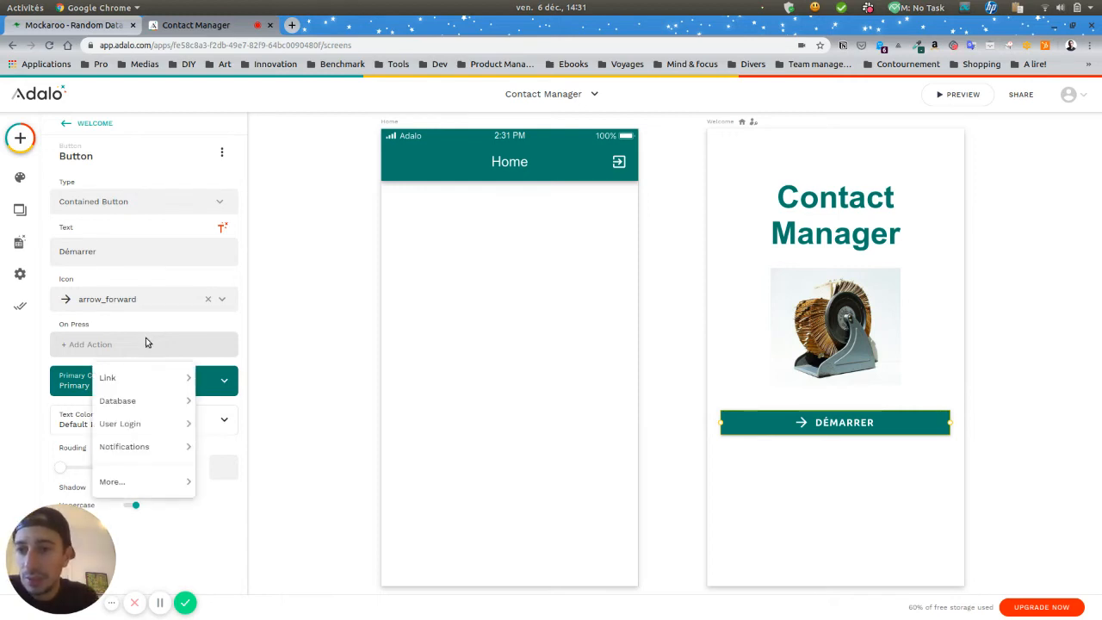
mouse_move(150, 384)
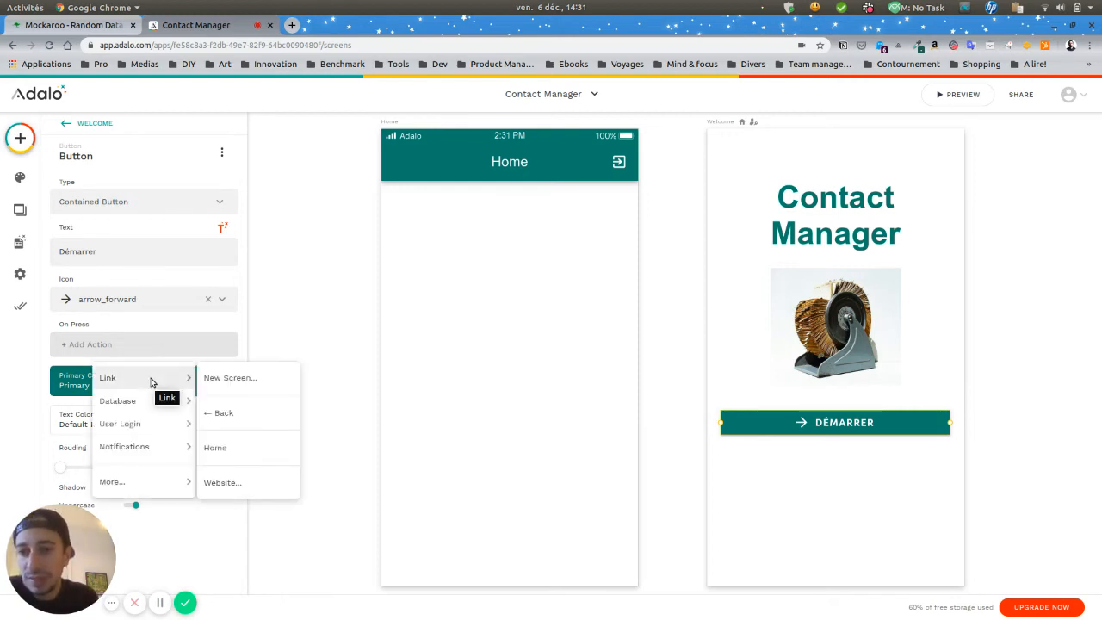
left_click(217, 448)
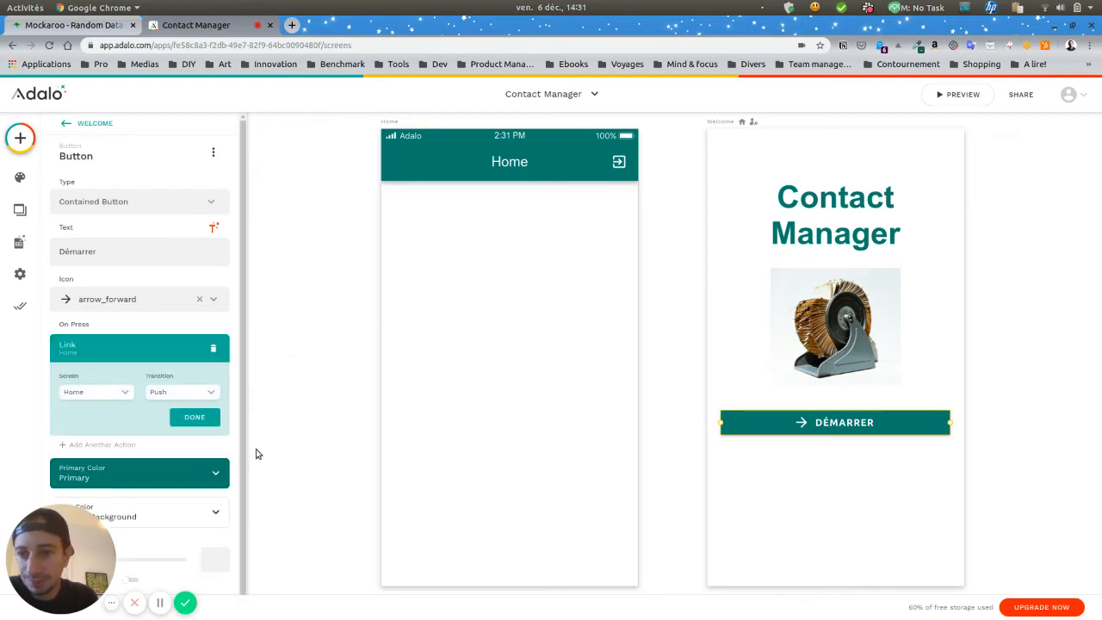
left_click(205, 421)
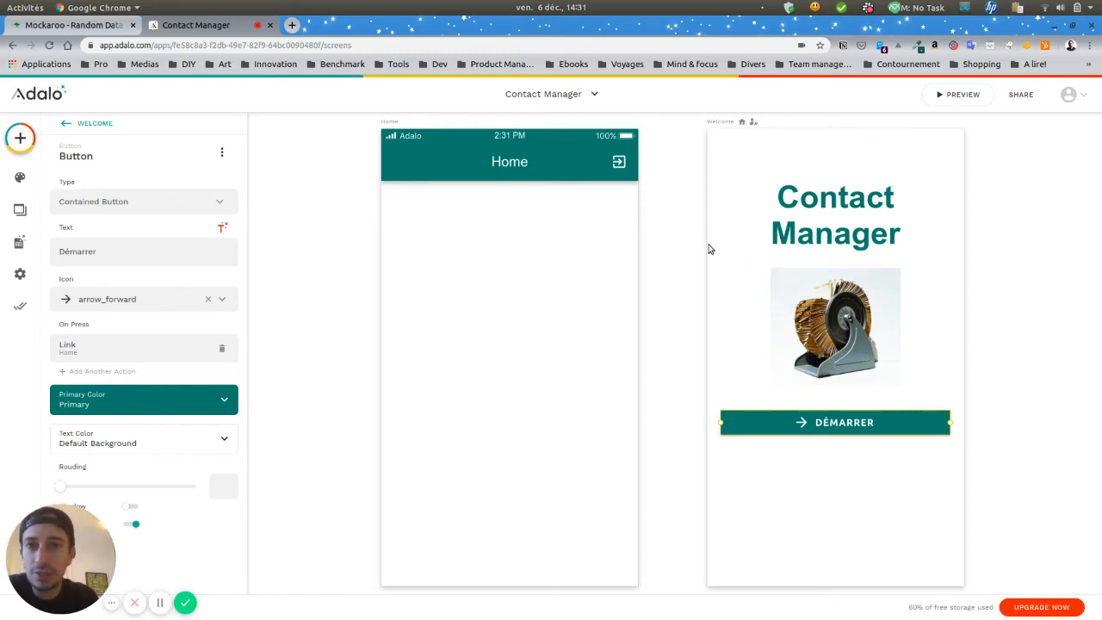
left_click(507, 242)
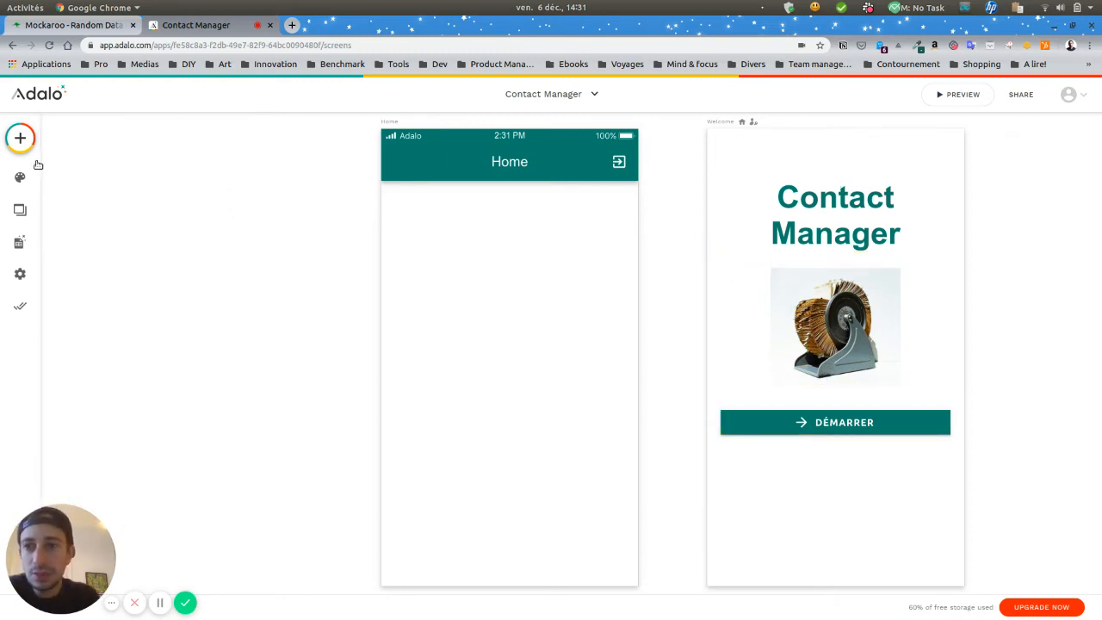
left_click(21, 139)
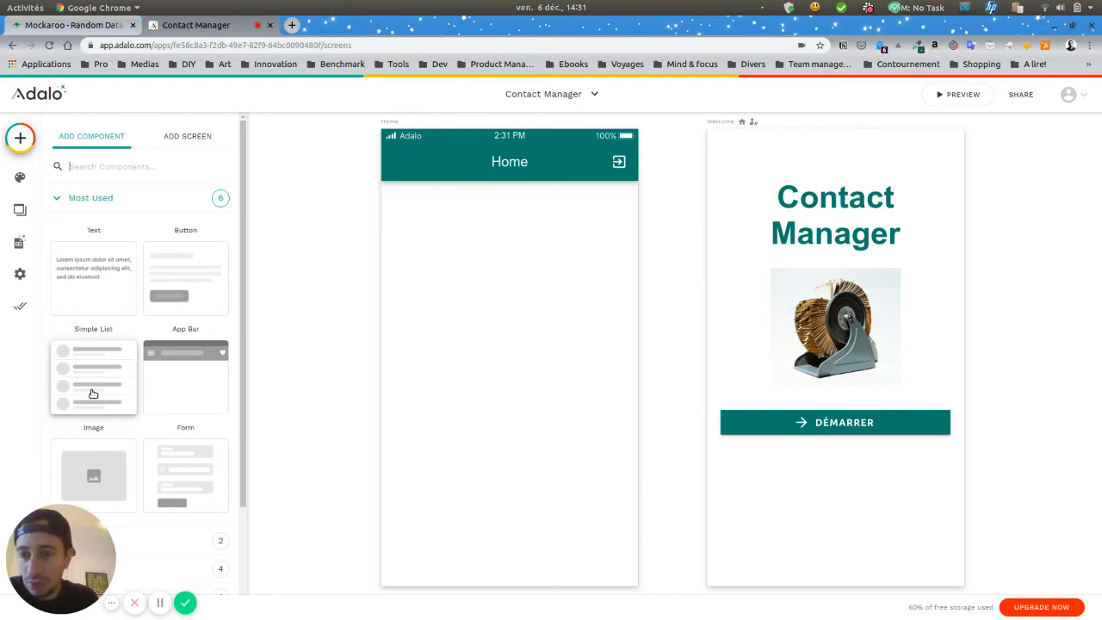
left_click_drag(93, 393, 523, 299)
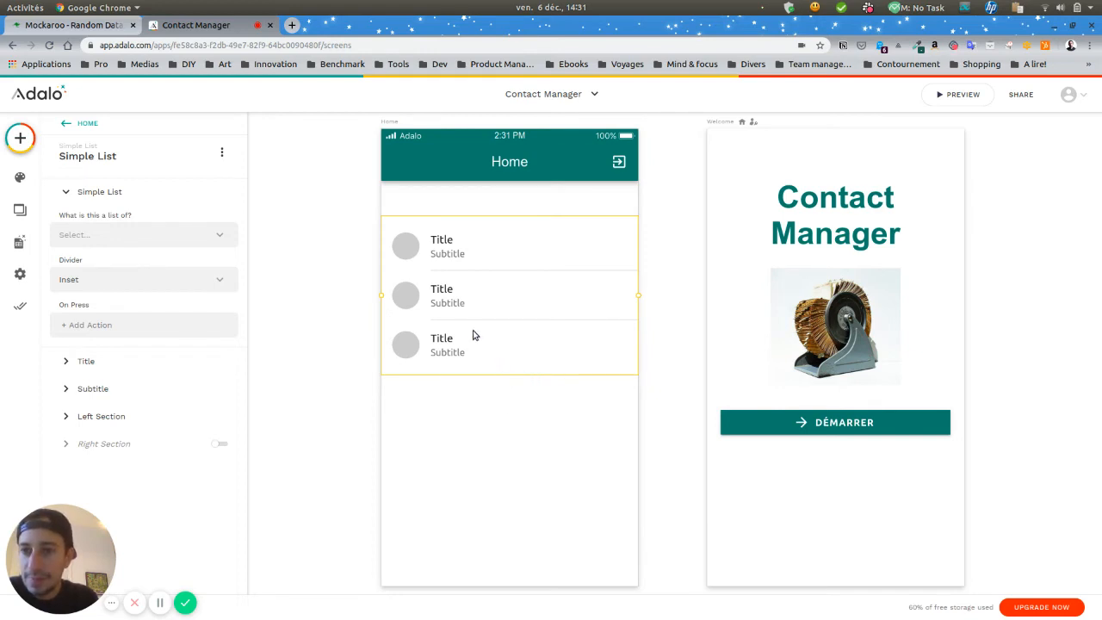
key("Delete")
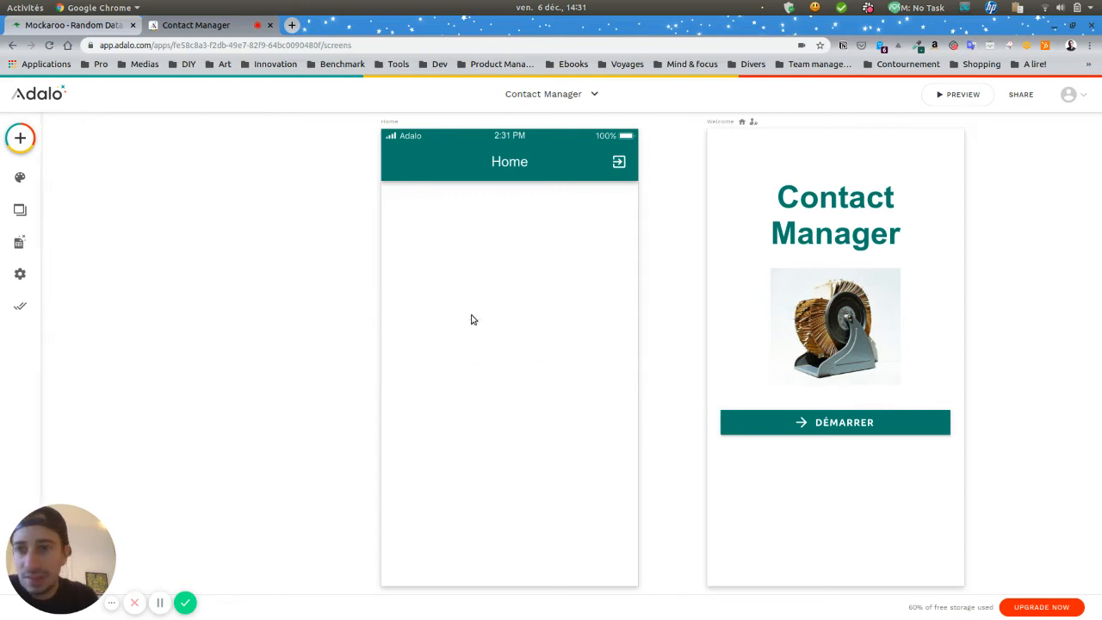
Add a Card List component to the Home screen below its app bar
left_click(26, 138)
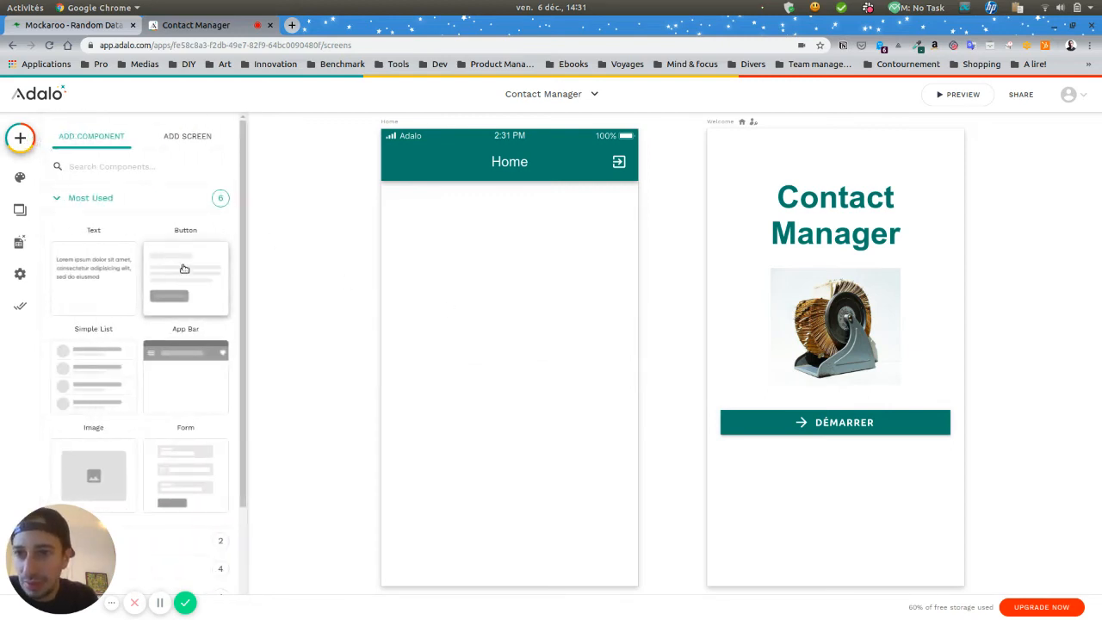
scroll(199, 256, "down", 3)
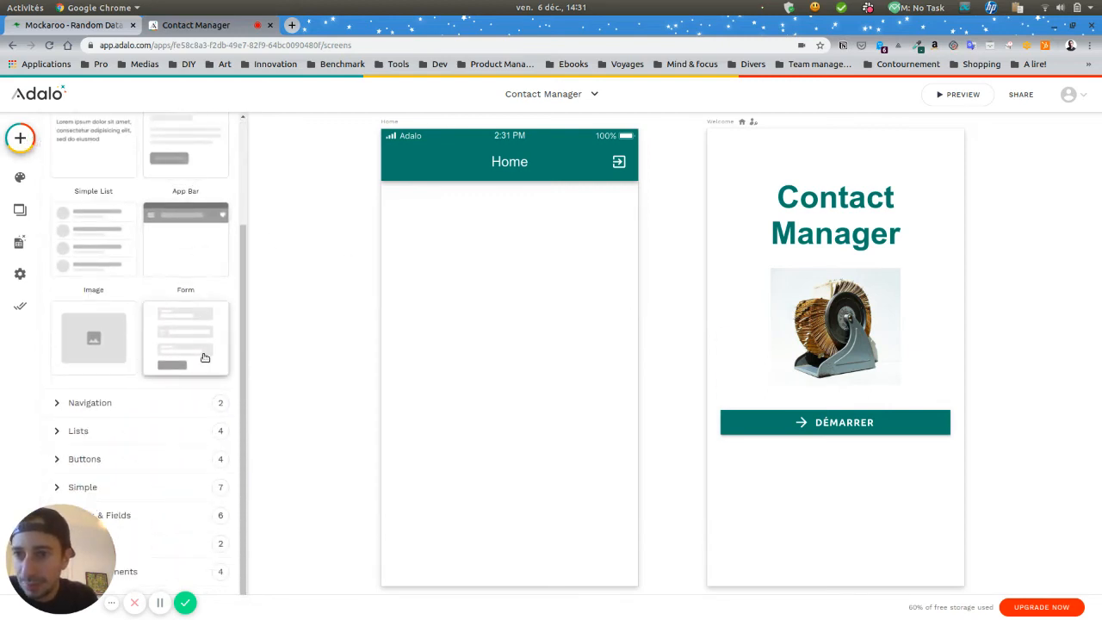
left_click(197, 430)
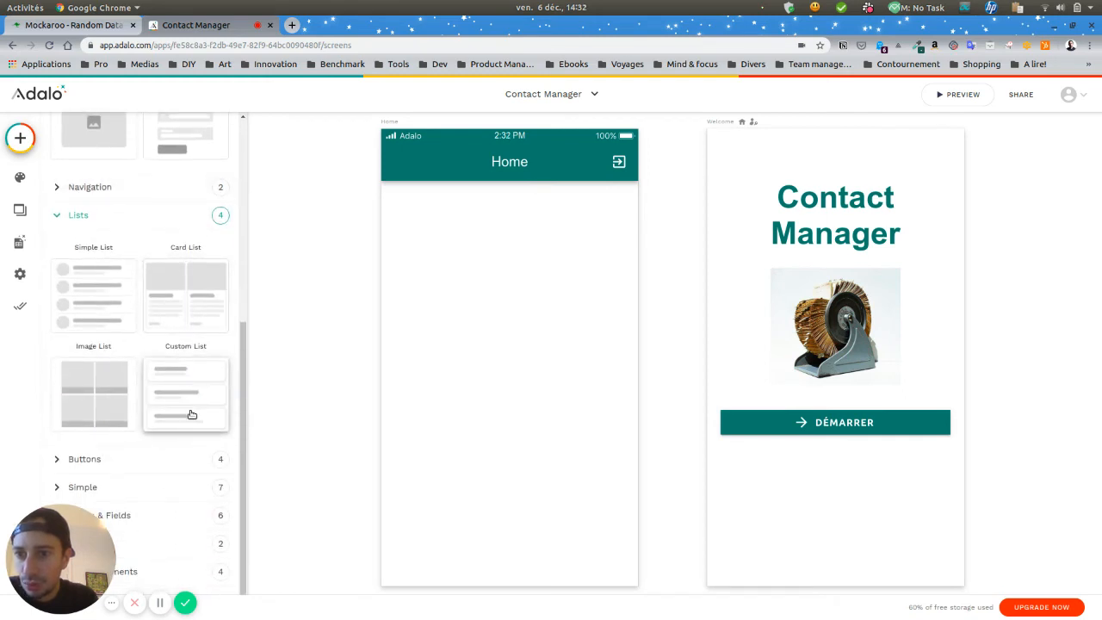
left_click_drag(203, 299, 507, 378)
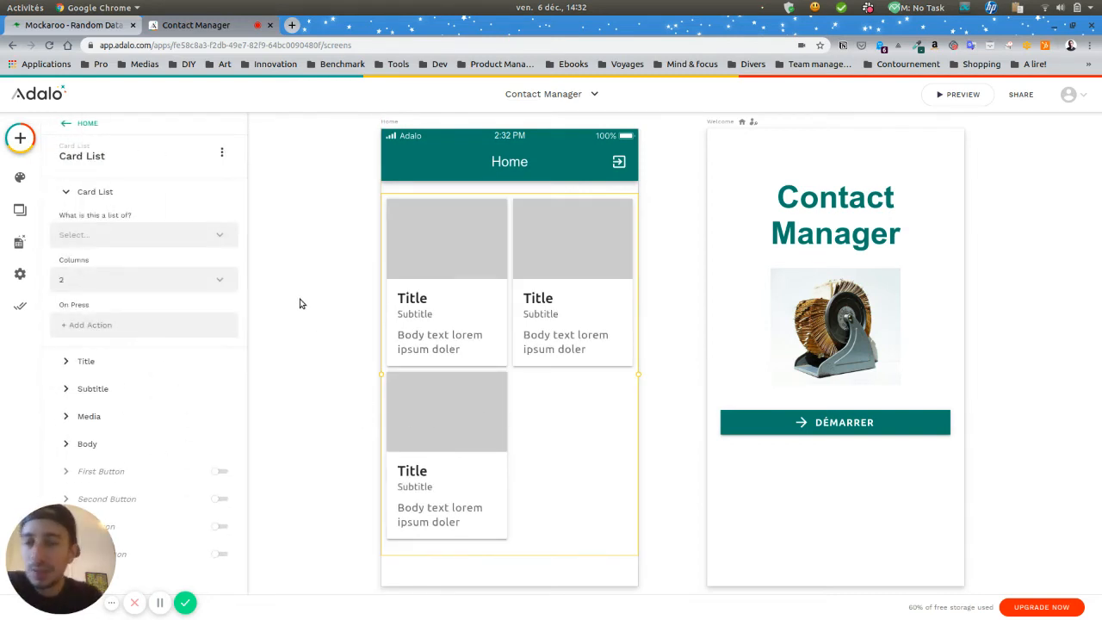
Make the Home screen's card list display the Contacts collection and look through its list settings
left_click(206, 238)
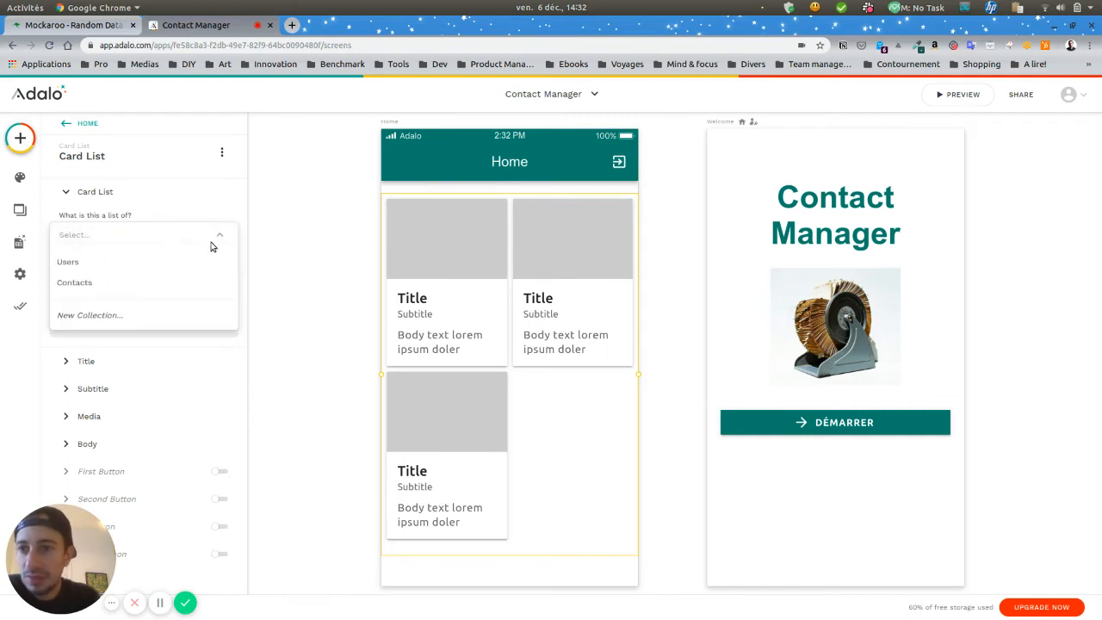
left_click(197, 283)
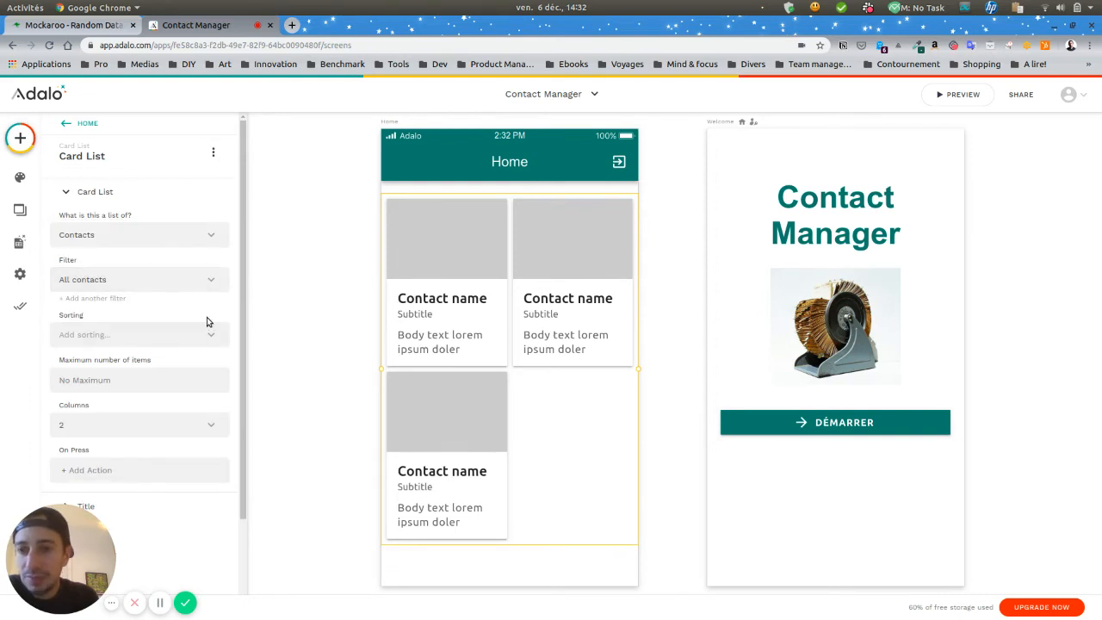
scroll(207, 319, "down", 2)
scroll(198, 322, "down", 1)
scroll(204, 344, "up", 3)
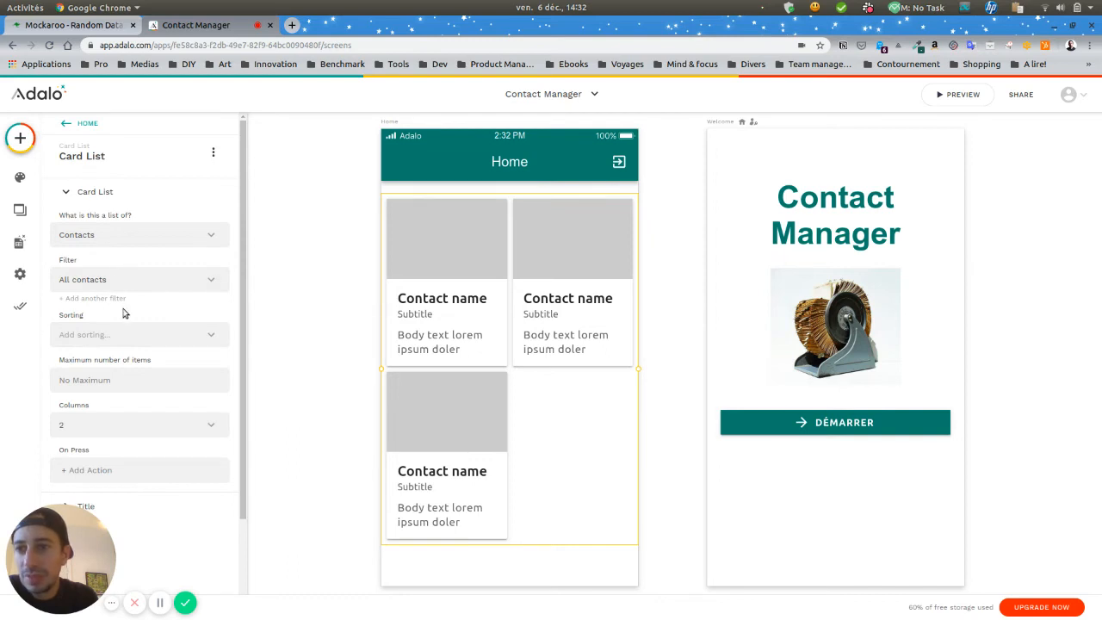
scroll(175, 265, "down", 2)
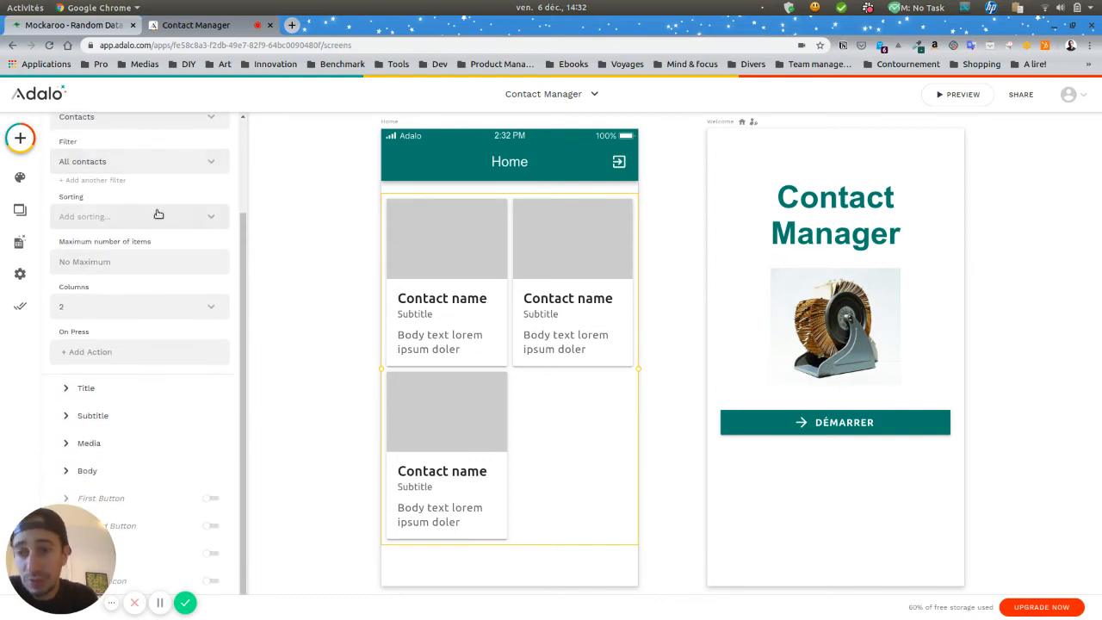
Sort the card list's contacts by Name - A to Z after checking the filter options, and review the column choices
left_click(166, 163)
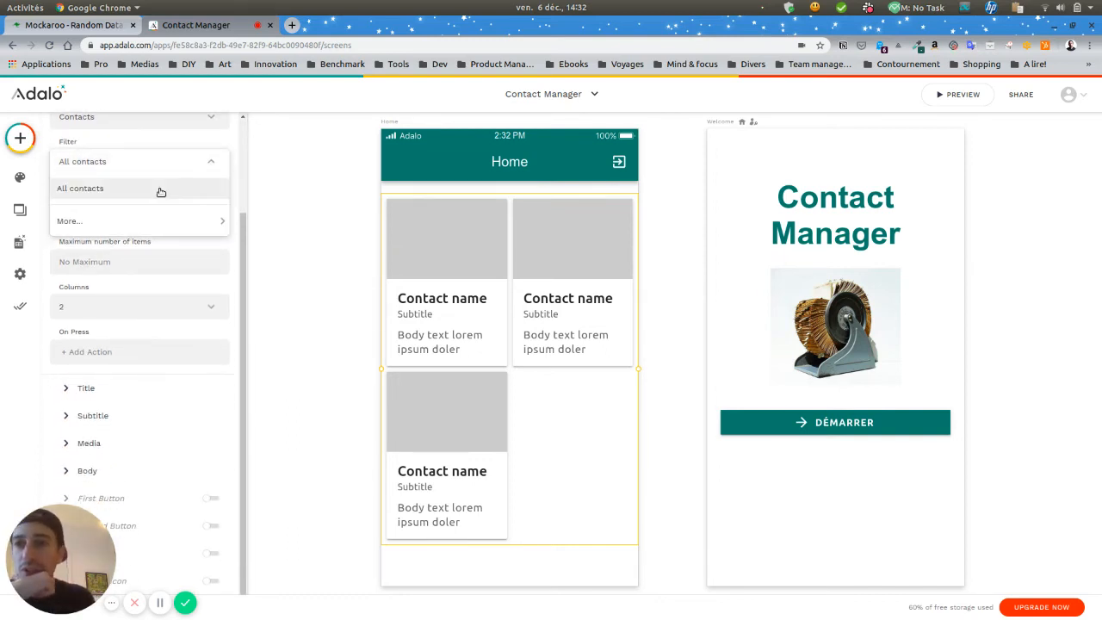
left_click(168, 160)
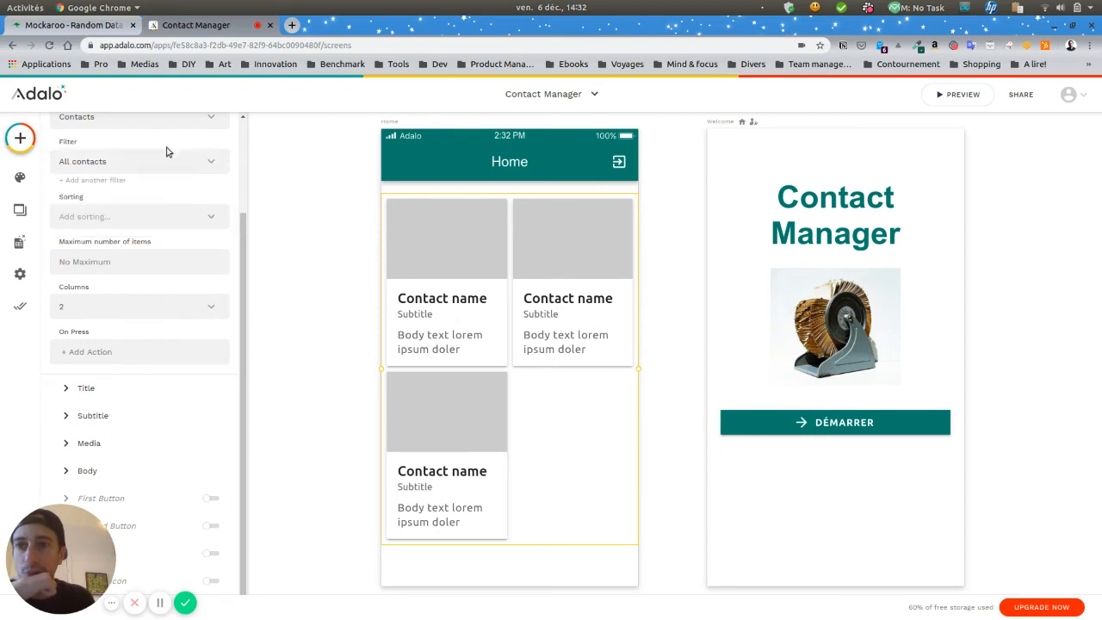
left_click(144, 219)
left_click(134, 278)
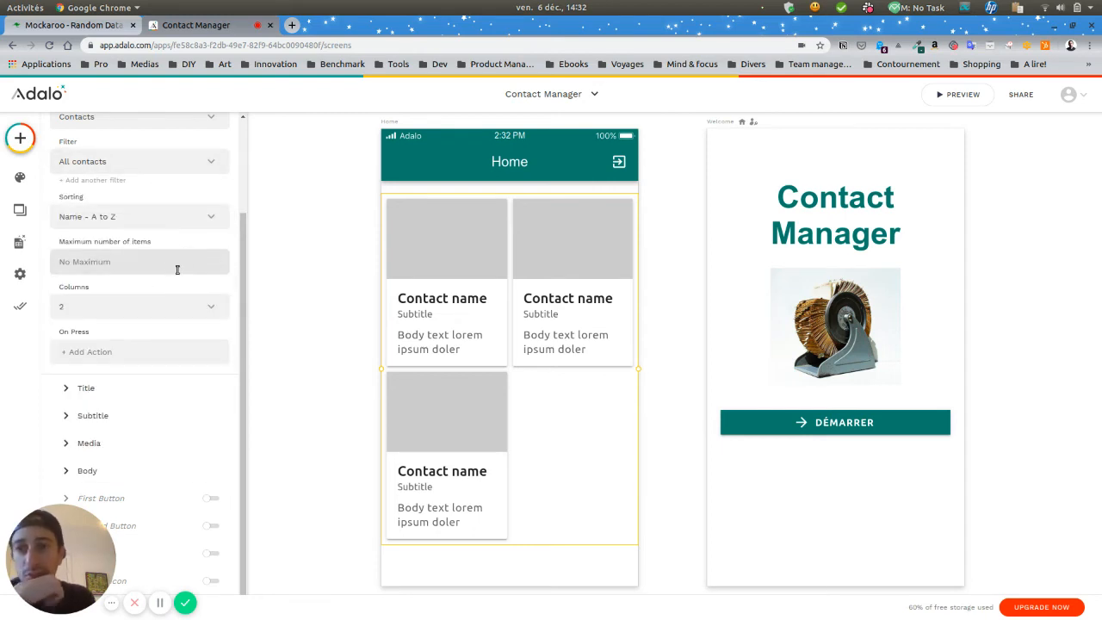
left_click(212, 307)
left_click(210, 301)
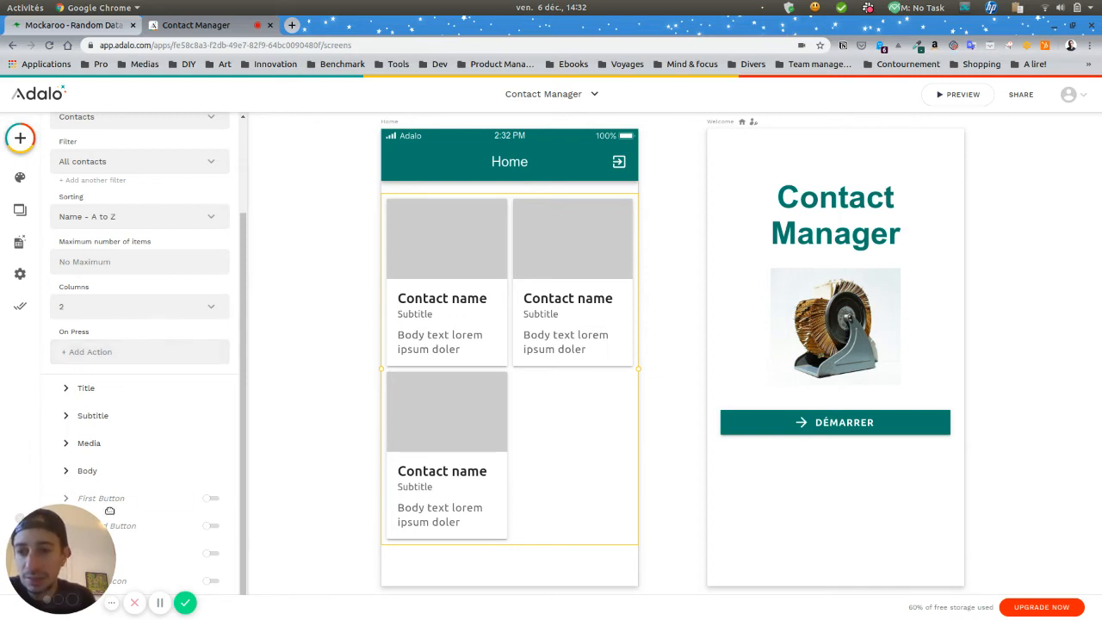
left_click_drag(72, 539, 955, 510)
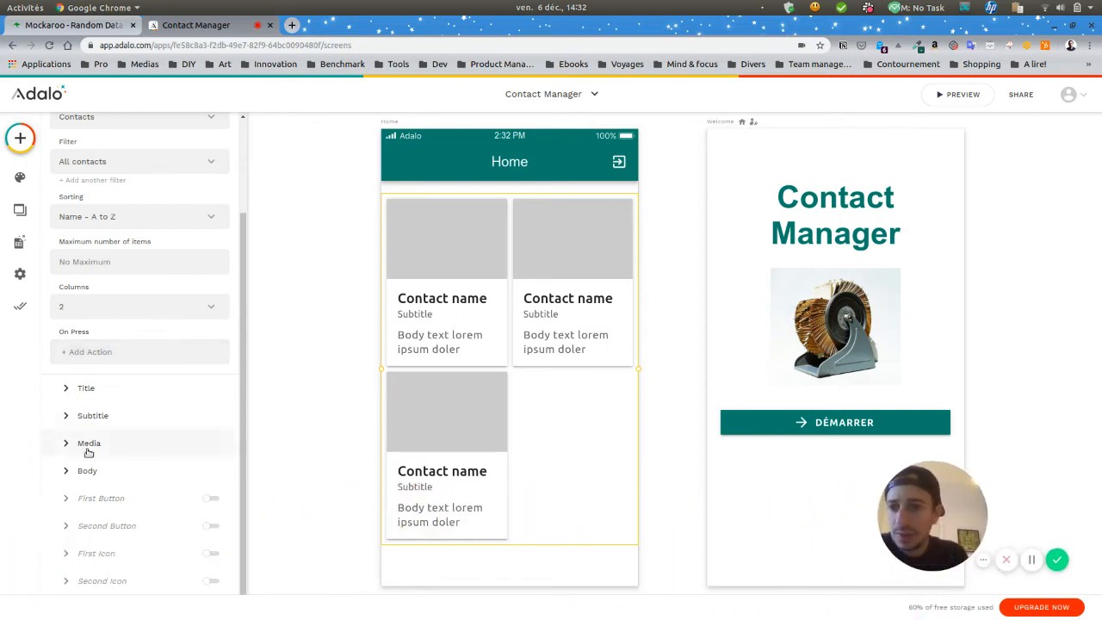
Review the cards' title text and replace the placeholder subtitle with the current contact's Email field
left_click(133, 389)
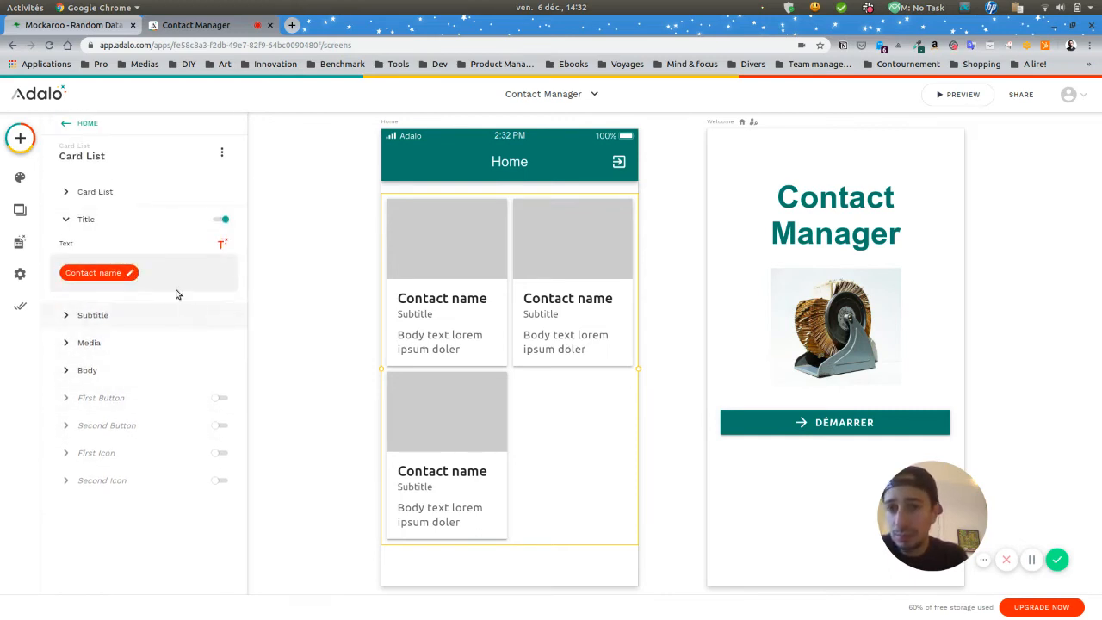
left_click(128, 316)
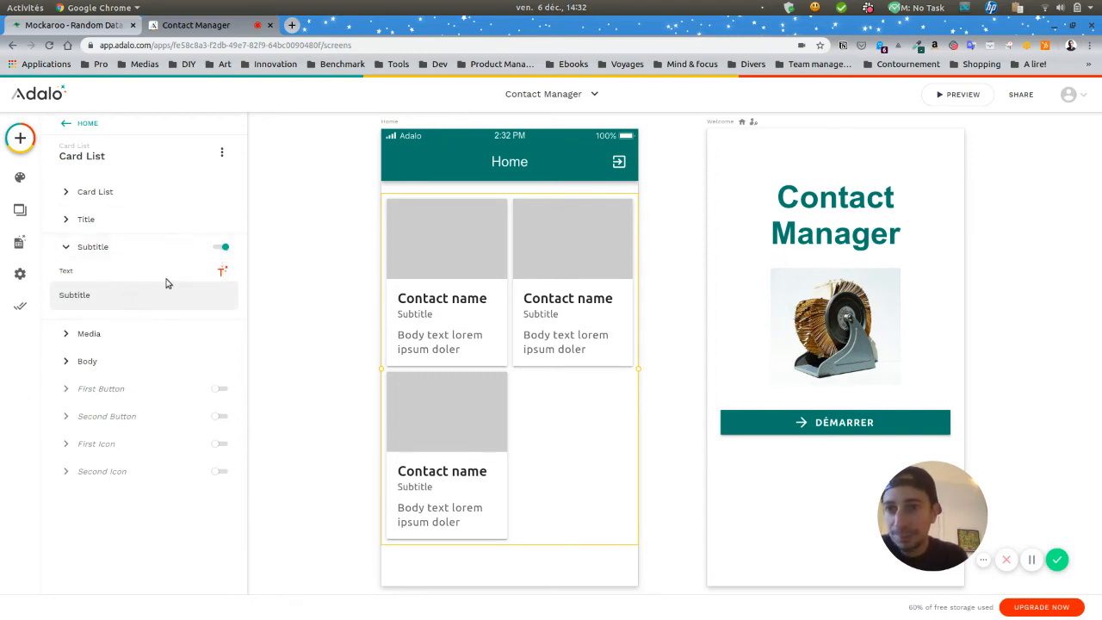
left_click(222, 272)
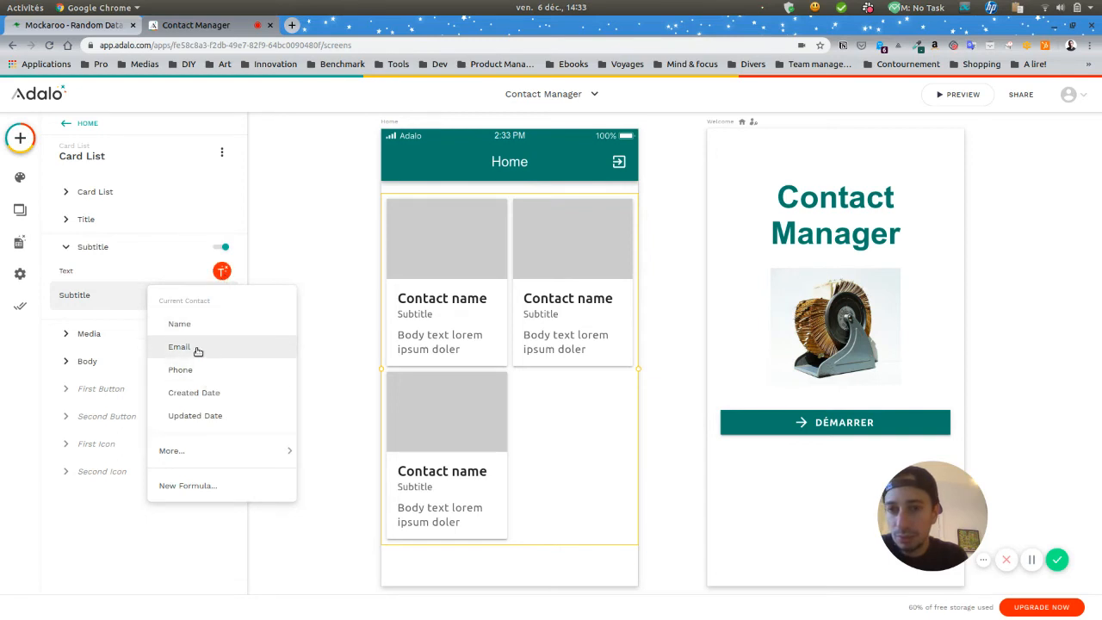
left_click(197, 348)
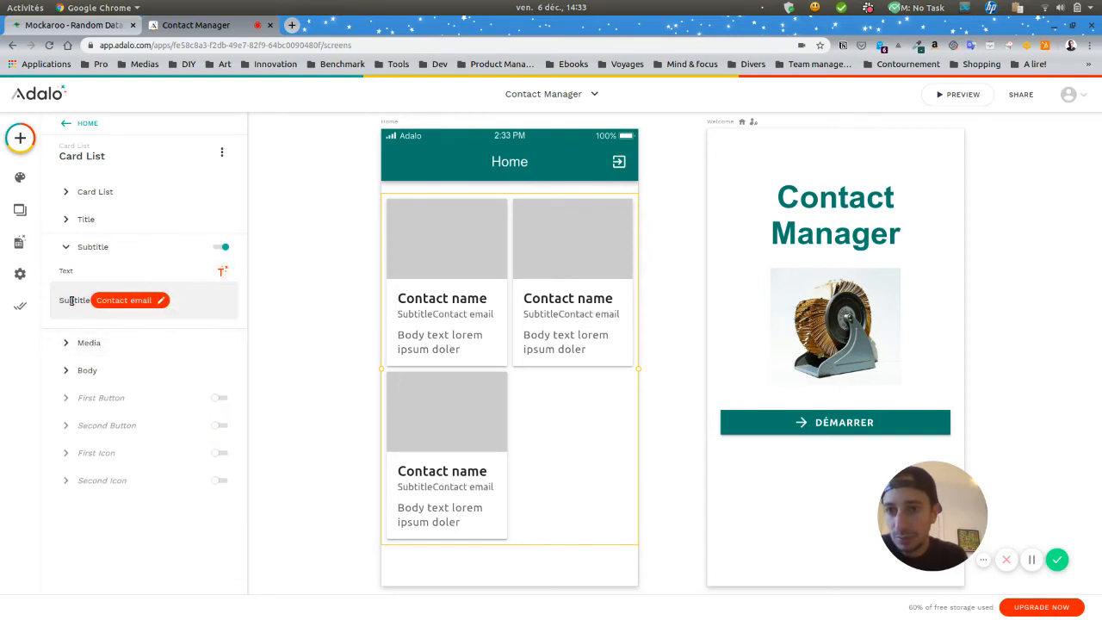
double_click(72, 300)
key("BackSpace")
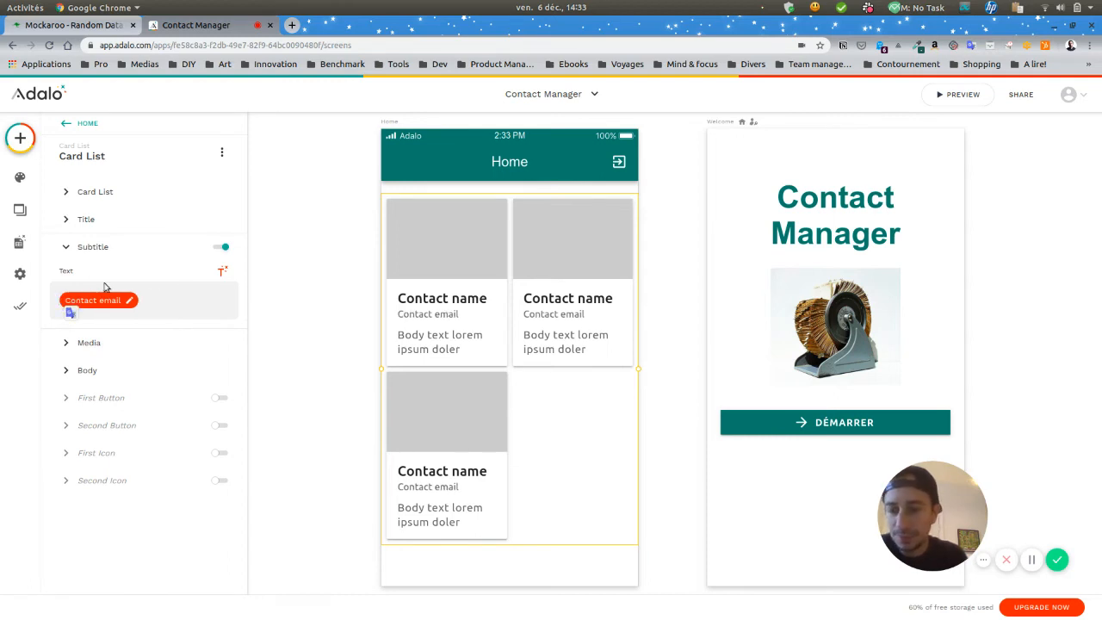
Disable the Media and Body elements on the Home screen's contact cards
left_click(148, 345)
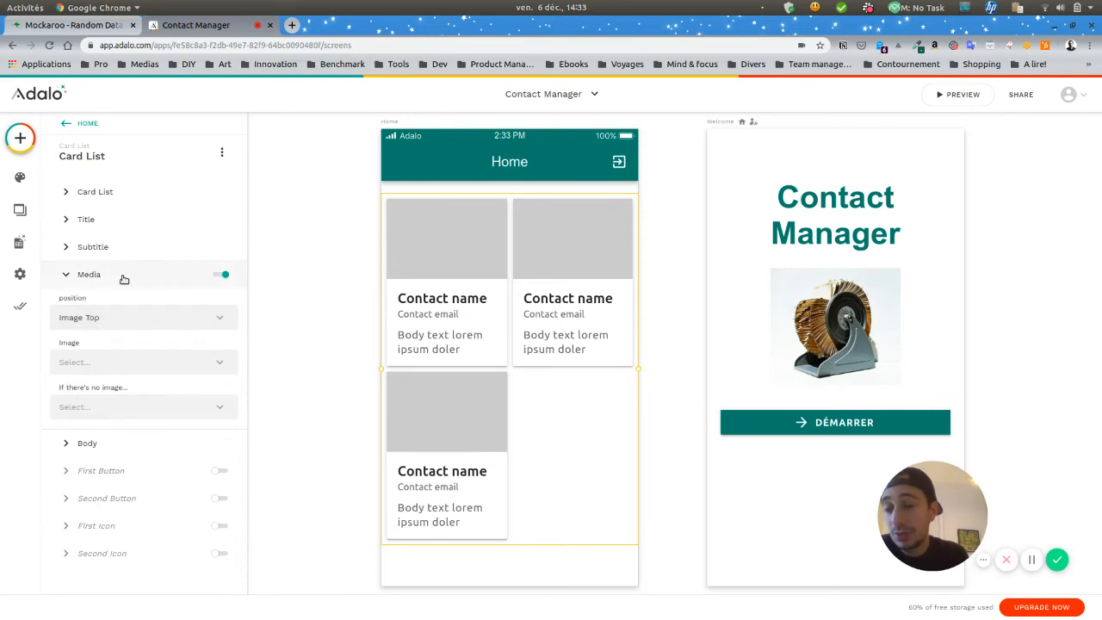
left_click(223, 274)
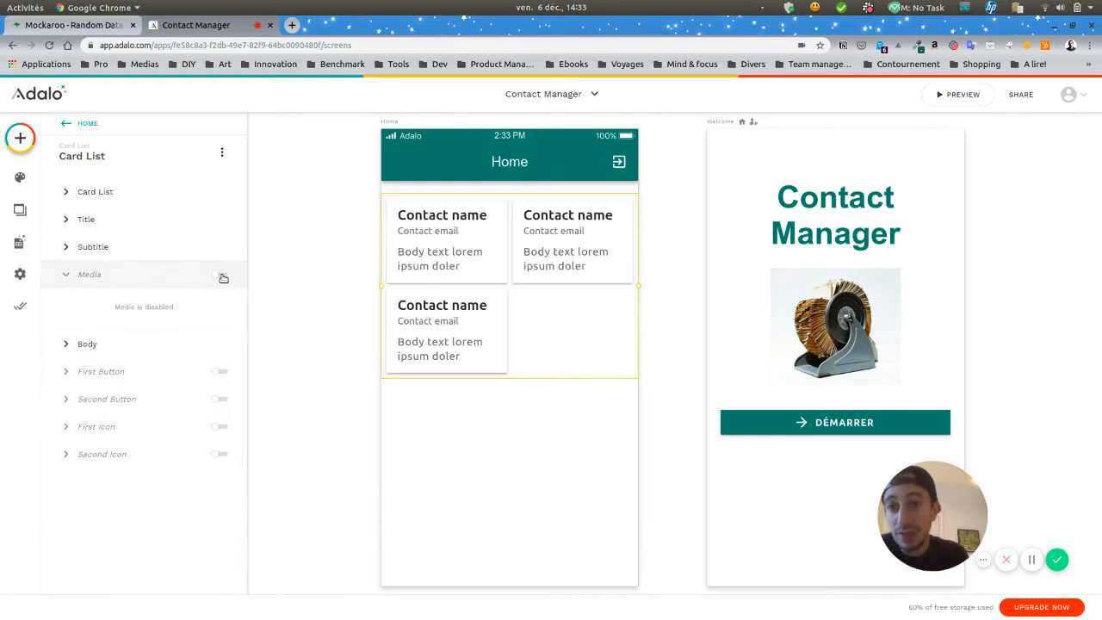
left_click(110, 277)
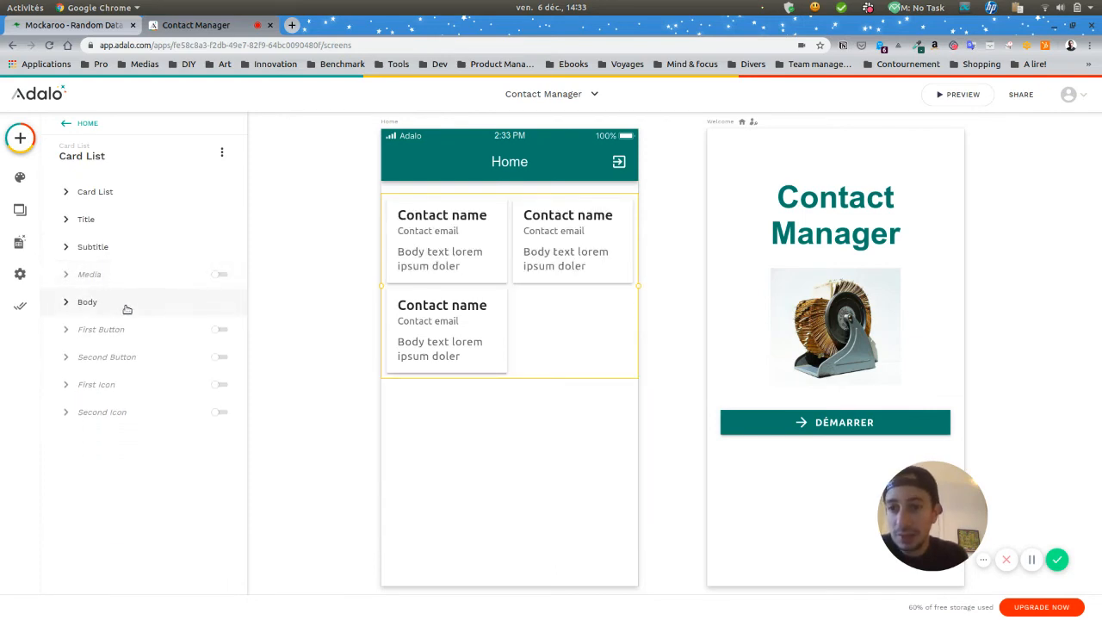
left_click(125, 307)
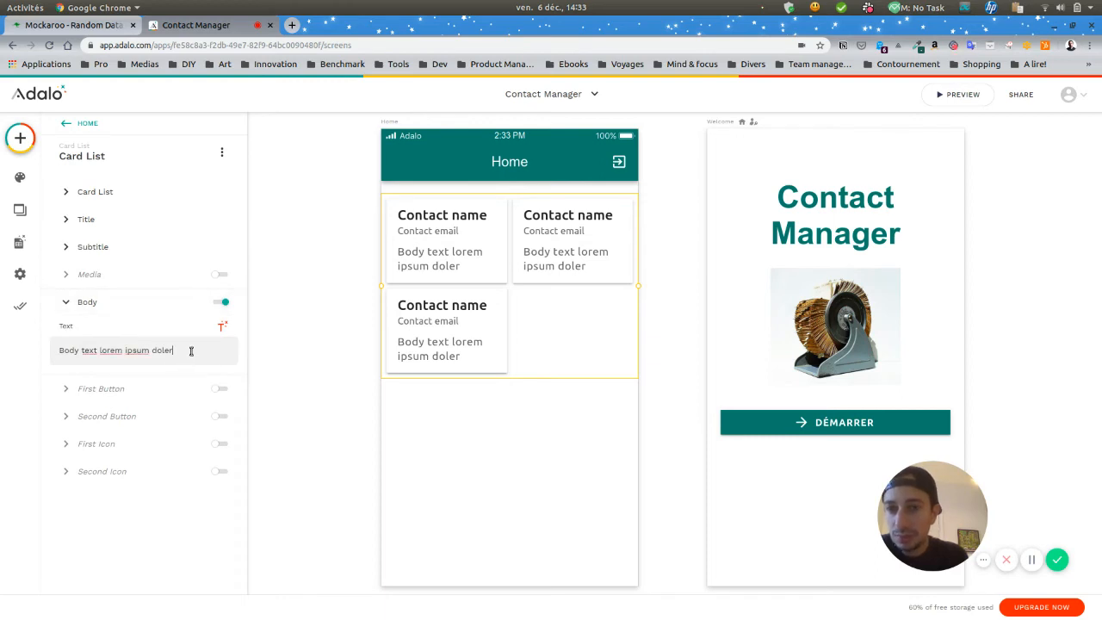
triple_click(191, 350)
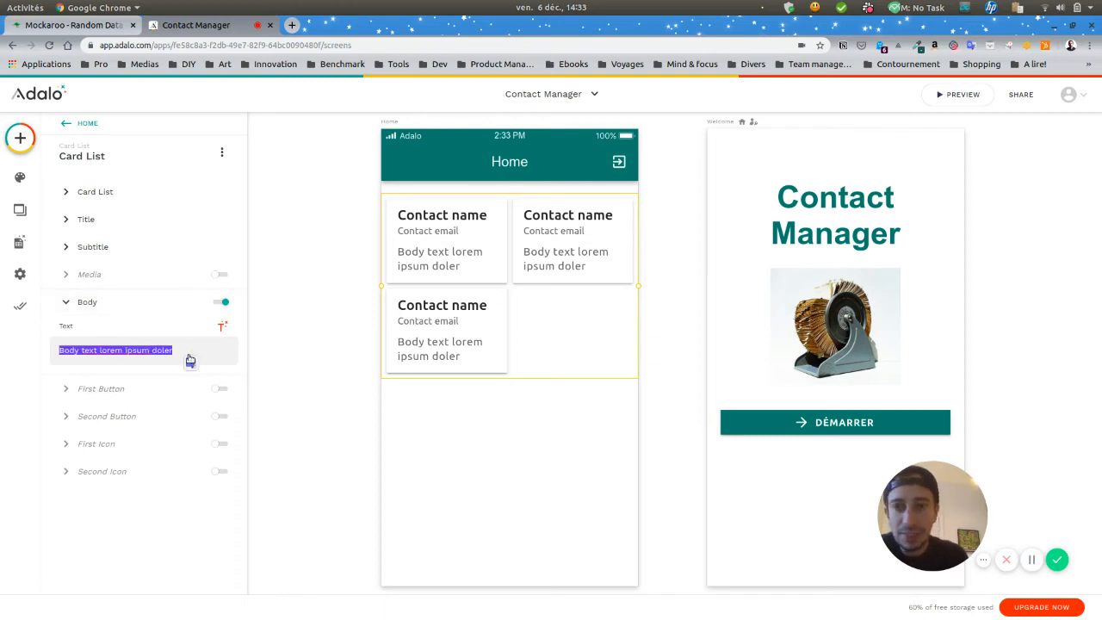
left_click(221, 302)
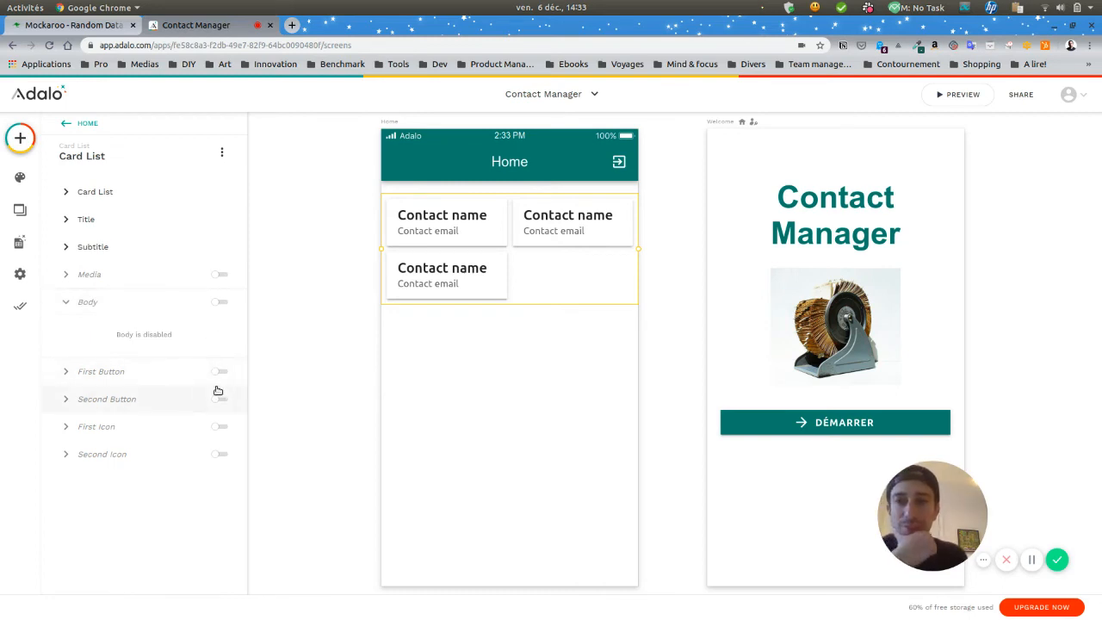
Preview the app, follow the Démarrer button to the Home screen, browse the contact cards and test the app bar's icon
left_click(961, 94)
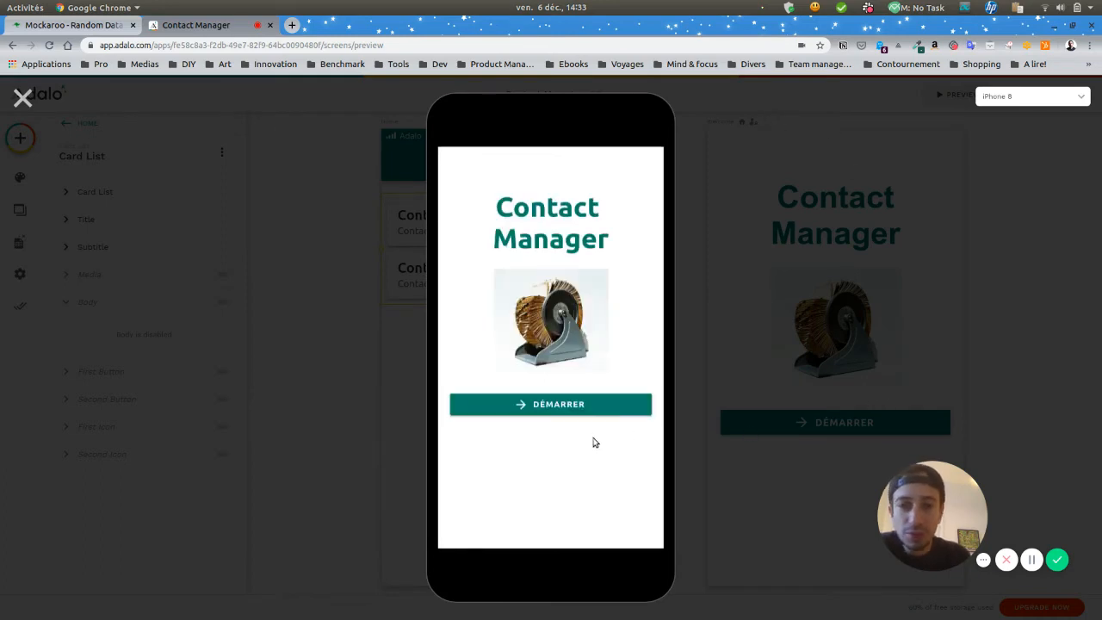
left_click(569, 412)
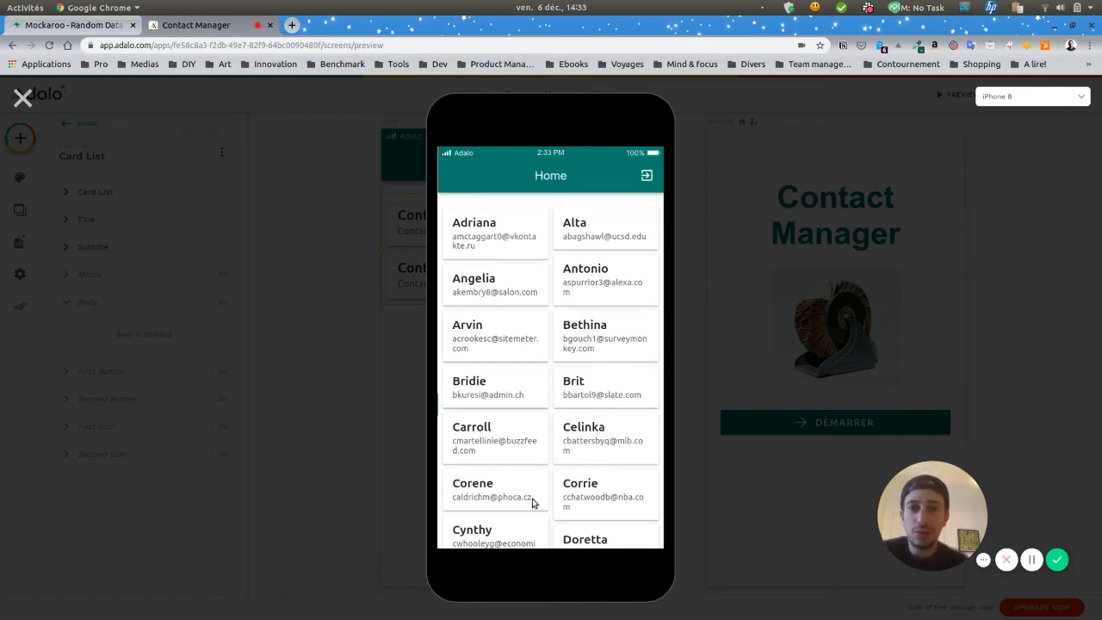
scroll(527, 299, "down", 3)
scroll(615, 352, "up", 3)
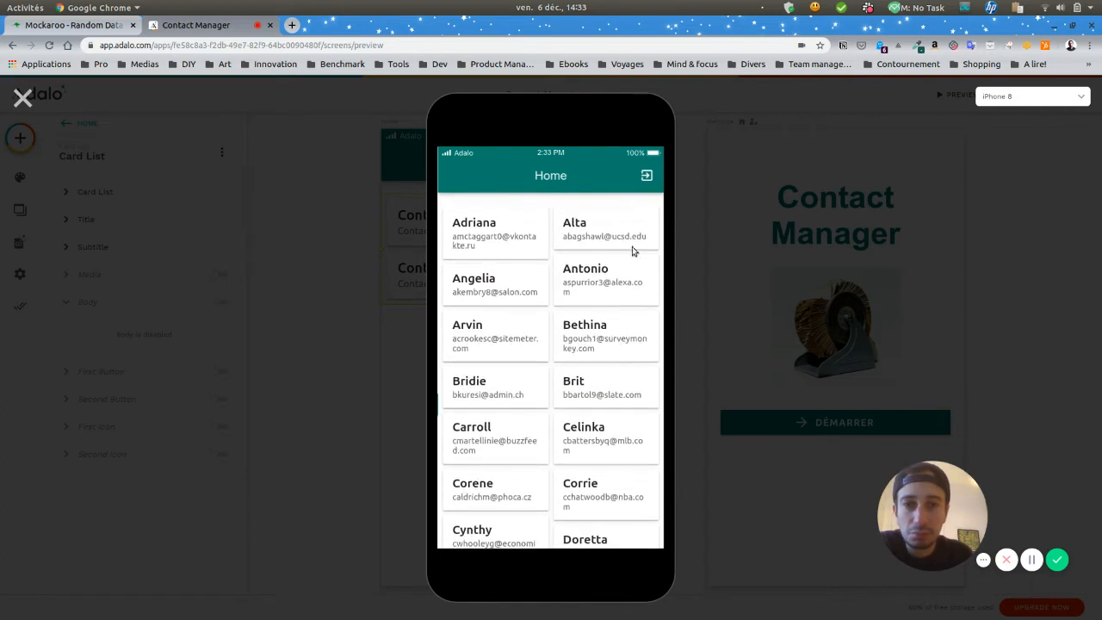
left_click(648, 176)
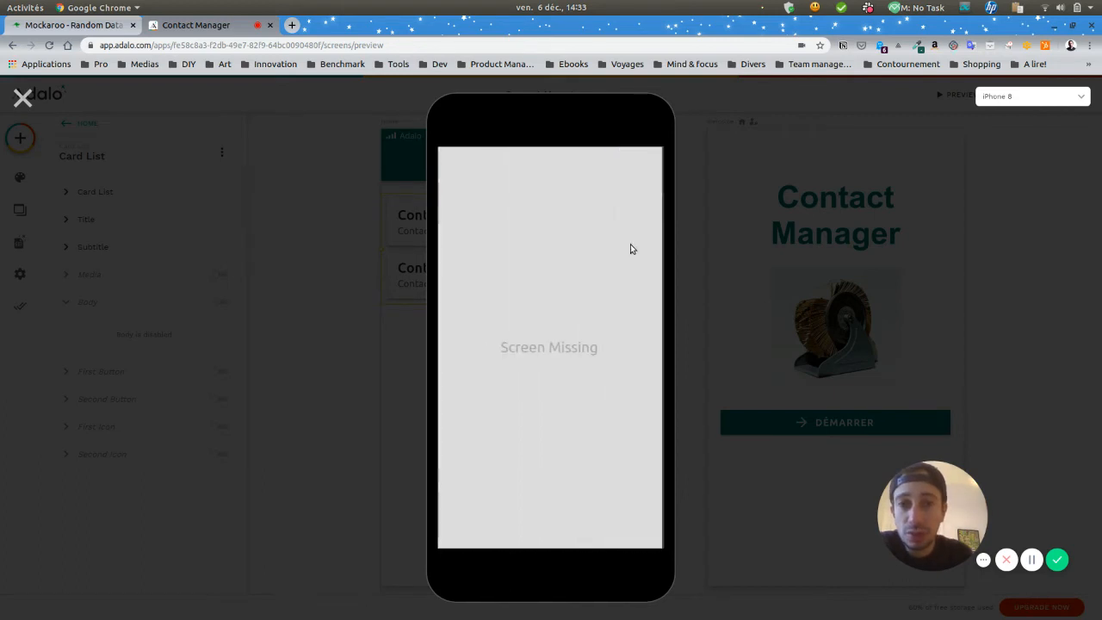
left_click(22, 97)
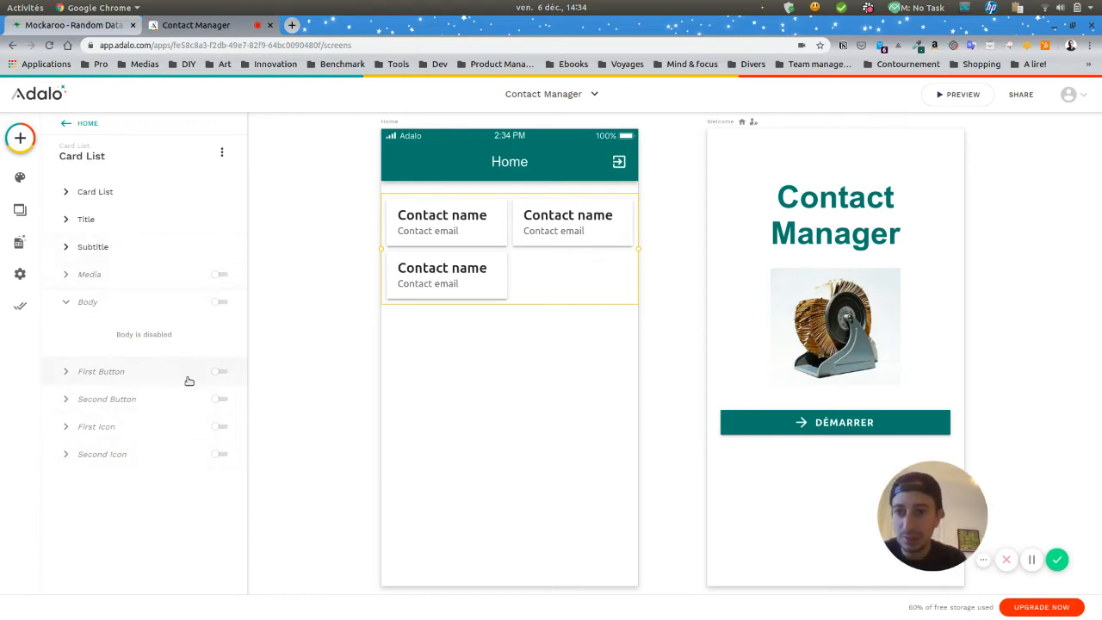
Enable the first button on the contact cards and label it Effacer
left_click(84, 305)
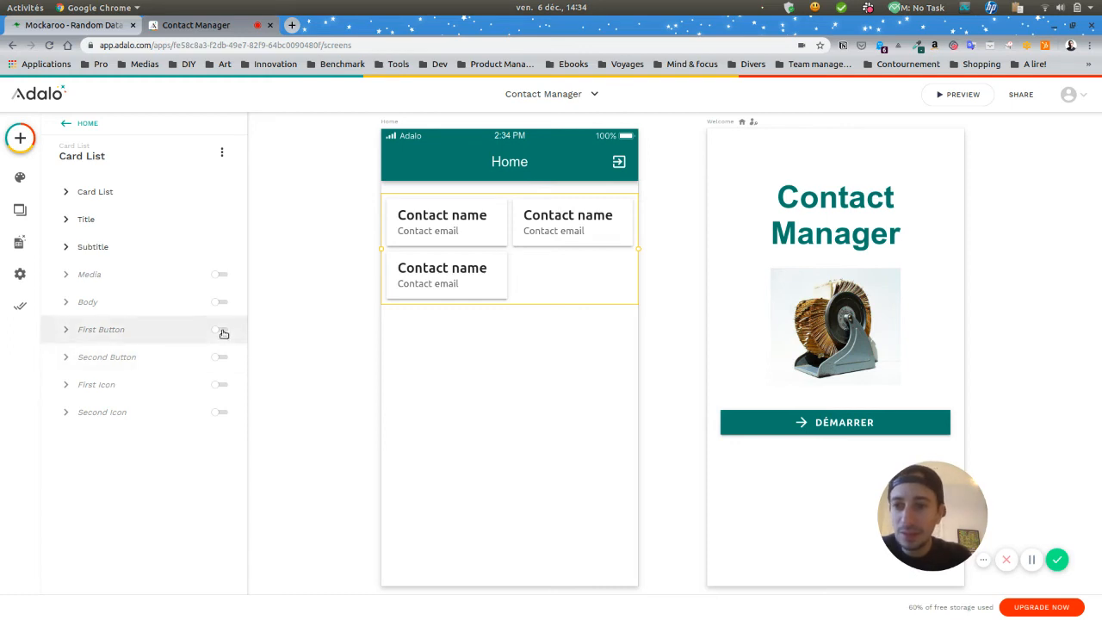
left_click(223, 330)
triple_click(108, 376)
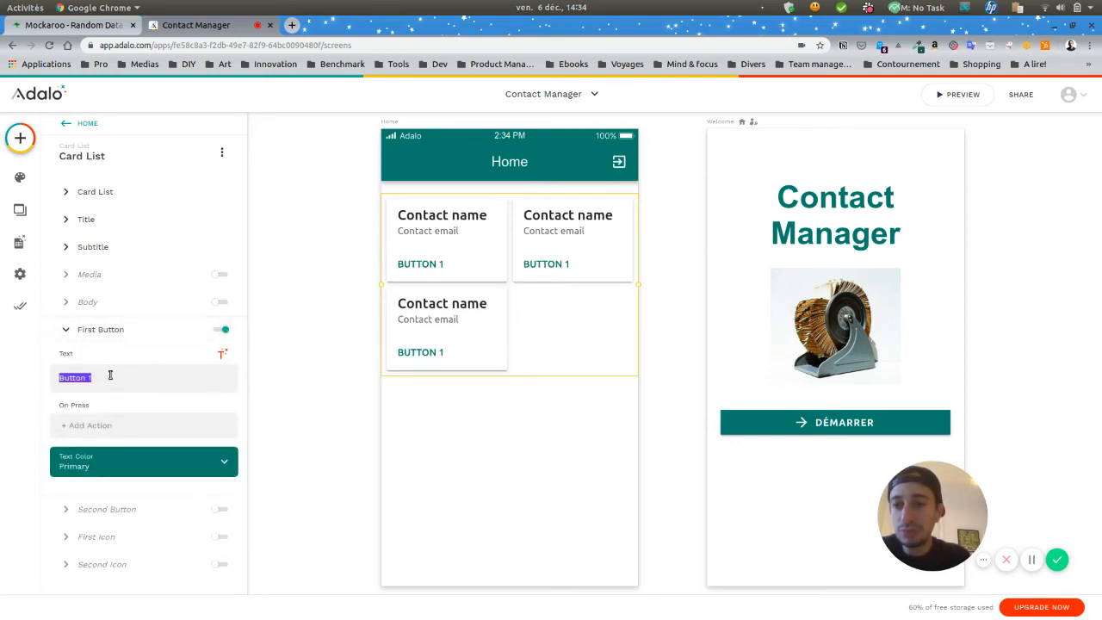
type("Effacer")
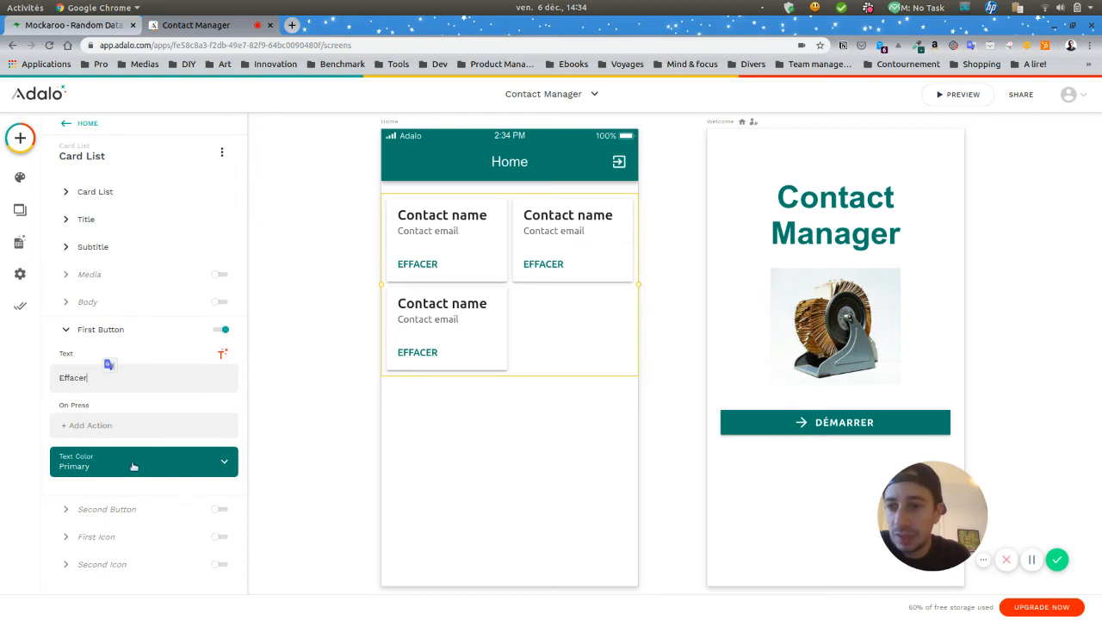
Give the Effacer button a Delete Record database action that targets the Current Contact
left_click(110, 426)
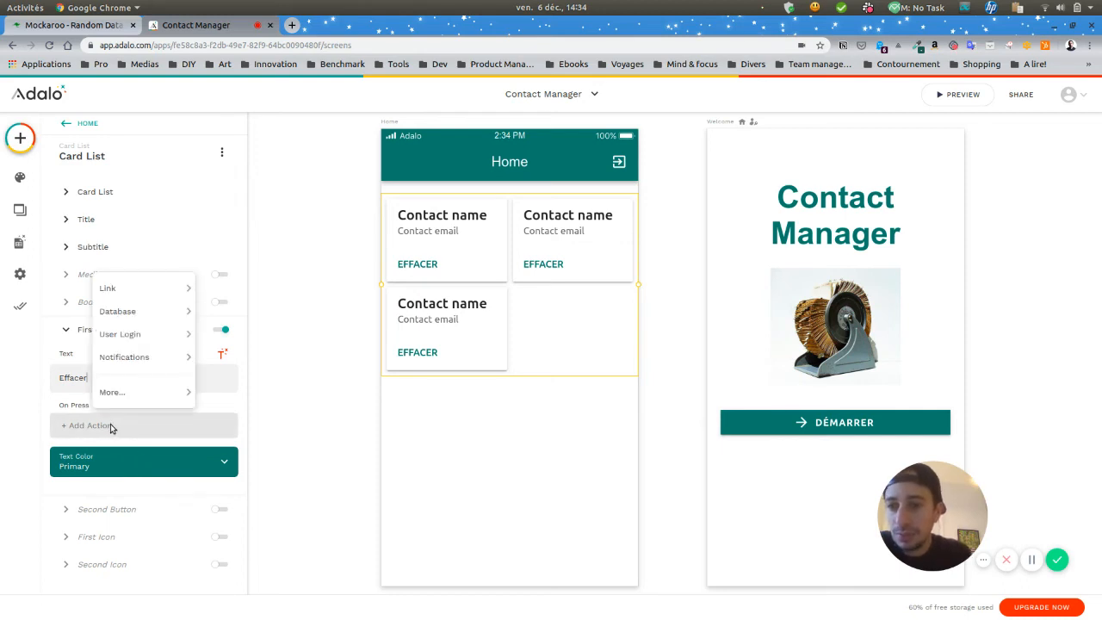
mouse_move(133, 296)
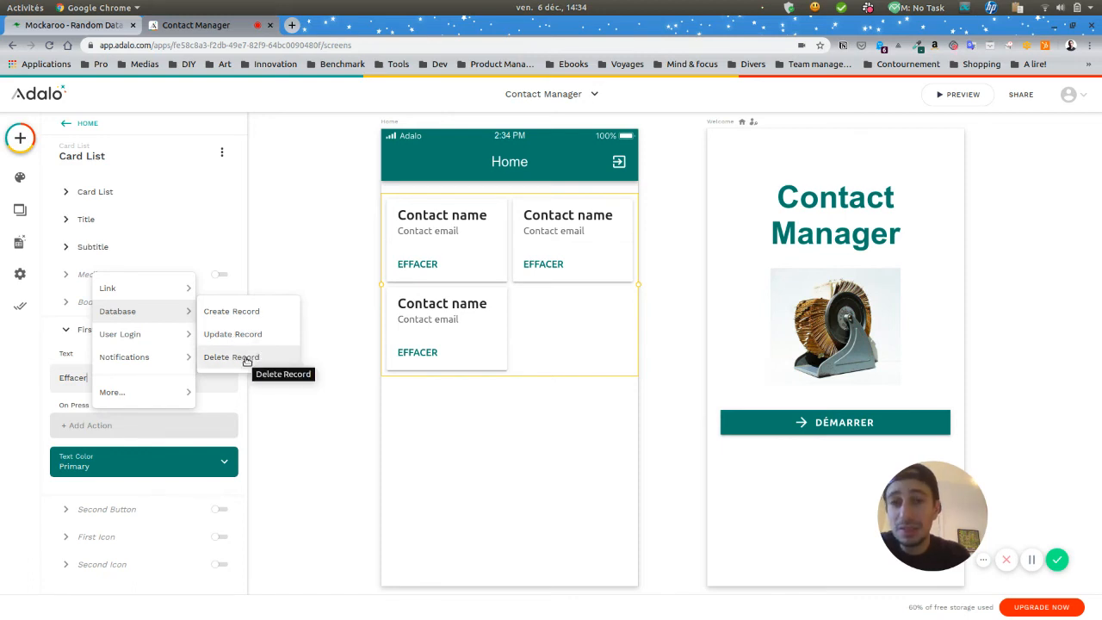
left_click(243, 362)
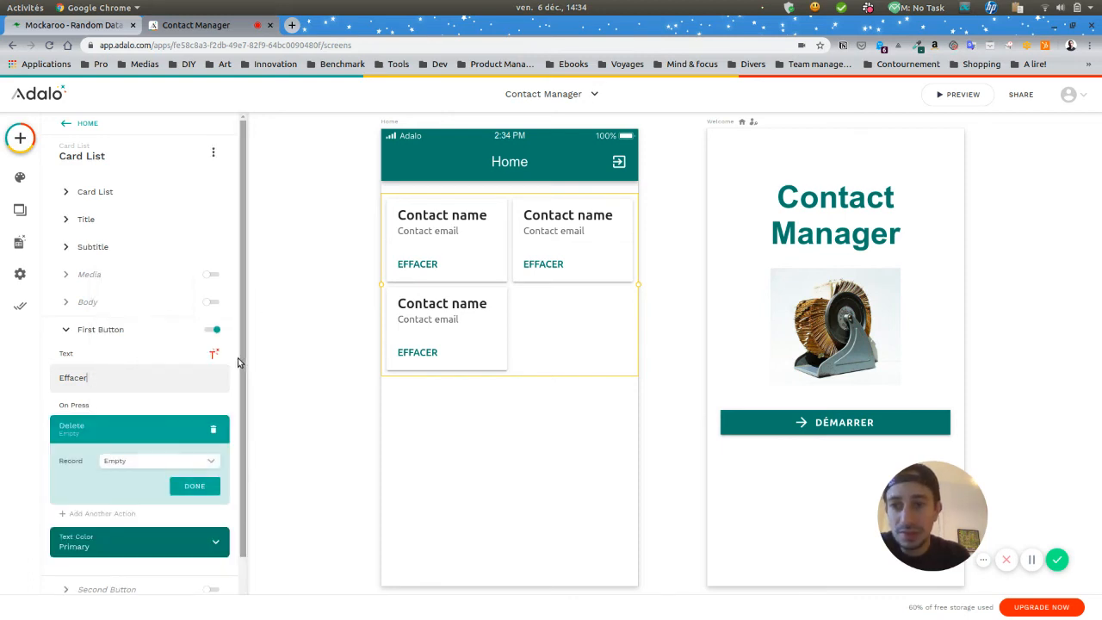
left_click(172, 462)
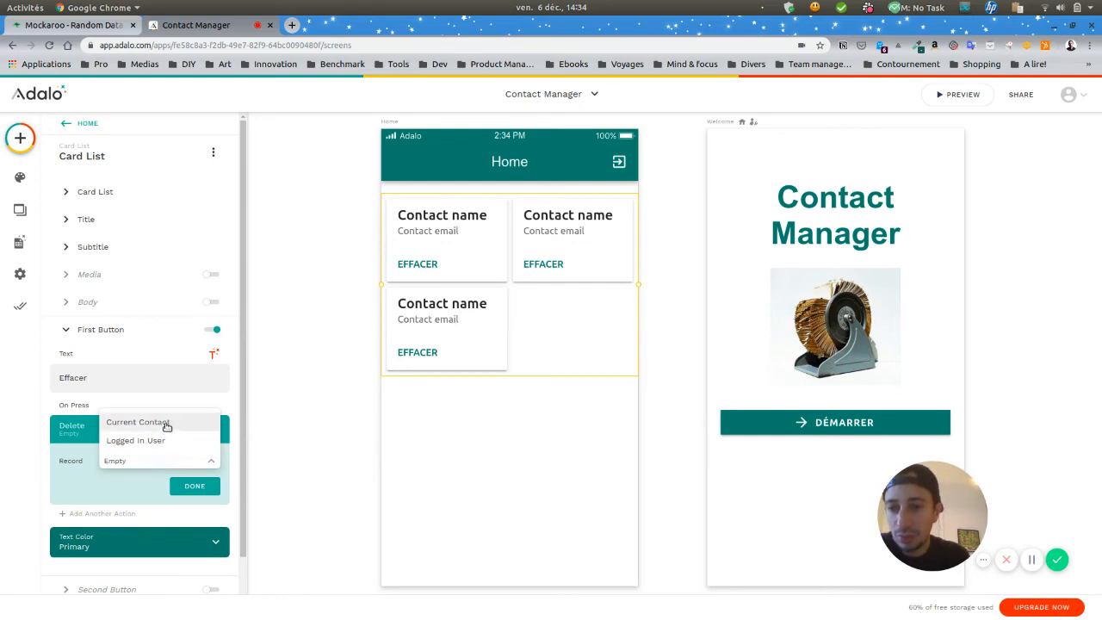
left_click(167, 424)
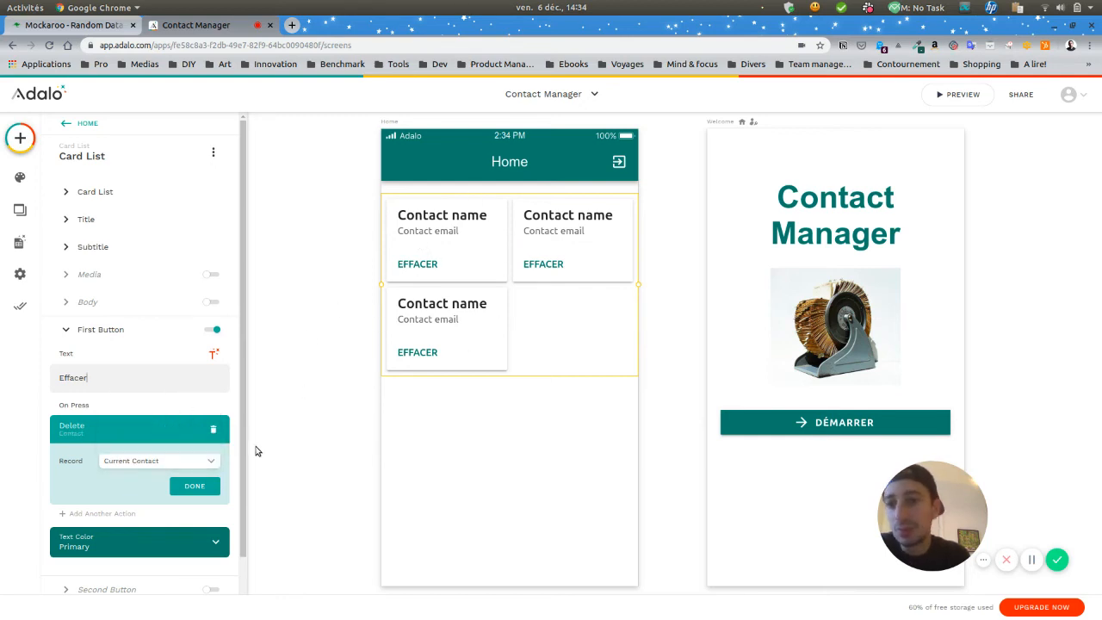
left_click(194, 485)
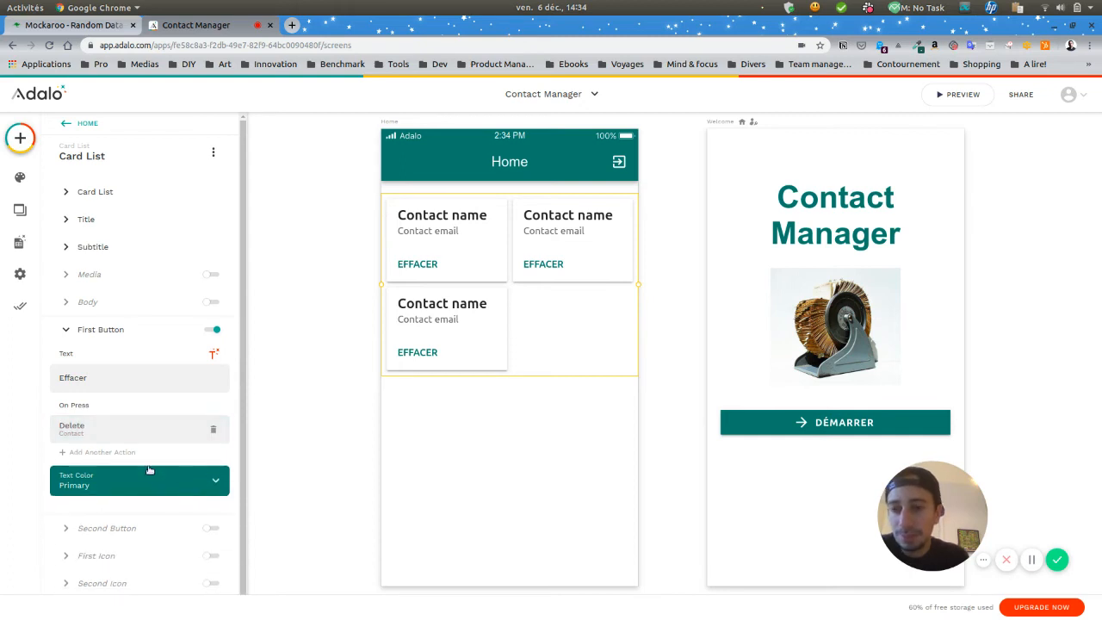
left_click(113, 451)
mouse_move(143, 394)
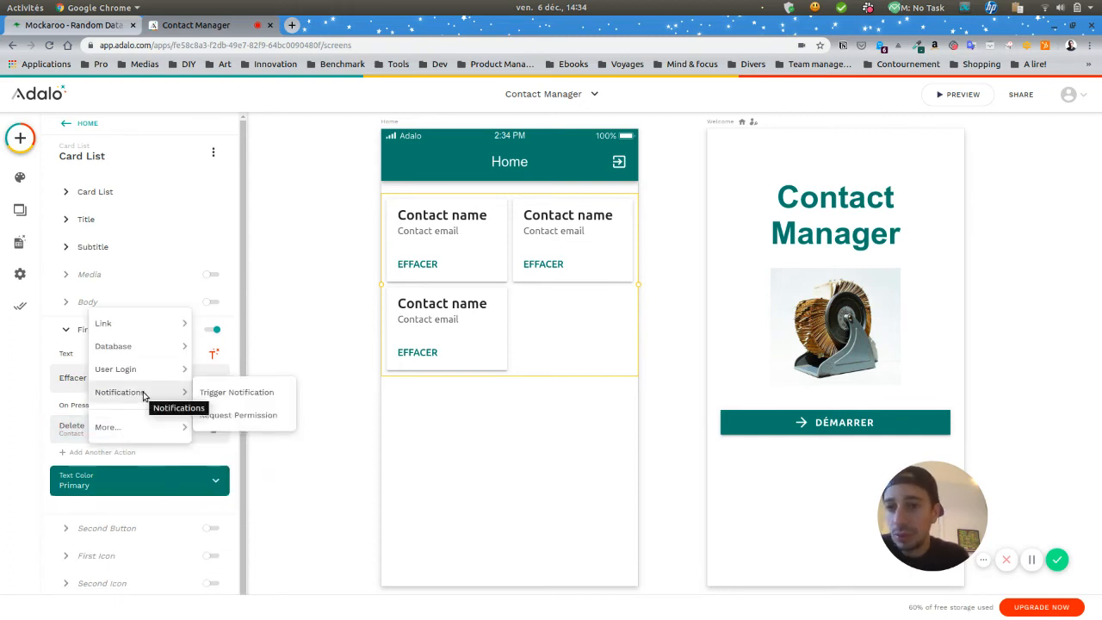
mouse_move(154, 352)
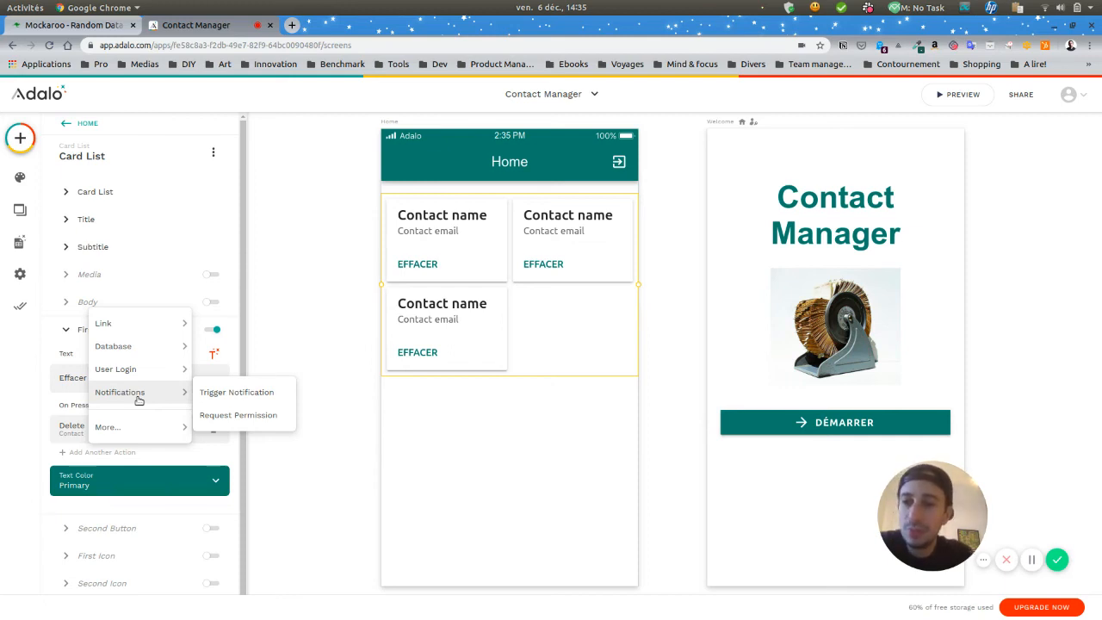
mouse_move(129, 428)
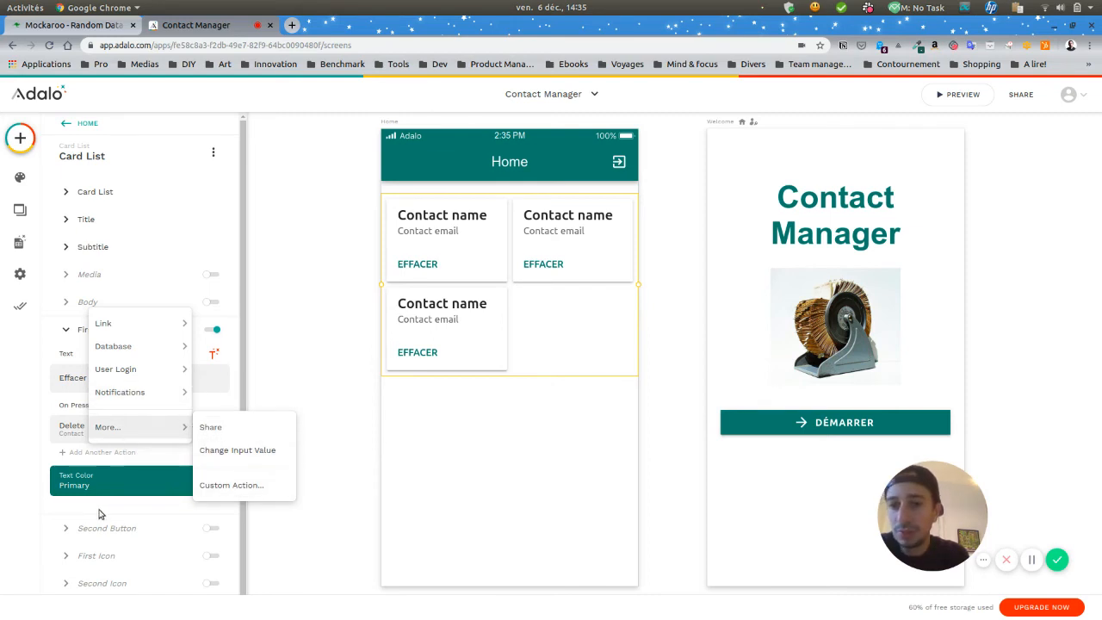
left_click(31, 448)
Enable the first icon on the Home screen's contact cards
scroll(185, 421, "down", 2)
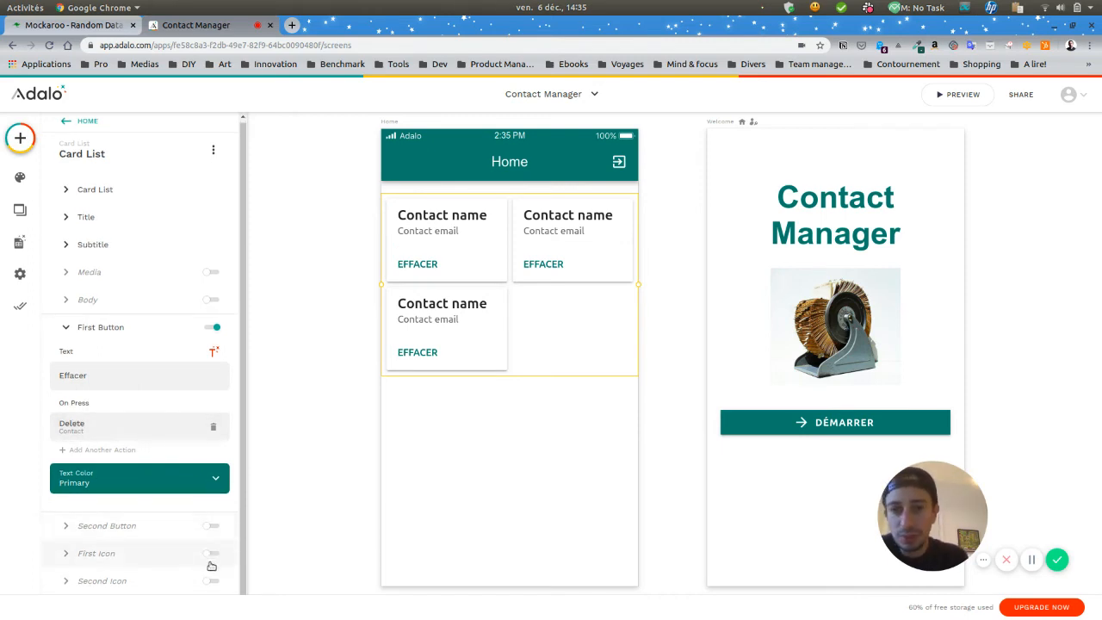
left_click(213, 555)
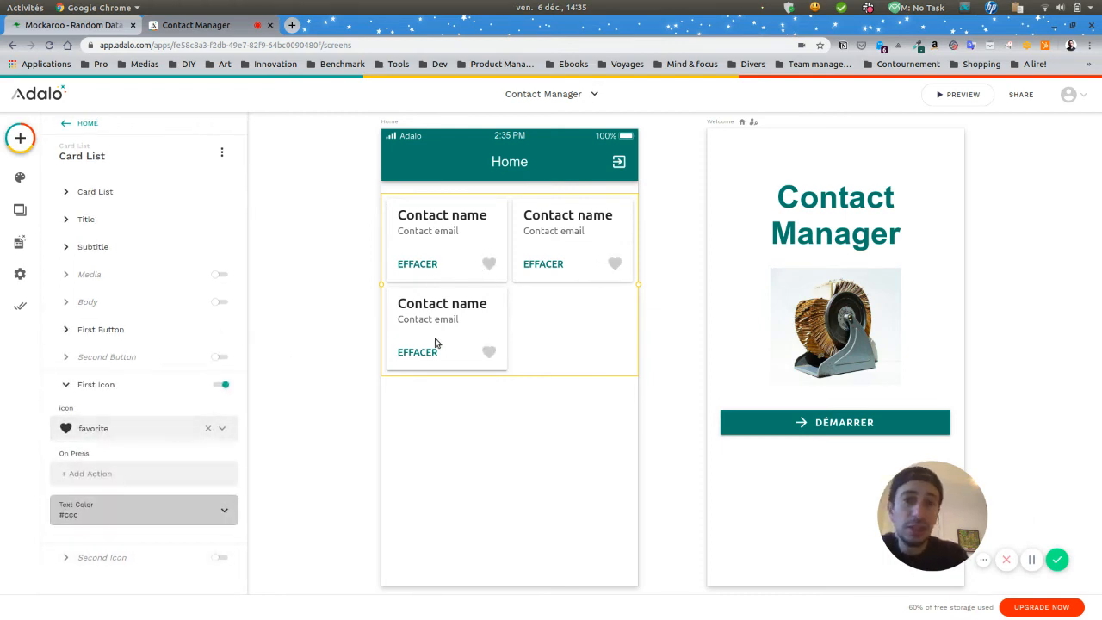
Change the first icon on the contact cards to phone_forwarded
left_click(222, 385)
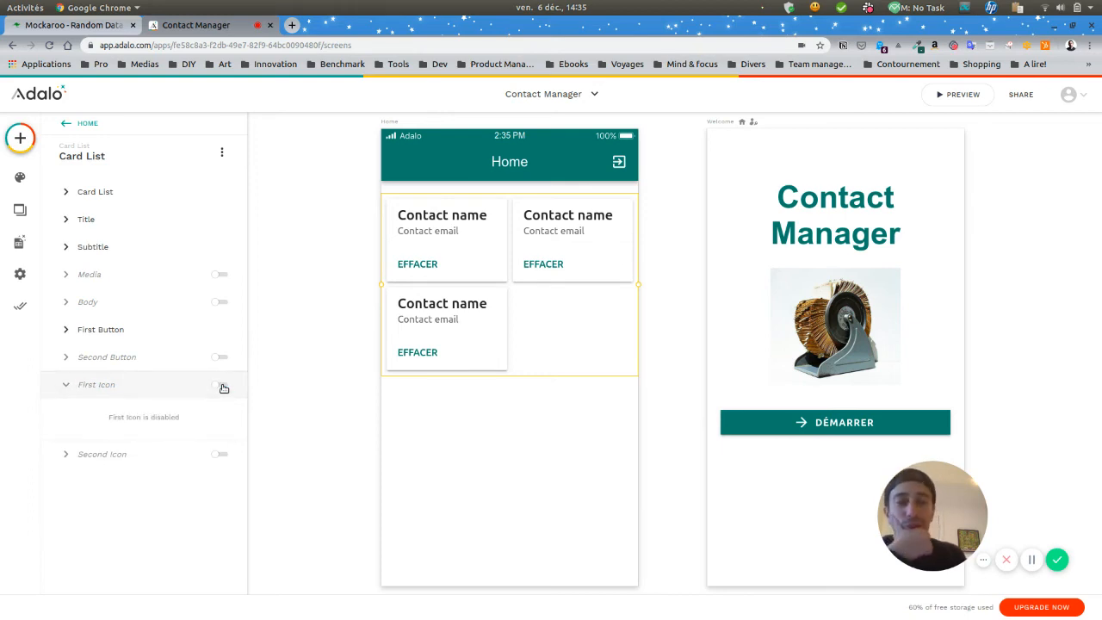
left_click(223, 385)
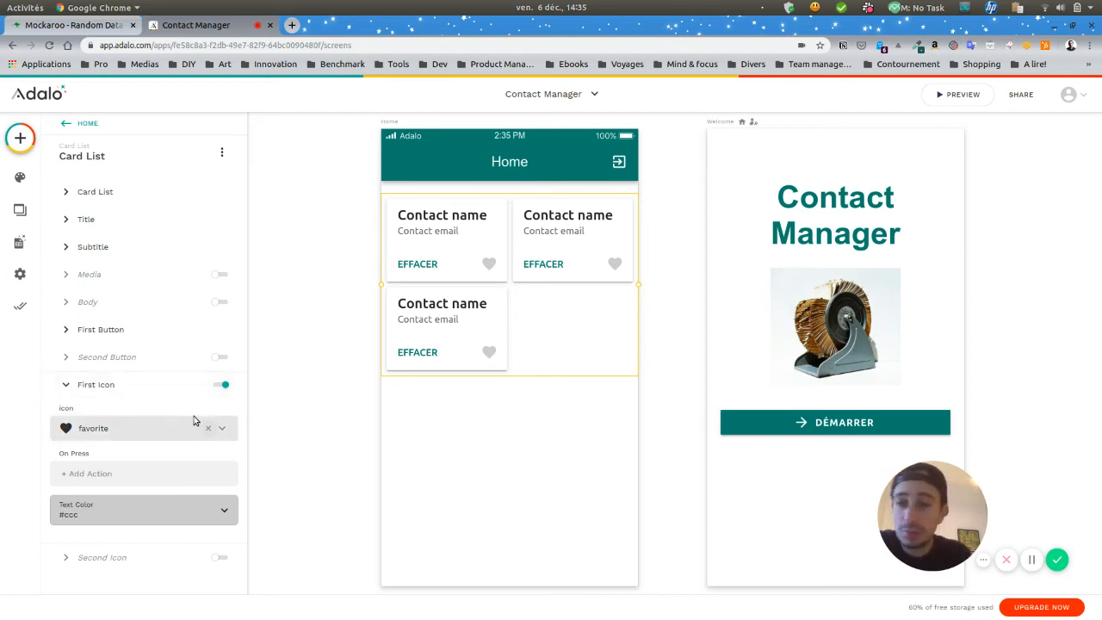
left_click(223, 430)
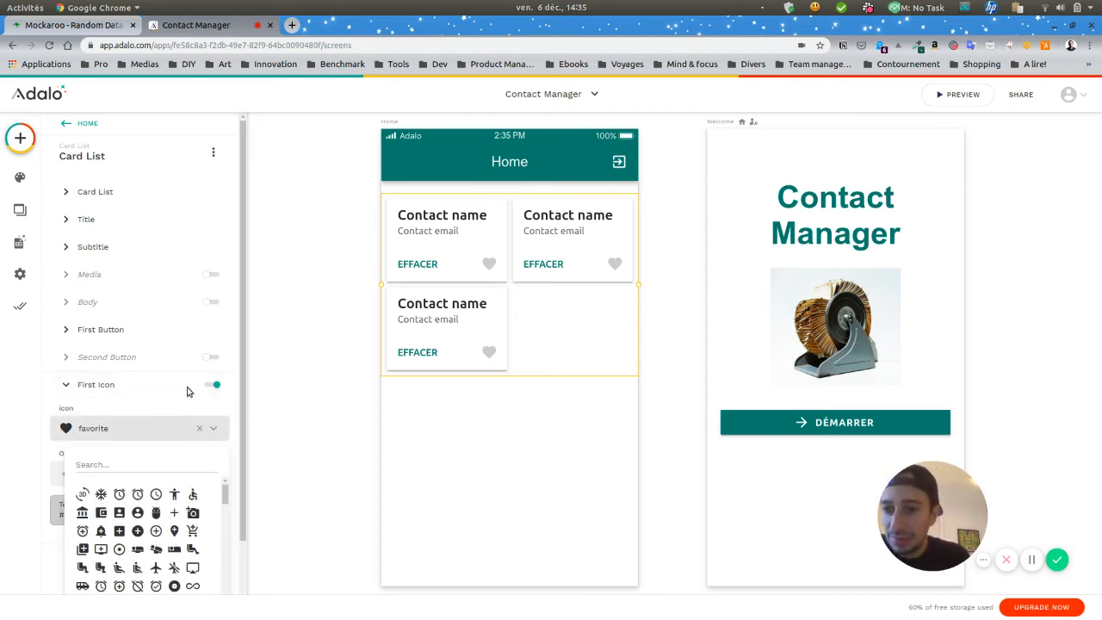
type("phone")
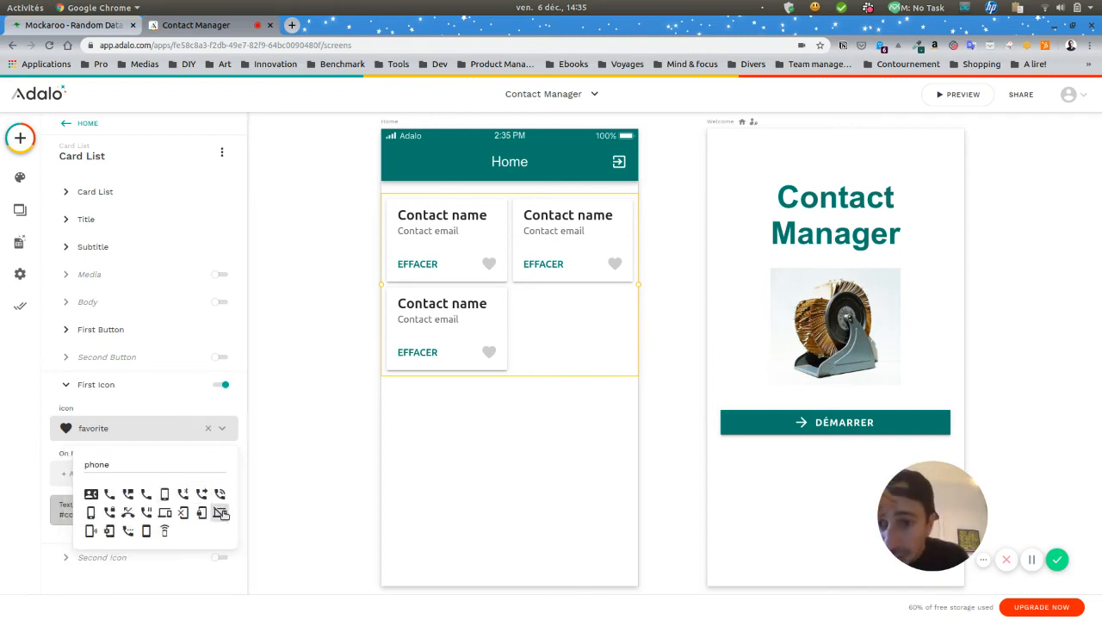
left_click(202, 493)
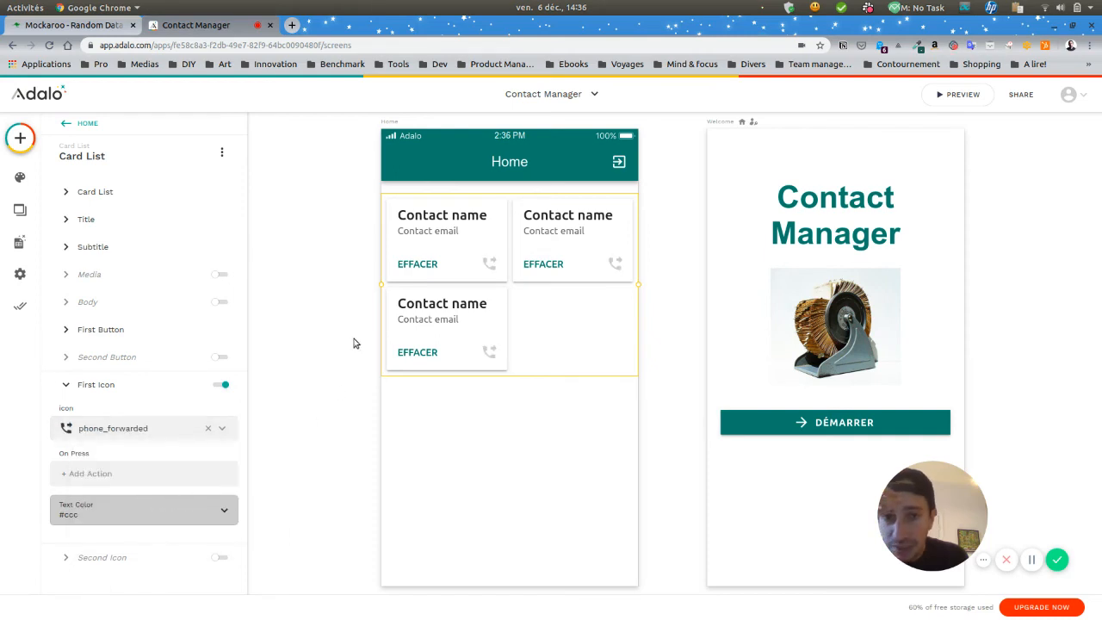
left_click(139, 487)
mouse_move(162, 363)
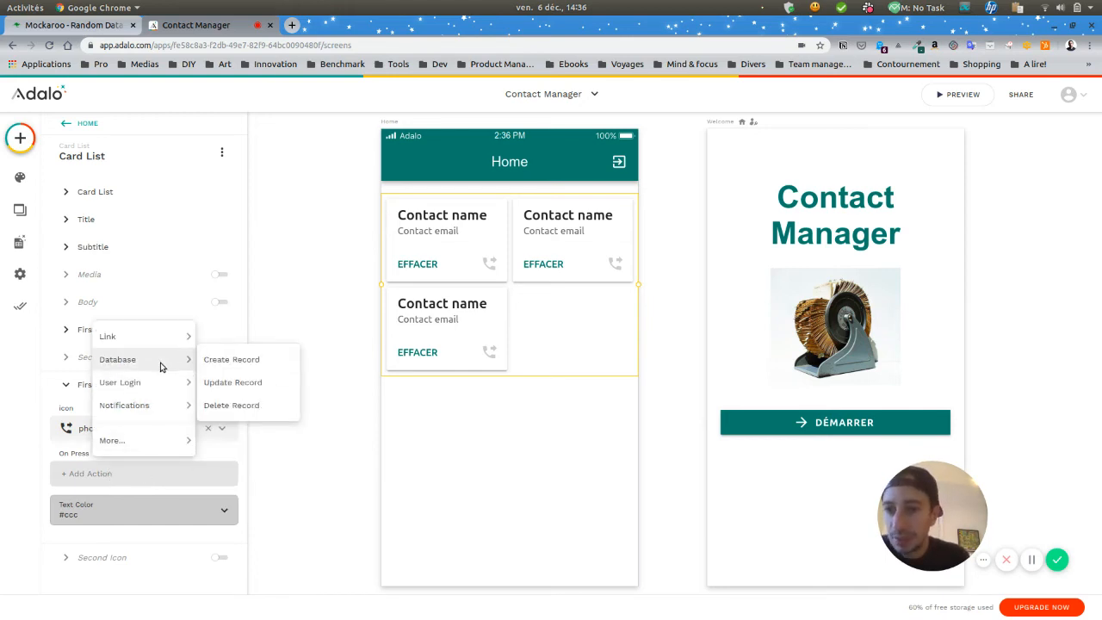
left_click(232, 382)
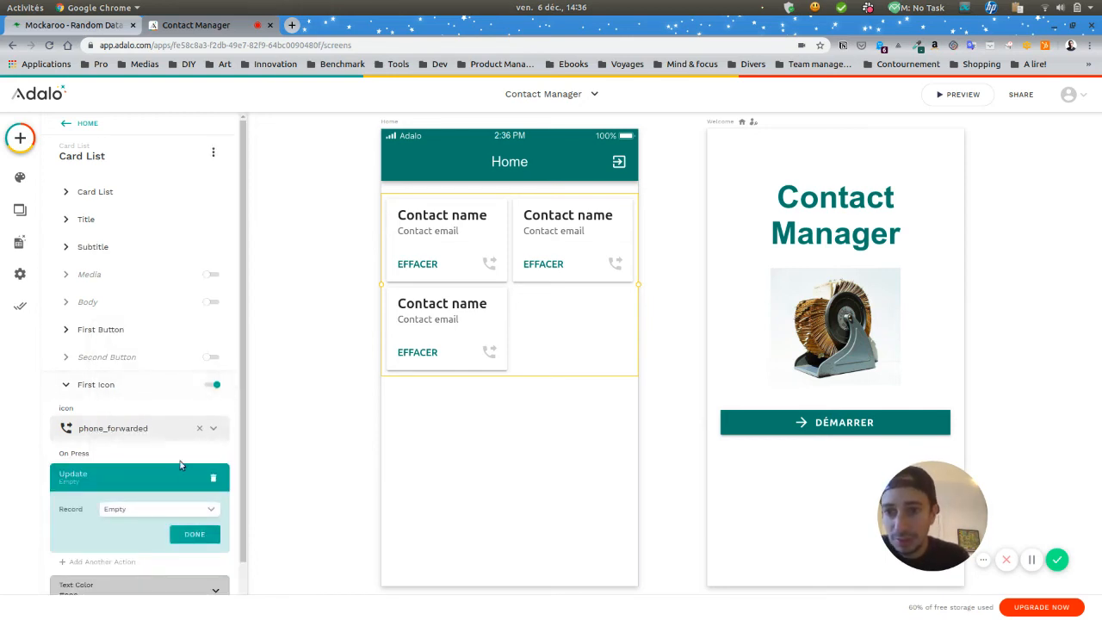
left_click(137, 517)
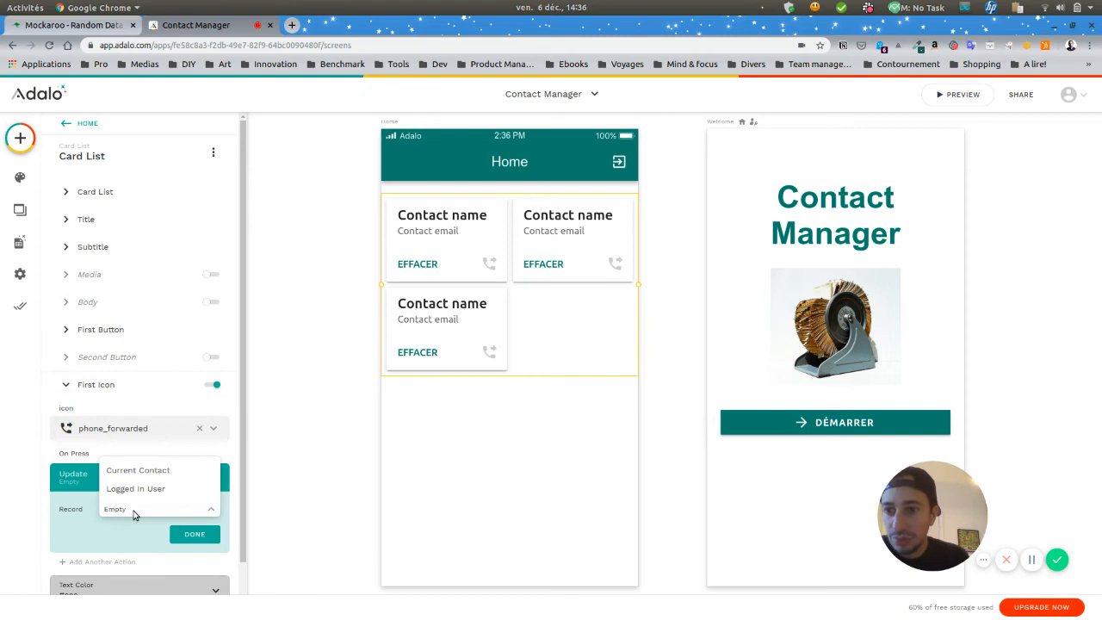
left_click(160, 475)
scroll(198, 430, "down", 3)
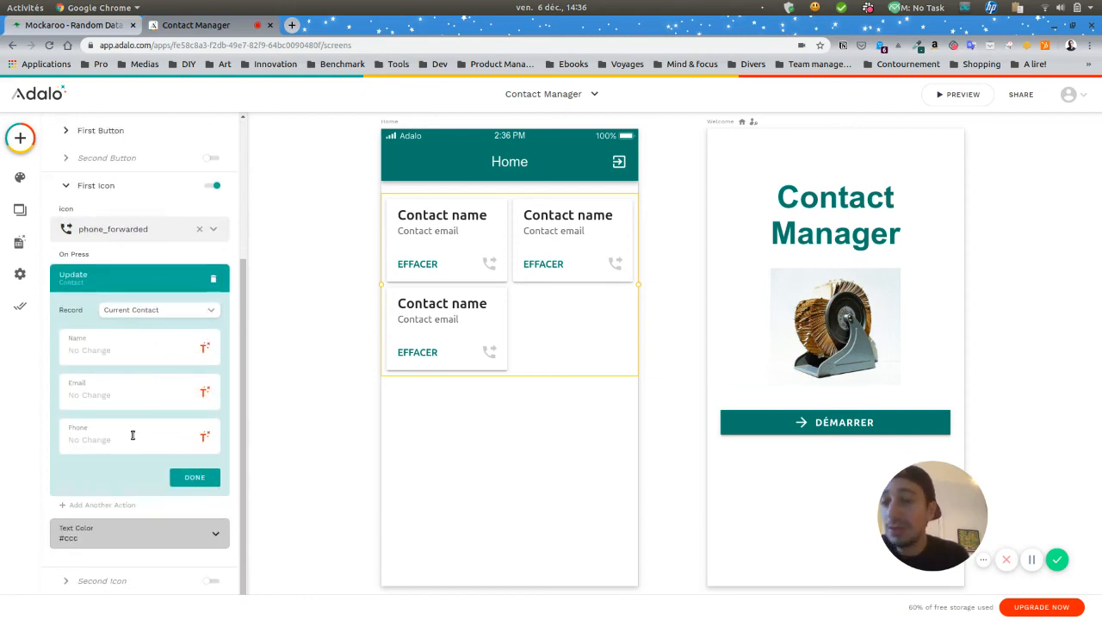
left_click(212, 281)
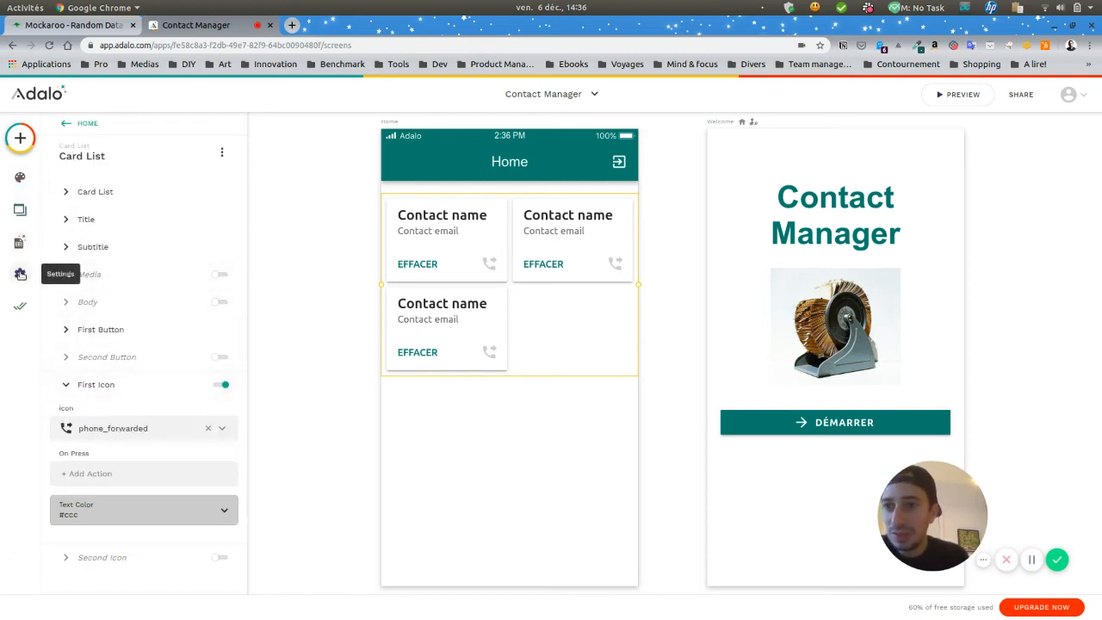
Add a Date & Time property named Last call to the Contacts collection
left_click(19, 242)
left_click(95, 227)
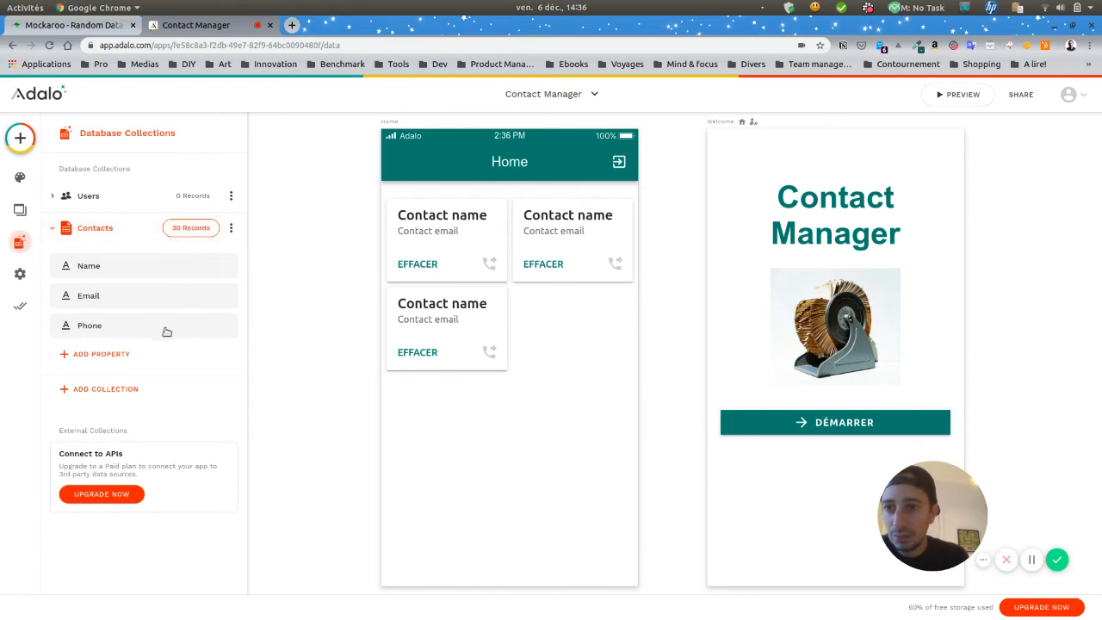
left_click(86, 354)
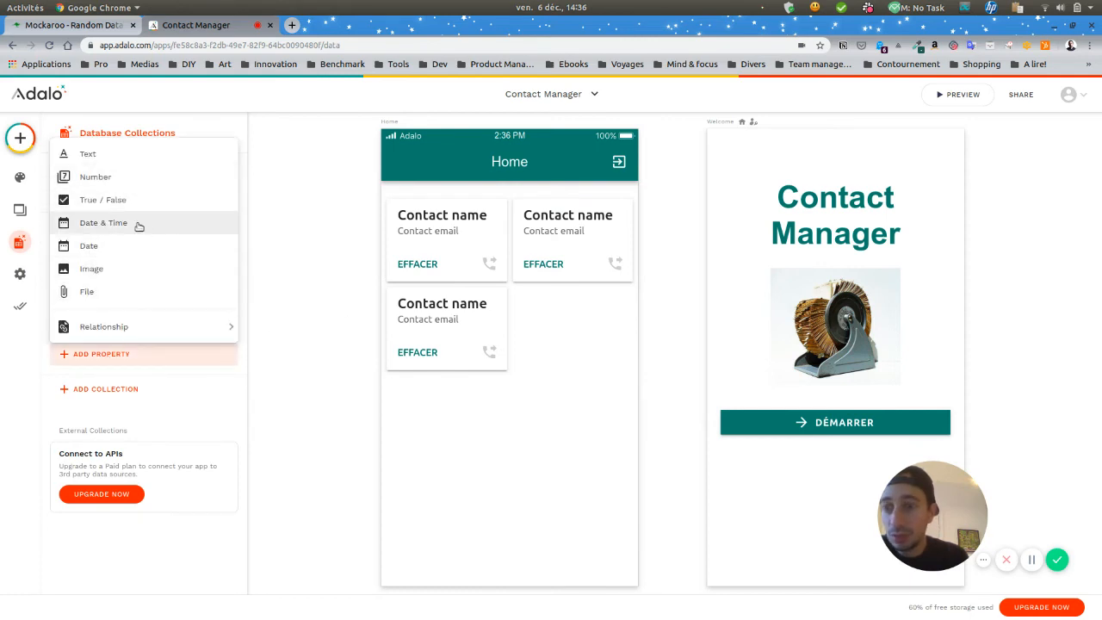
left_click(138, 225)
triple_click(104, 441)
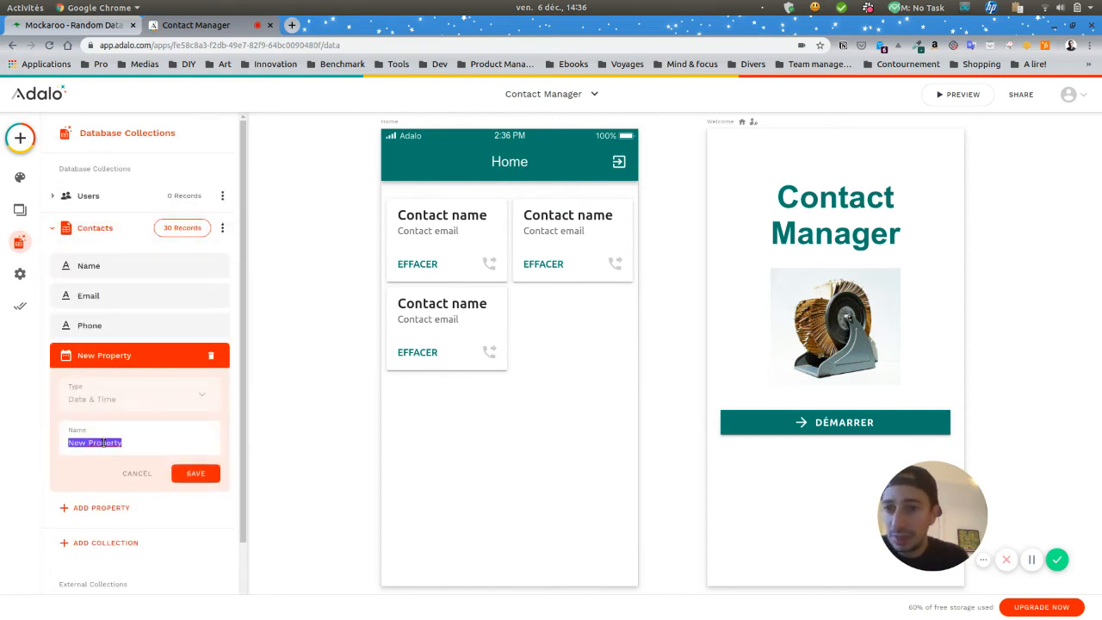
type("Last call")
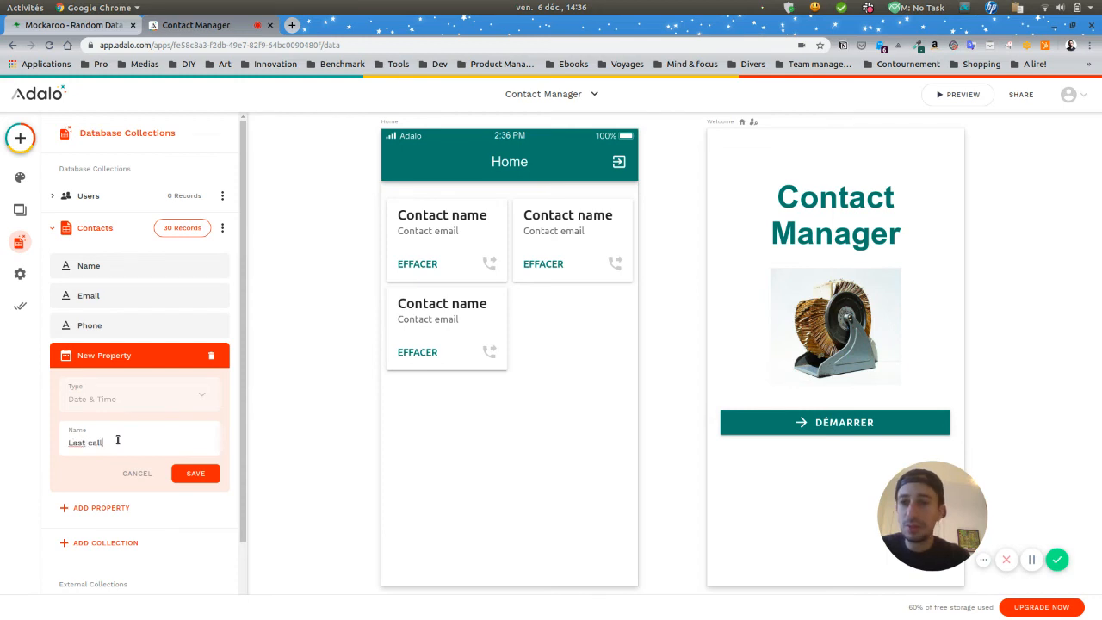
left_click(195, 473)
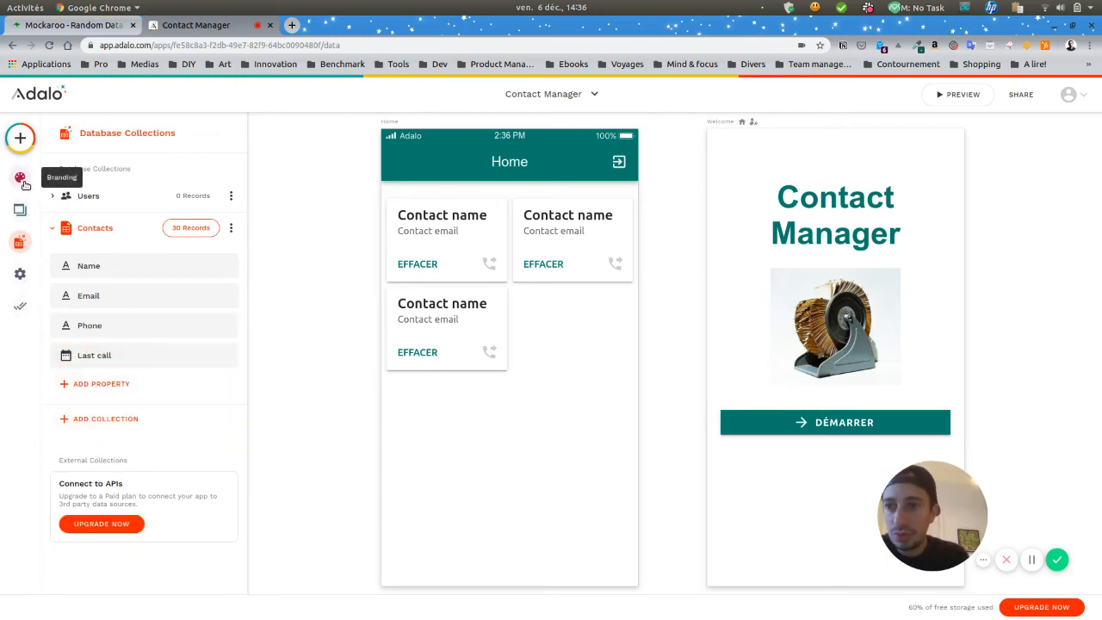
Give the phone icon on the Home screen's contact cards an Update Record action that targets the Current Contact
left_click(478, 337)
scroll(179, 368, "down", 3)
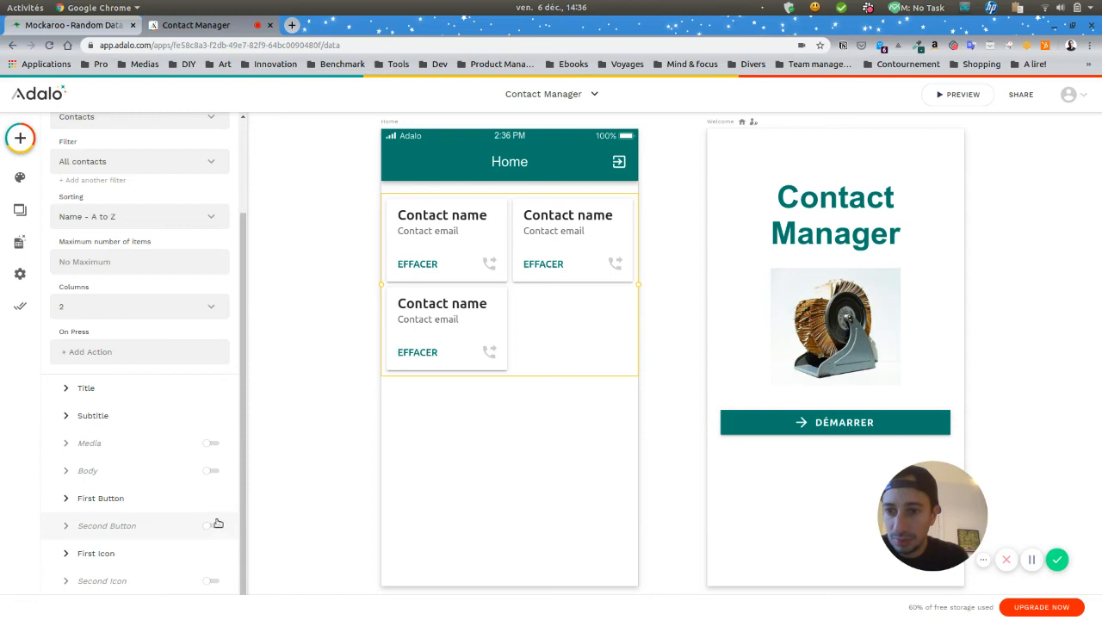
left_click(128, 555)
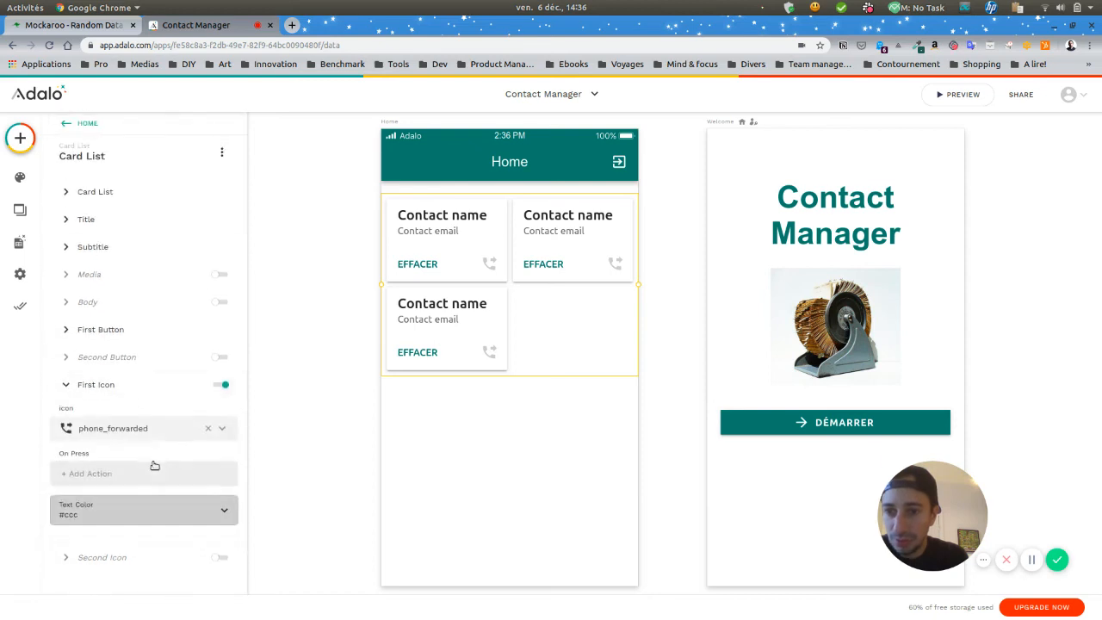
left_click(136, 480)
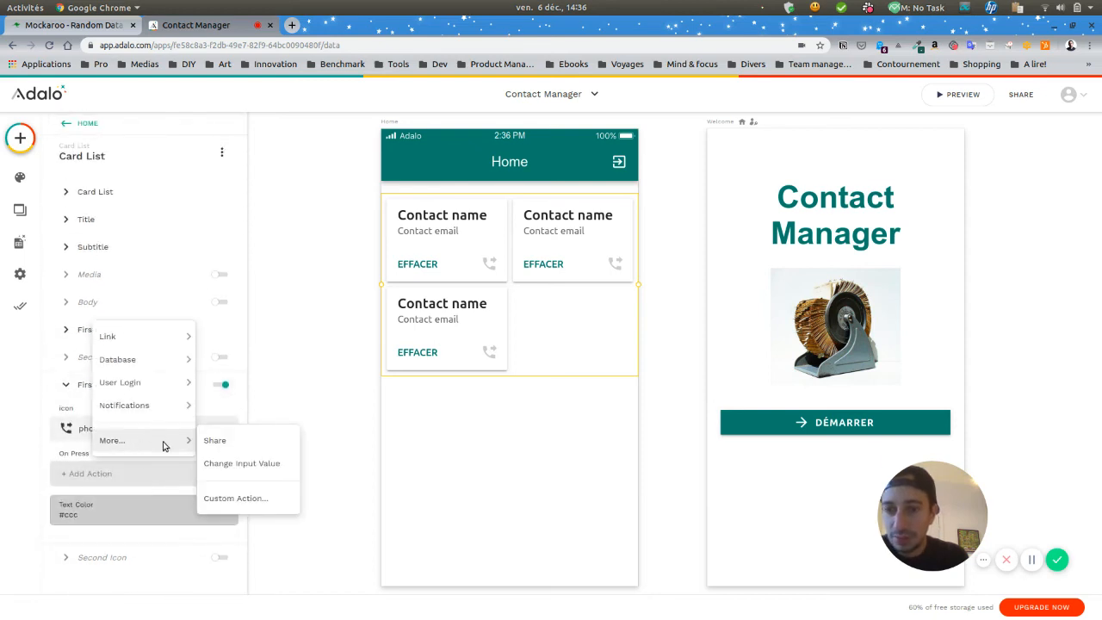
mouse_move(146, 371)
left_click(226, 381)
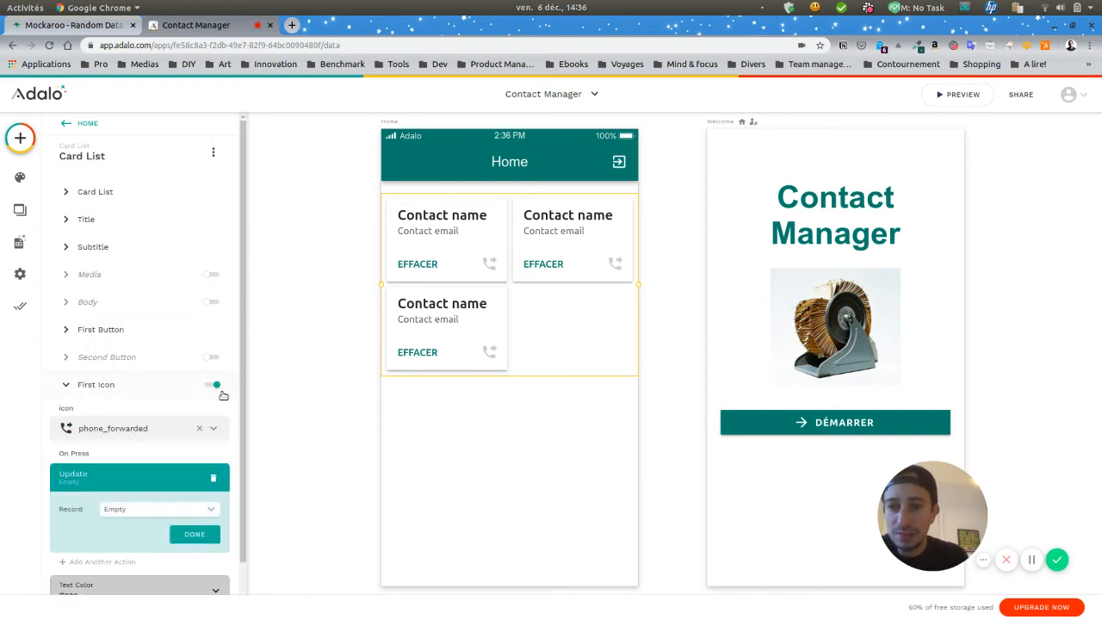
left_click(169, 507)
left_click(161, 472)
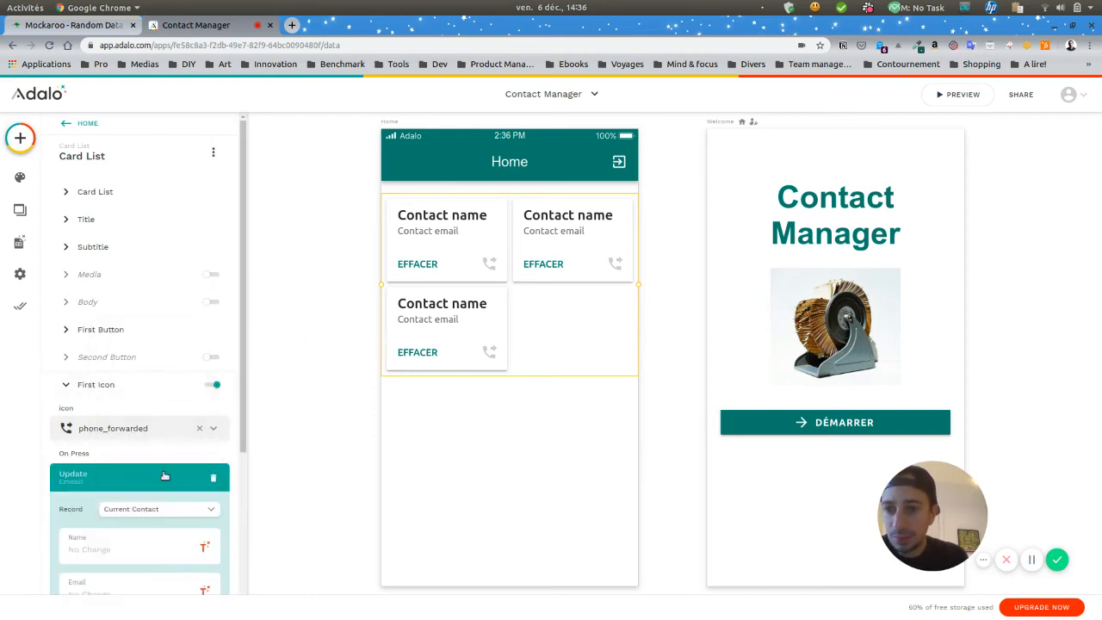
Make the phone icon's update action set Last call to the Current Time, and finish the action
scroll(182, 467, "down", 1)
scroll(182, 468, "down", 4)
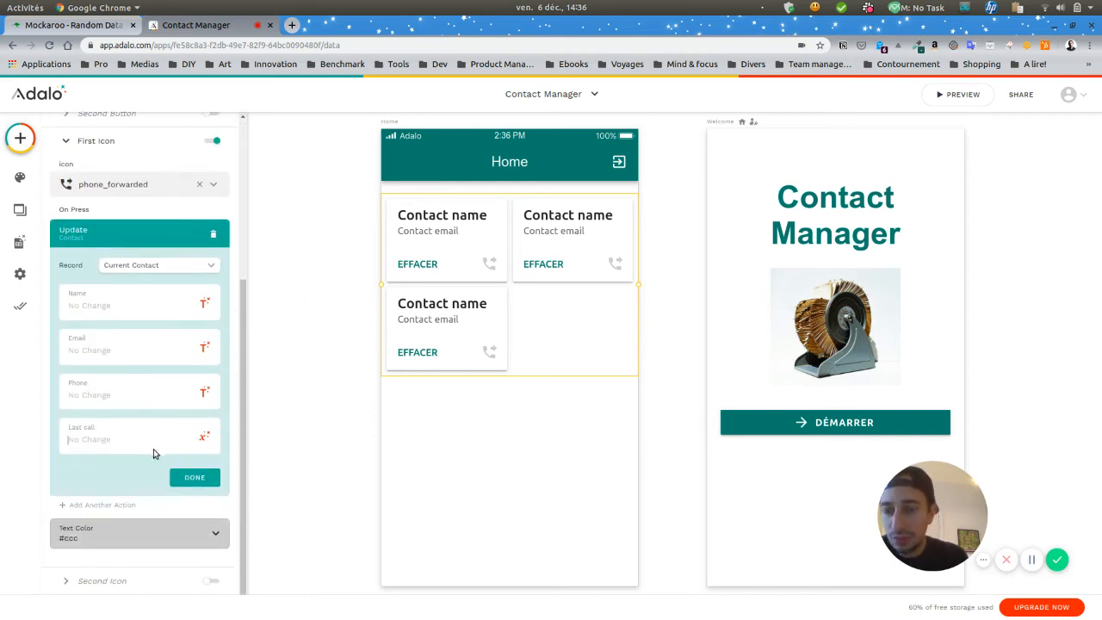
left_click(204, 439)
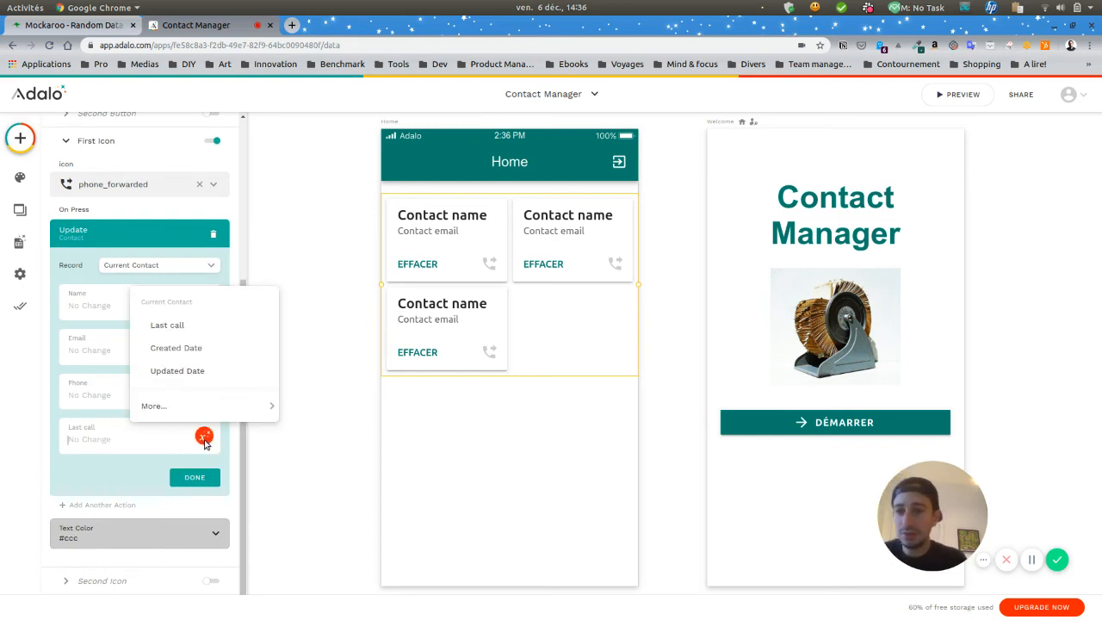
mouse_move(201, 405)
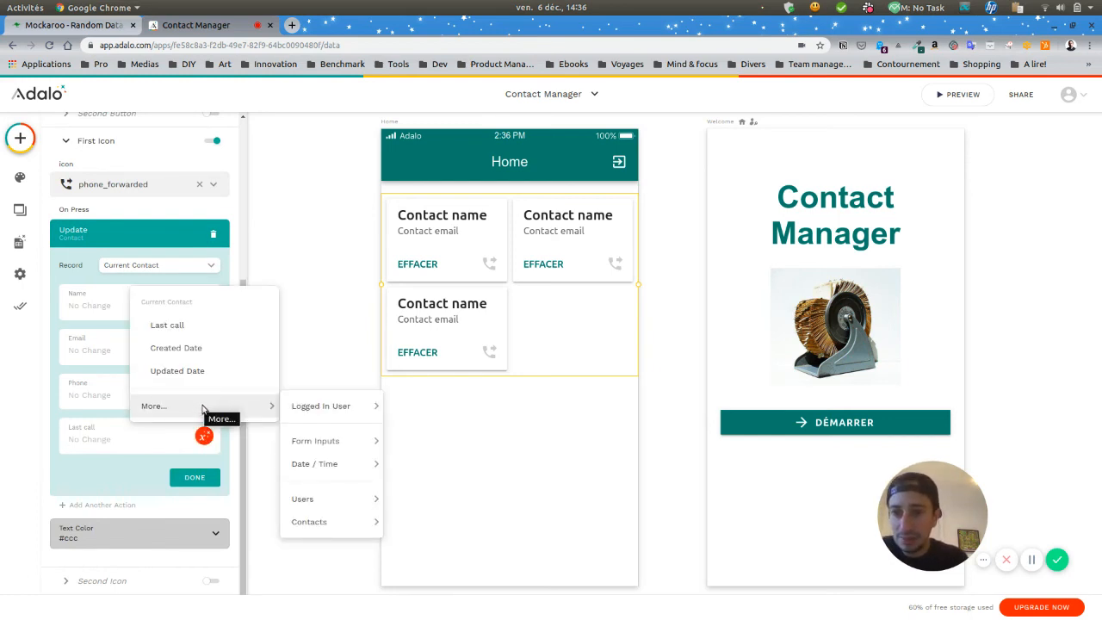
mouse_move(321, 471)
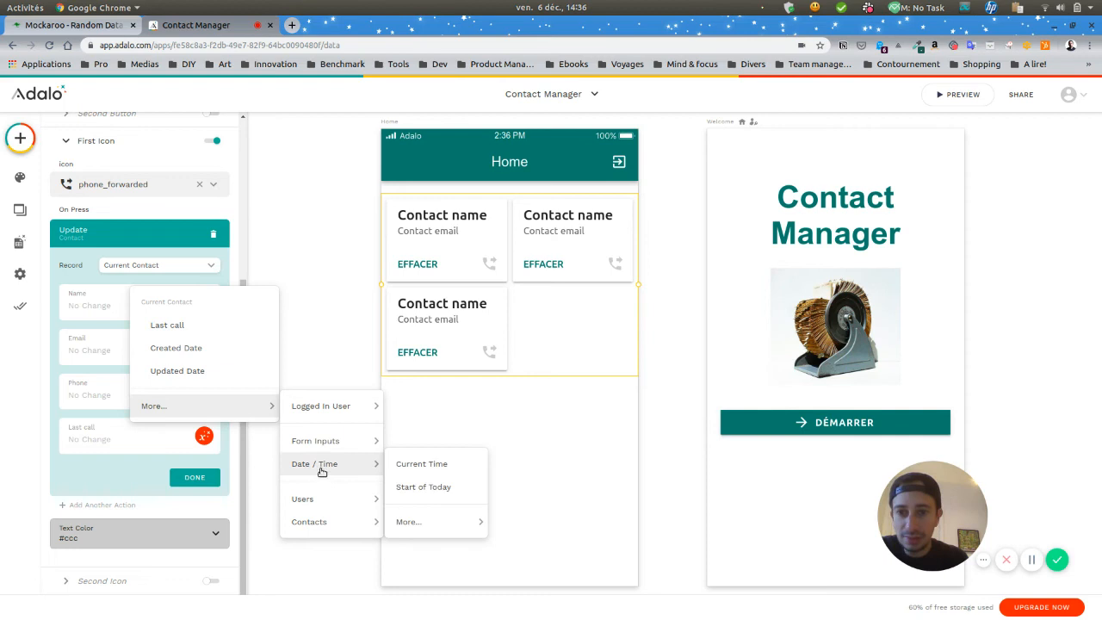
left_click(432, 466)
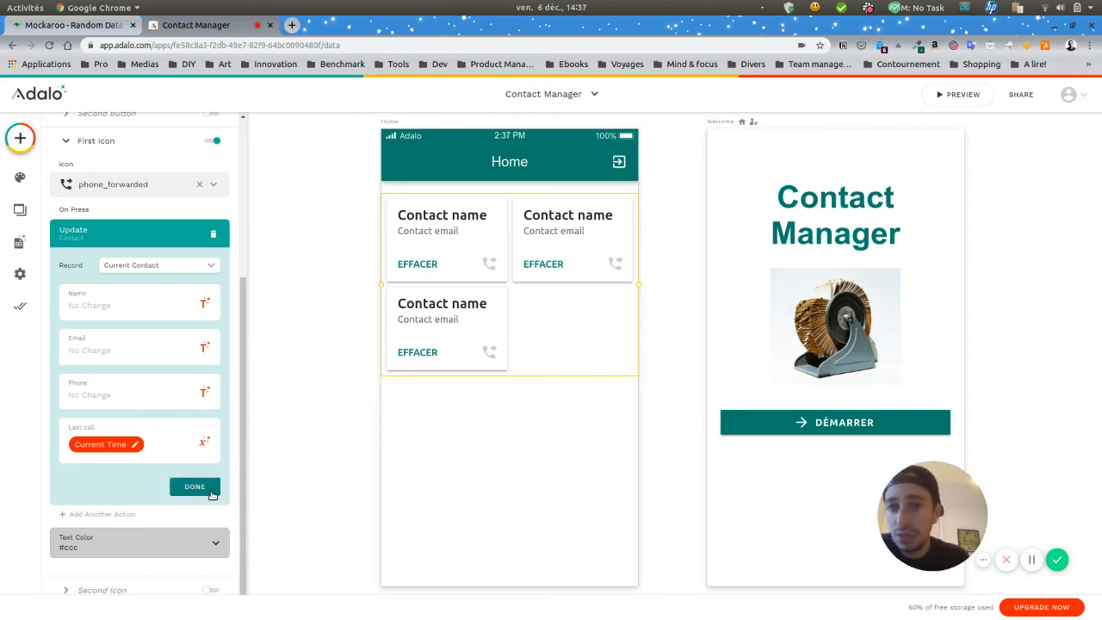
left_click(195, 487)
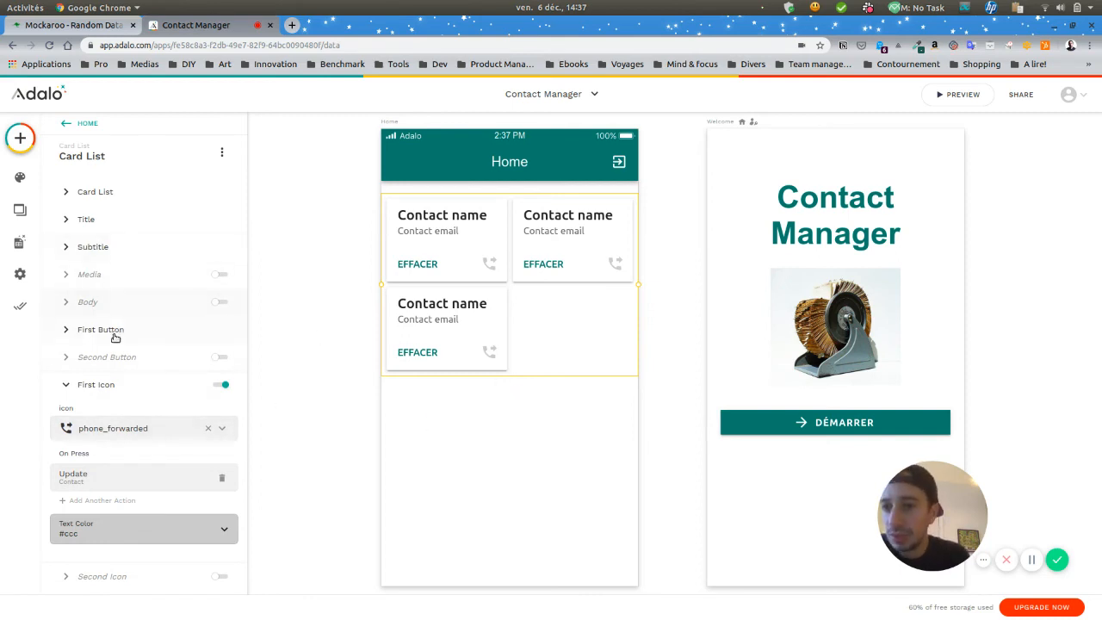
Enable the body text on the contact cards and set it to "Dernier appel :" followed by the Current Contact's Last call
left_click(115, 304)
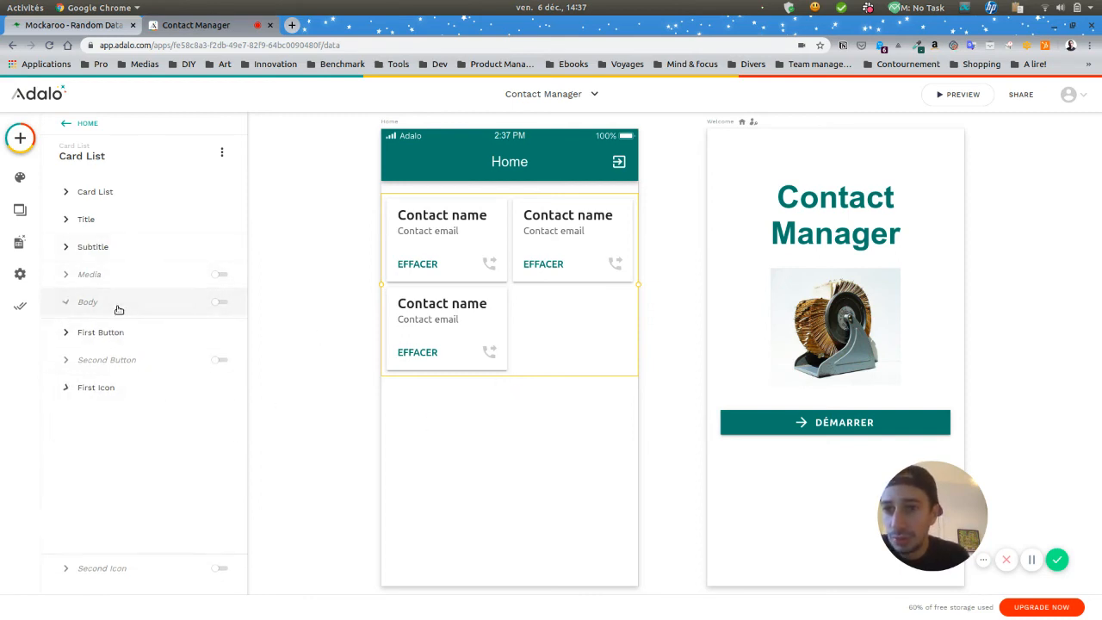
left_click(215, 303)
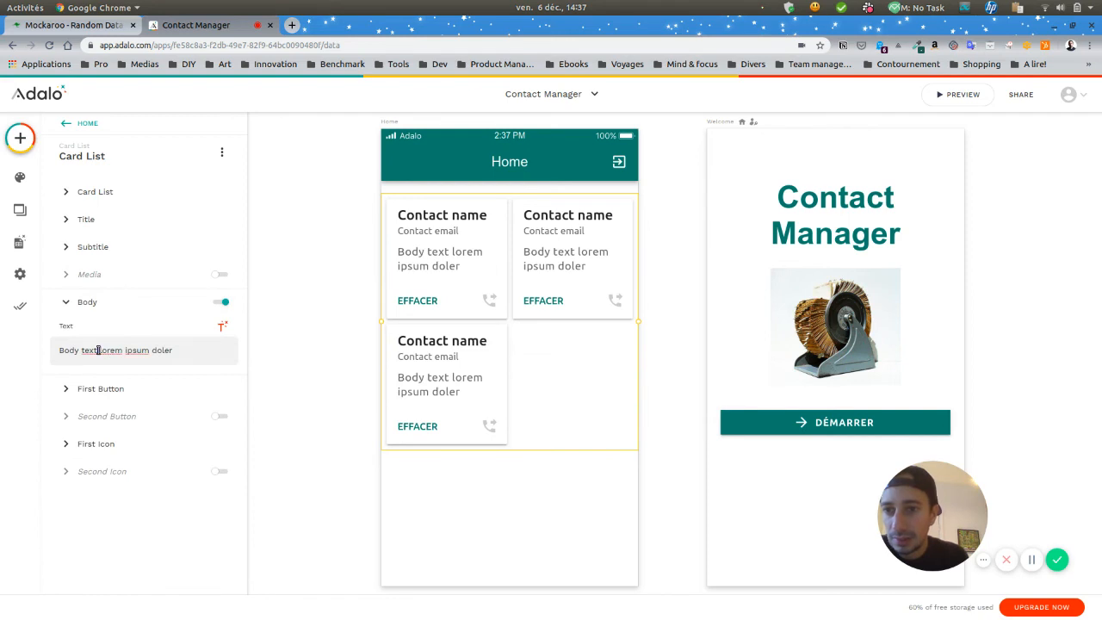
triple_click(98, 351)
type("Dernier appel :")
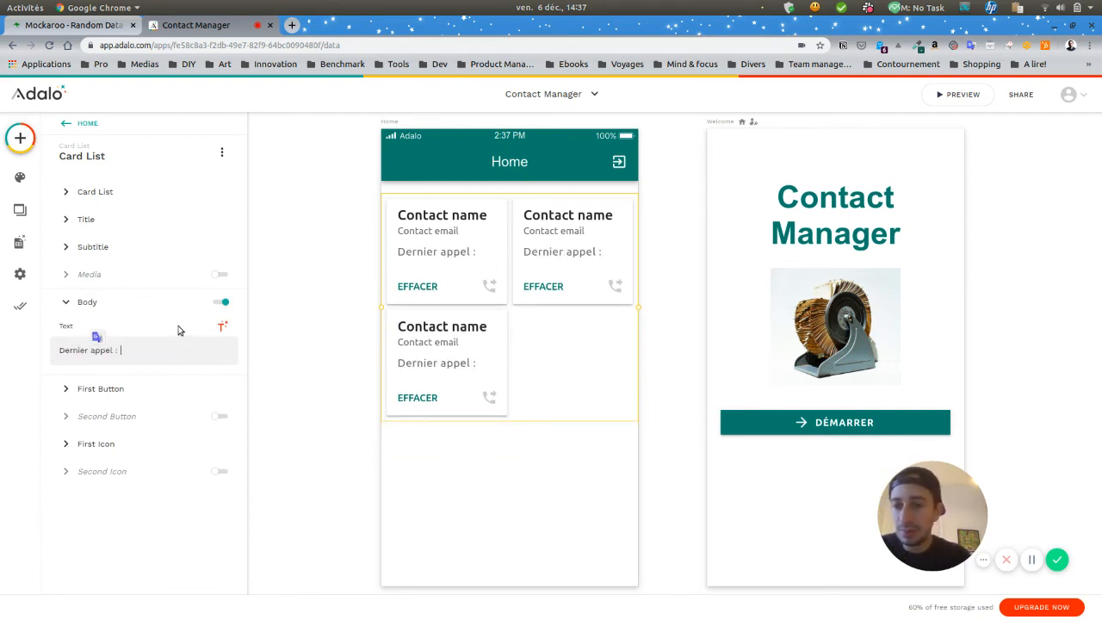
left_click(222, 327)
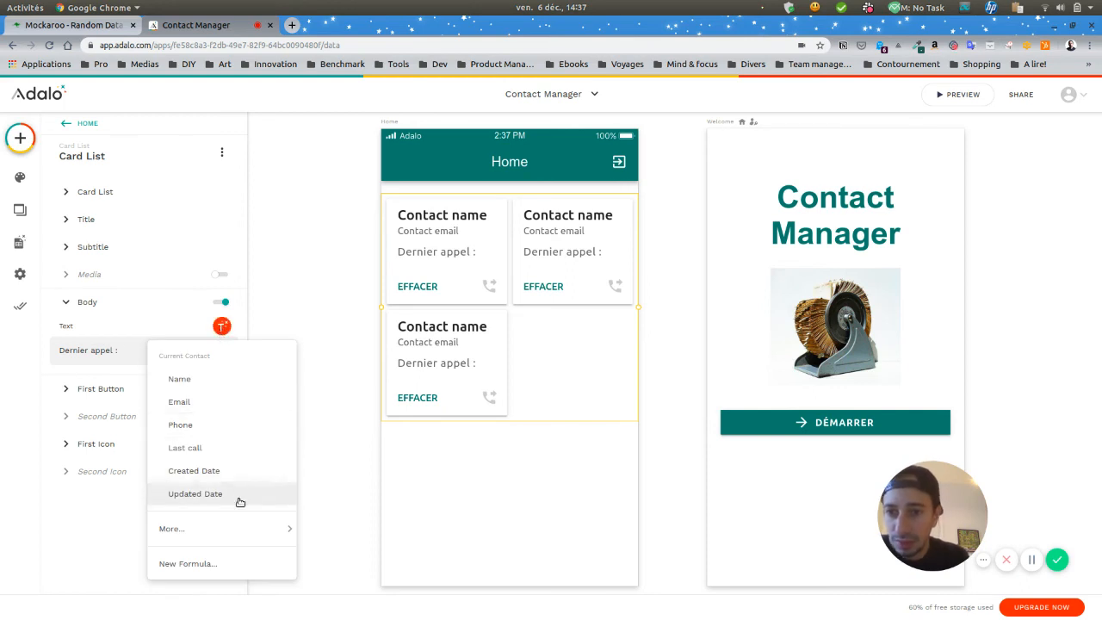
left_click(220, 449)
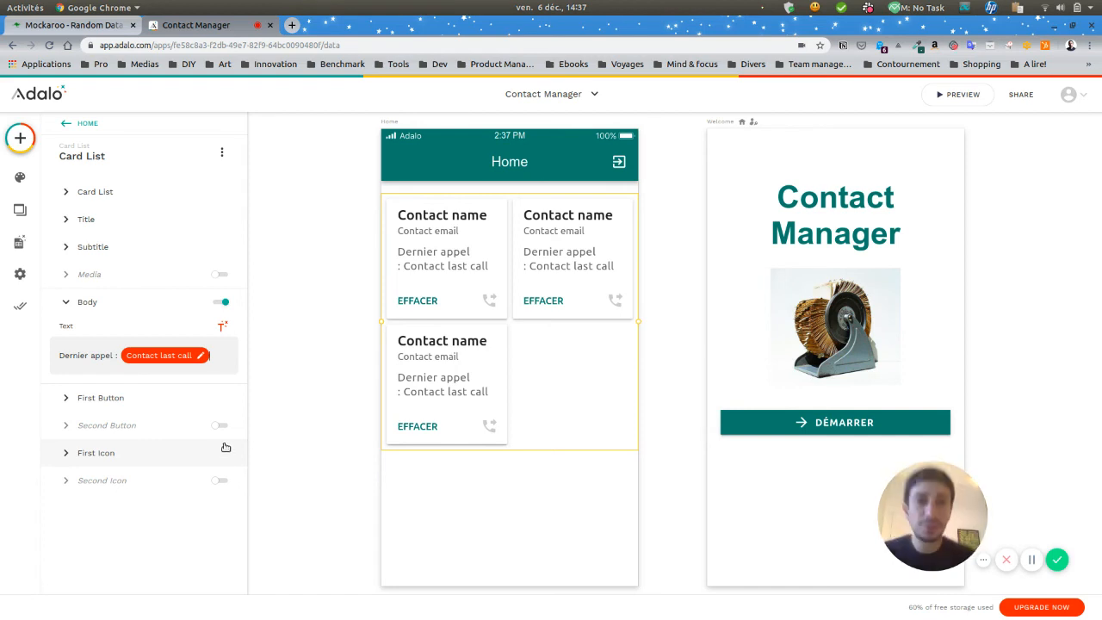
Preview the app, follow Démarrer to the Home screen, delete the second contact with Effacer and trigger the first contact's phone icon
left_click(959, 94)
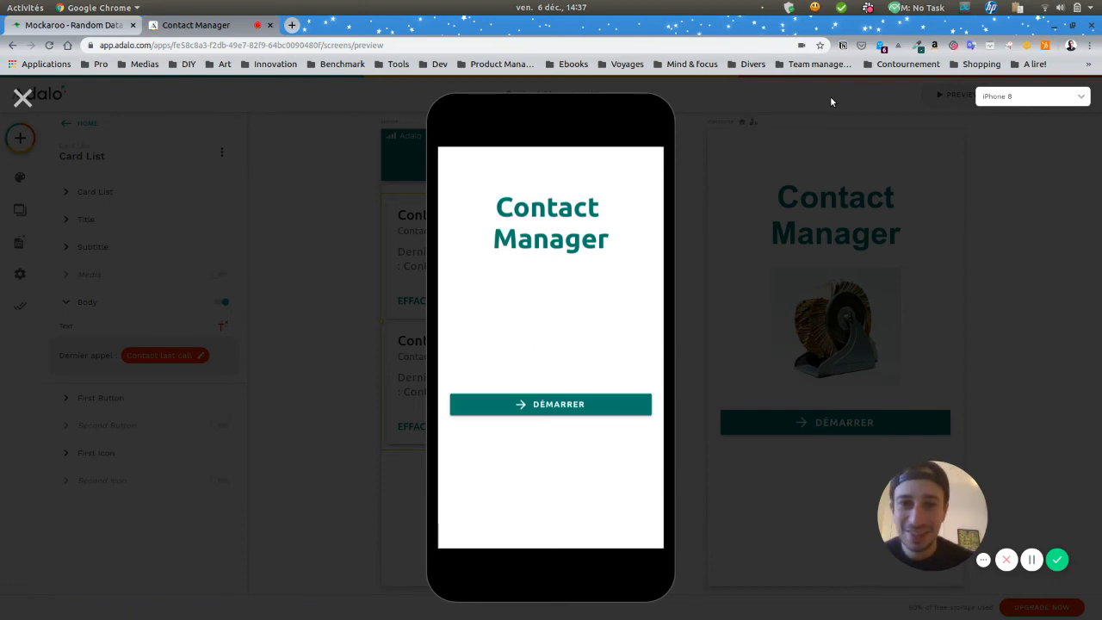
left_click(582, 405)
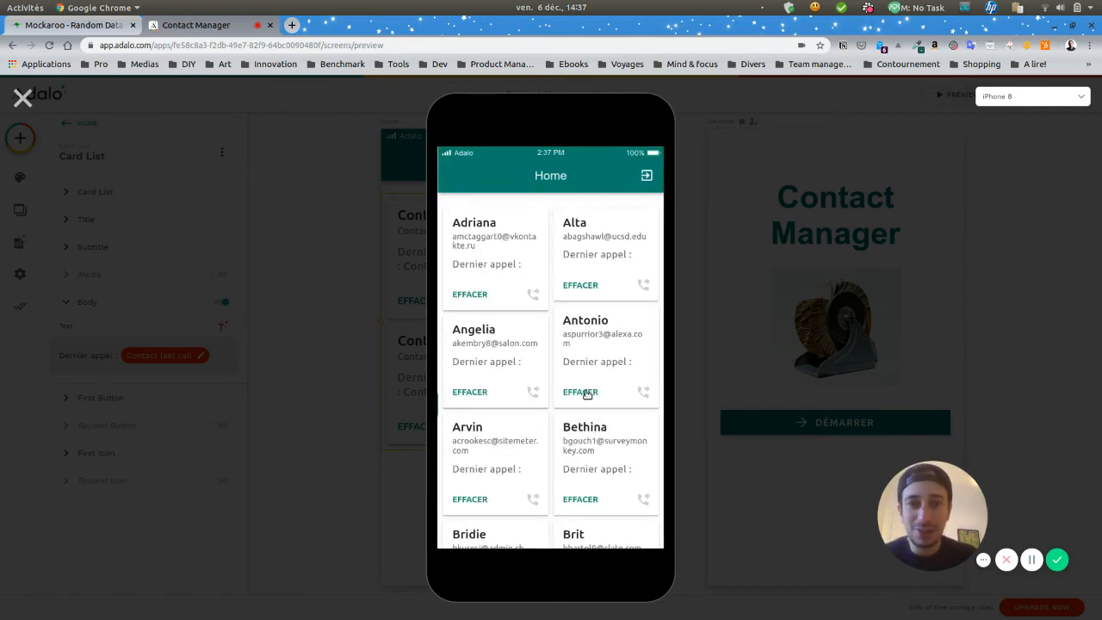
left_click(582, 286)
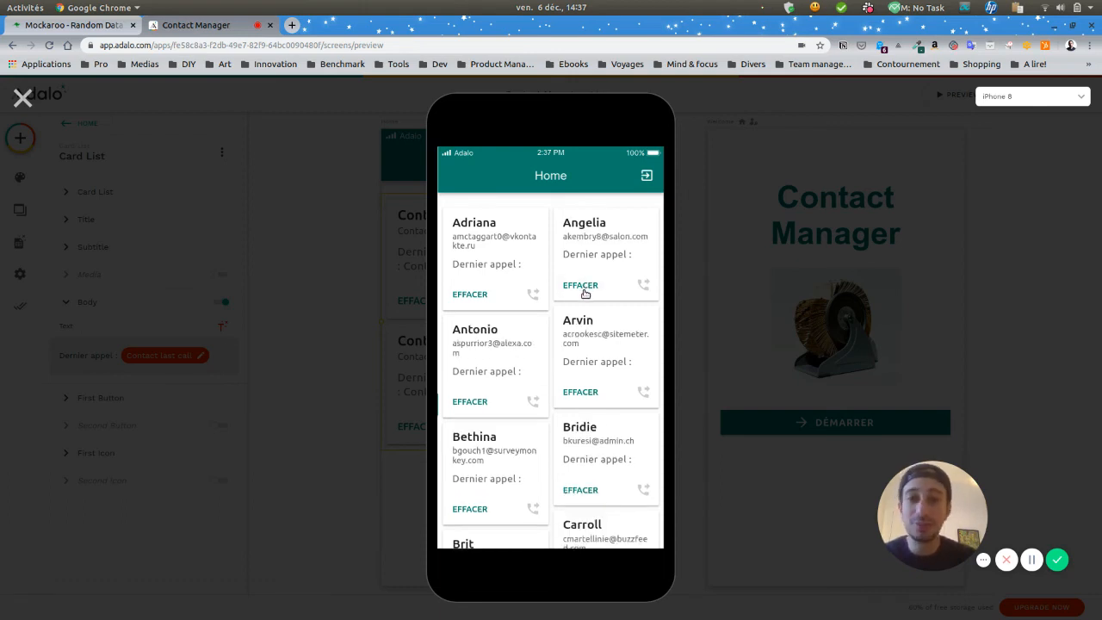
left_click(534, 294)
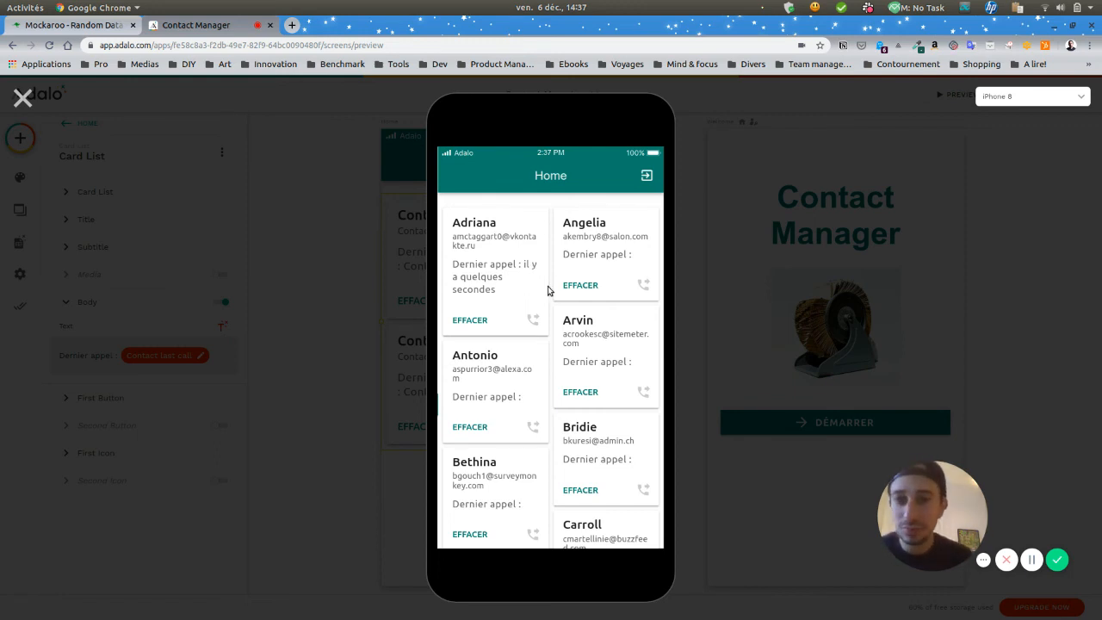
Trigger the phone icon on the second contact in the preview's second column, then reload the preview and check the Home cards through Démarrer
left_click(643, 391)
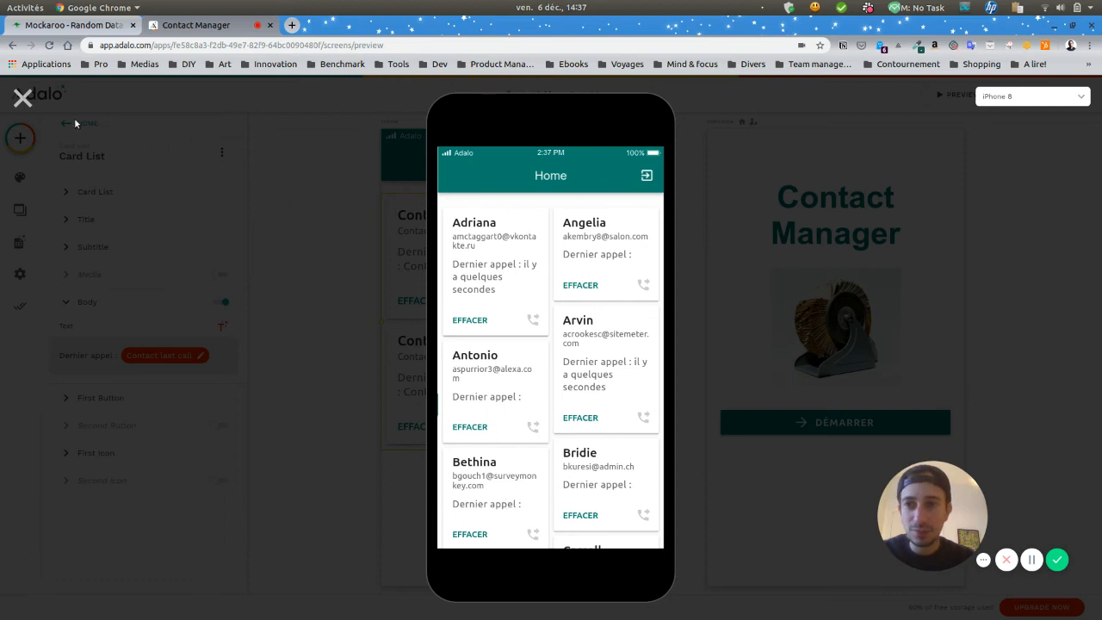
left_click(23, 99)
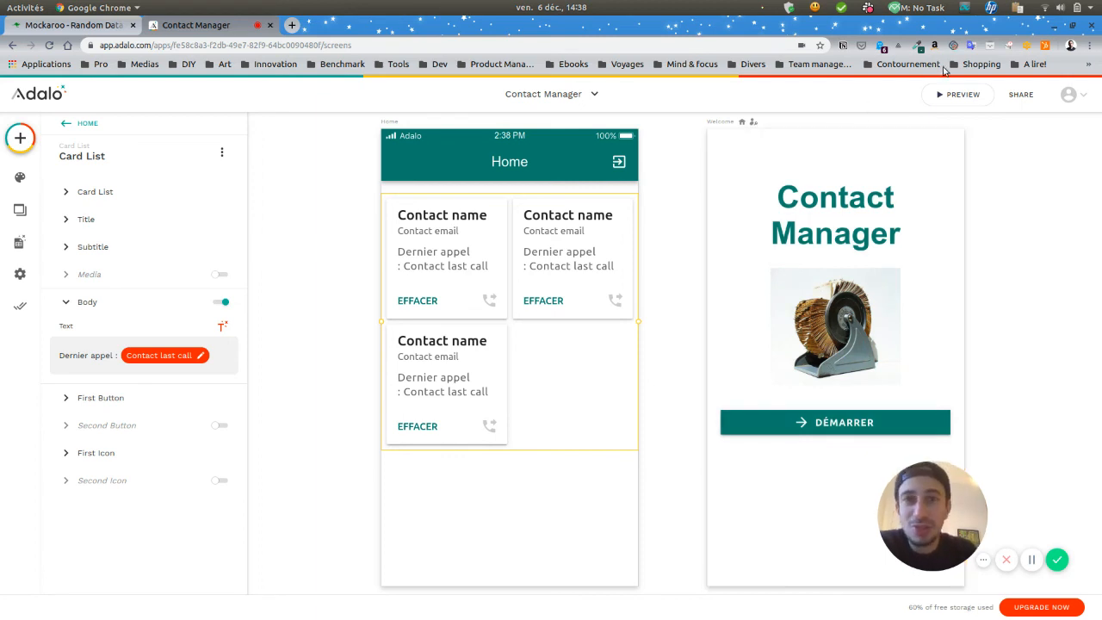
left_click(958, 93)
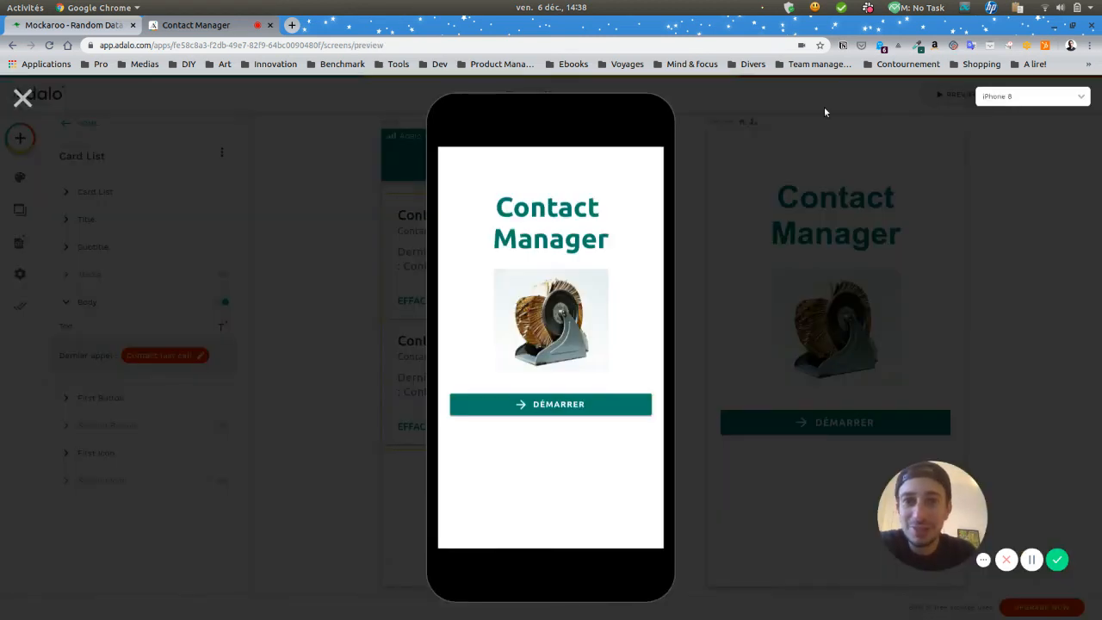
left_click(531, 414)
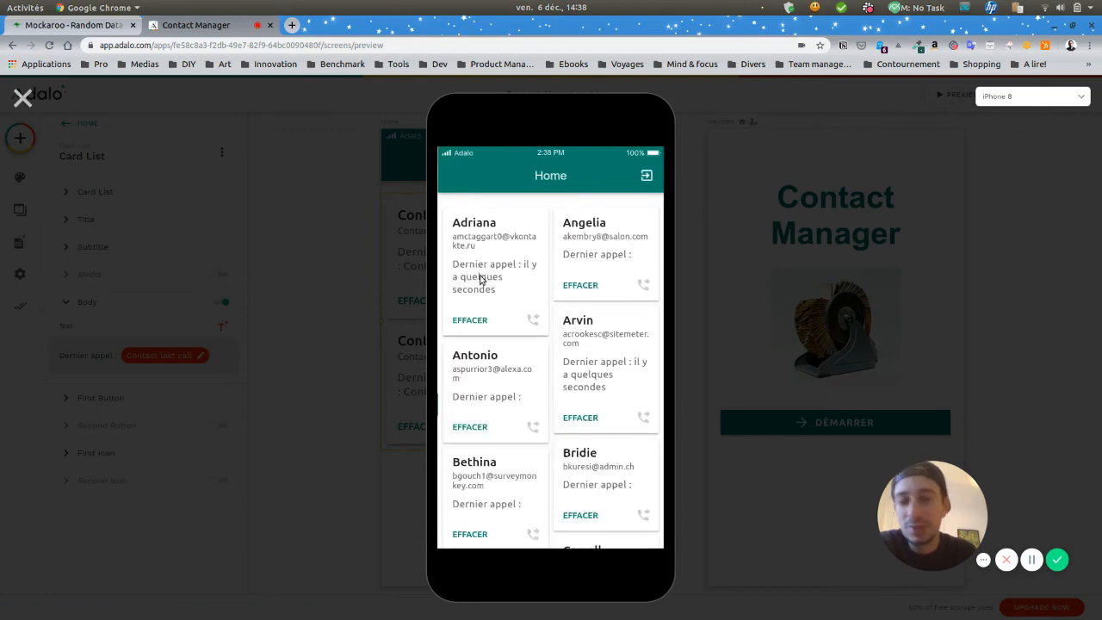
left_click(22, 97)
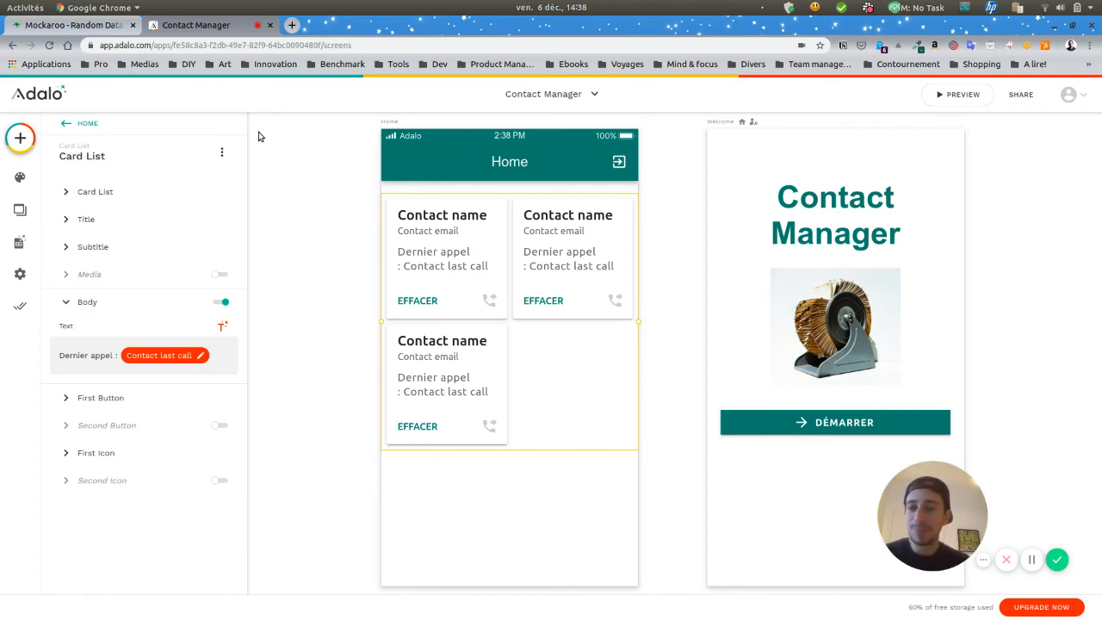
Add a Tab Bar navigation component to the Home screen
left_click(20, 139)
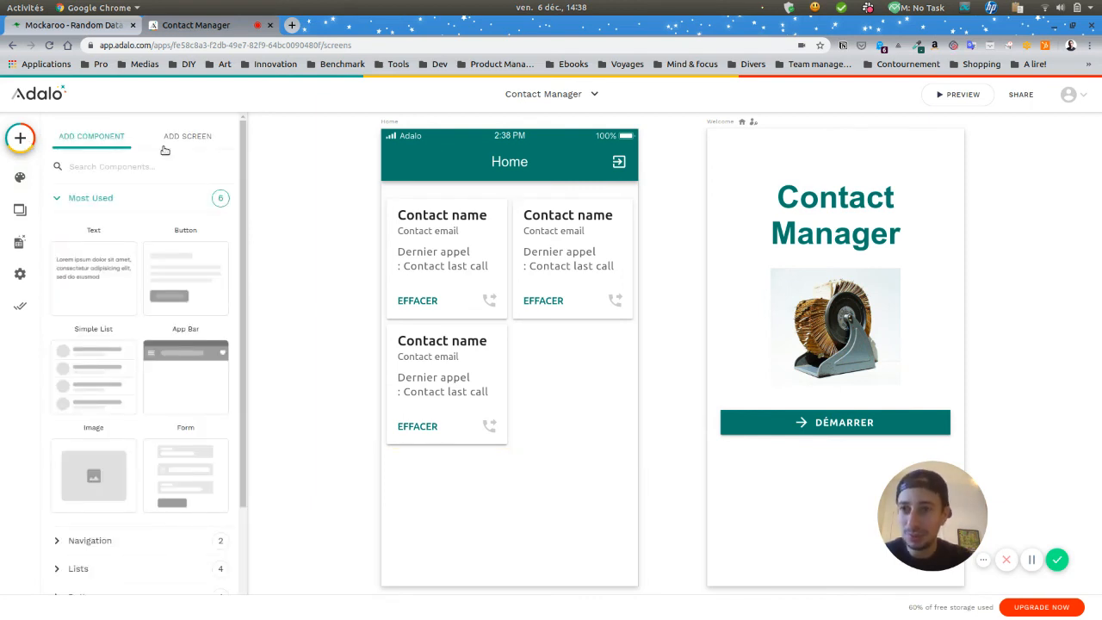
scroll(173, 340, "down", 3)
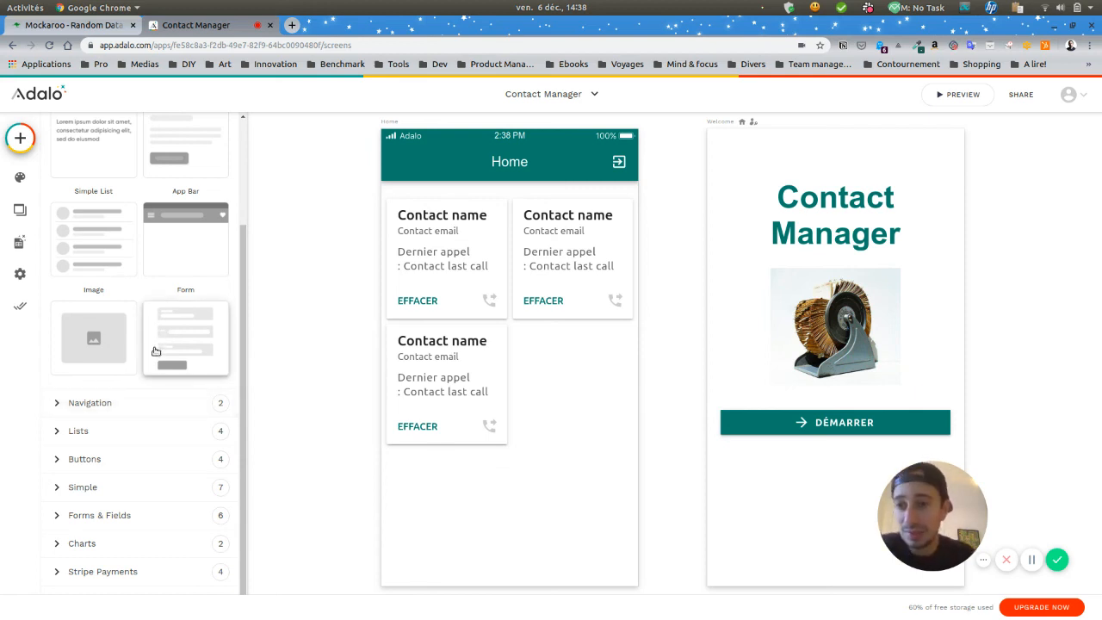
left_click(113, 406)
scroll(144, 347, "down", 2)
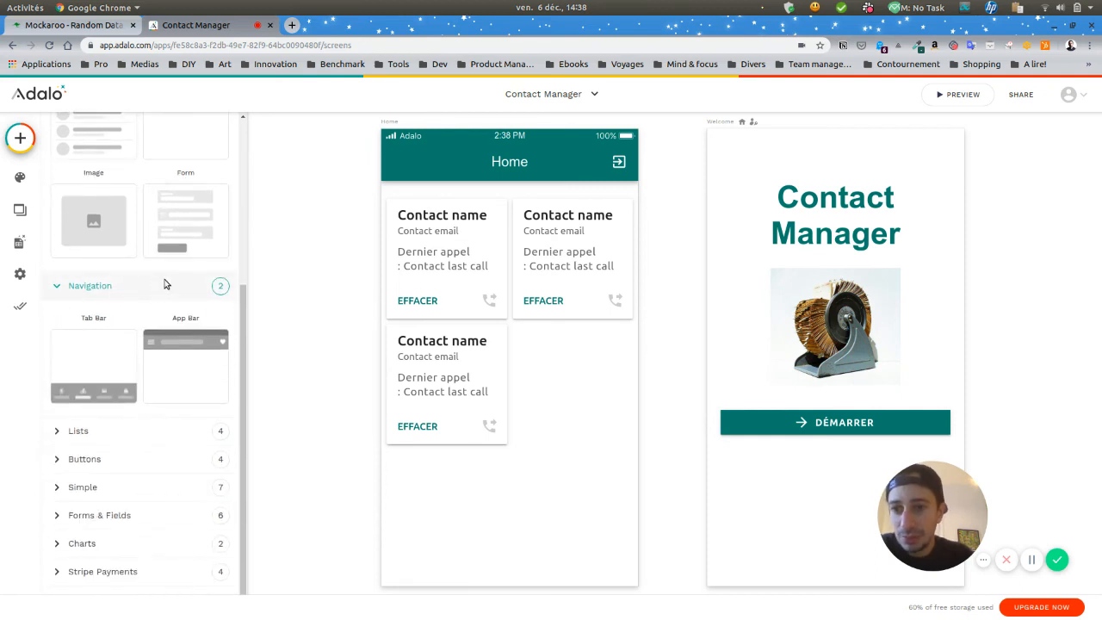
left_click_drag(94, 370, 381, 491)
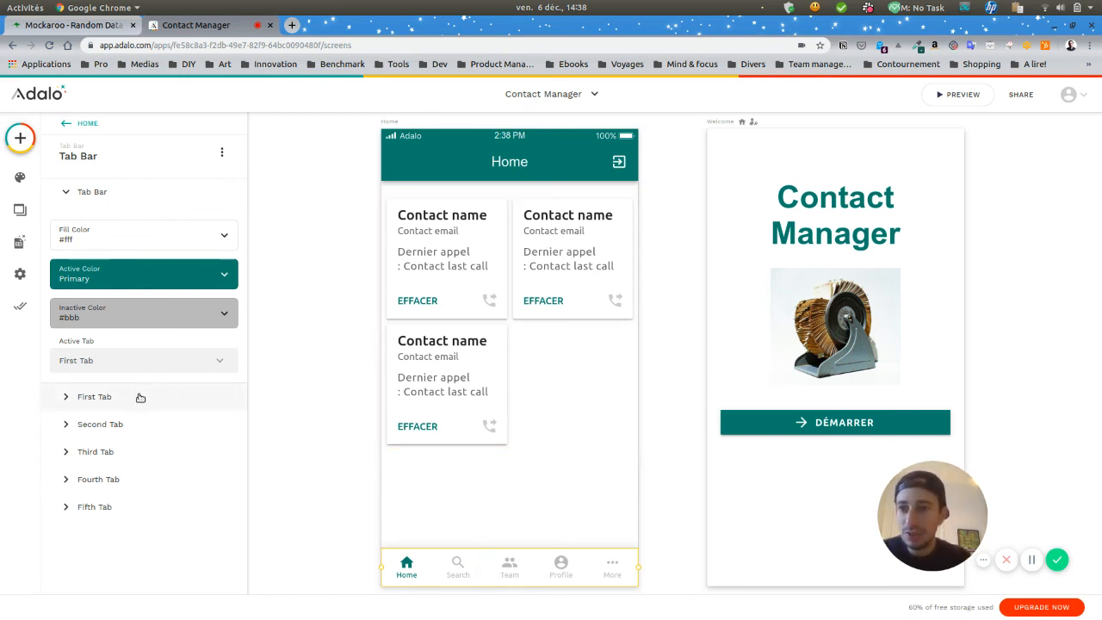
Disable the fifth, fourth and third tabs of the Home screen's Tab Bar
left_click(139, 508)
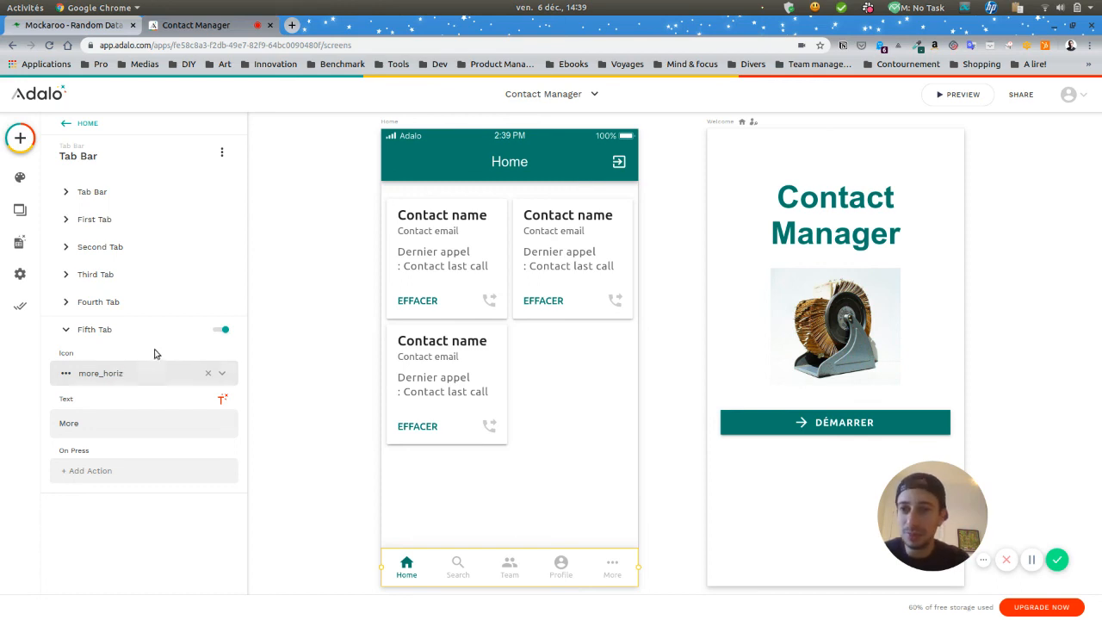
left_click(223, 329)
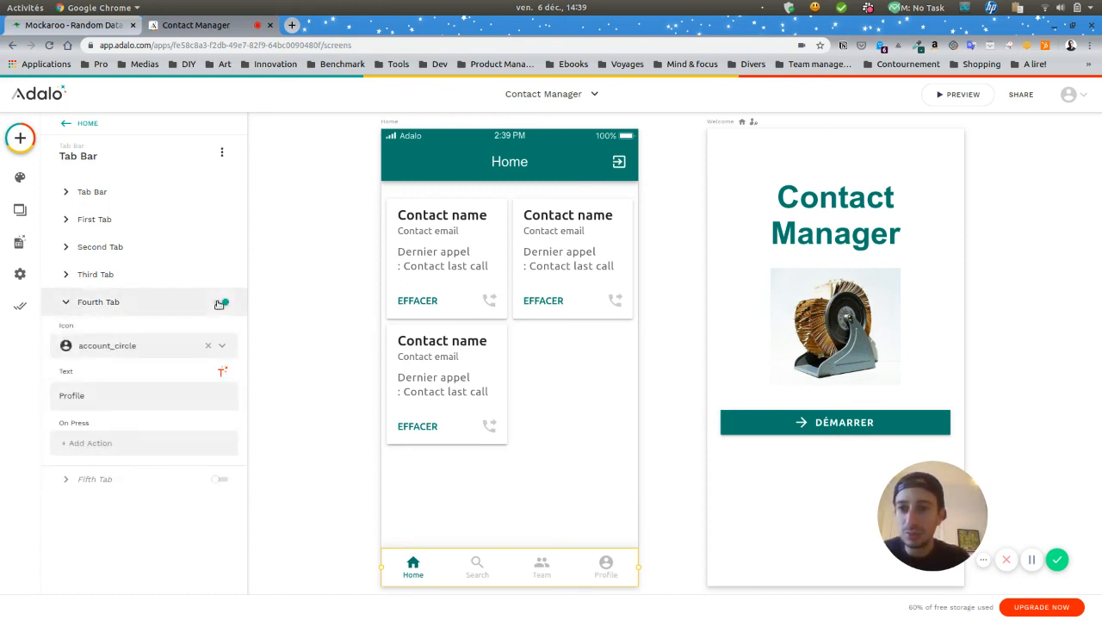
left_click(221, 301)
left_click(221, 274)
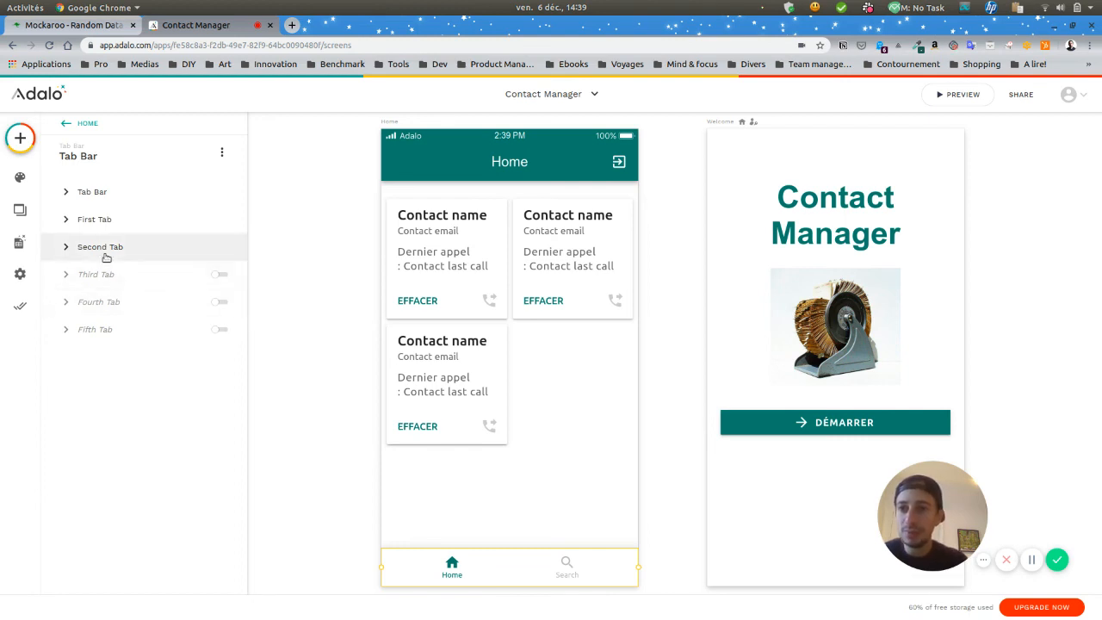
Open the settings of the Tab Bar's second tab and the choice of actions for its press event
left_click(140, 251)
left_click(95, 392)
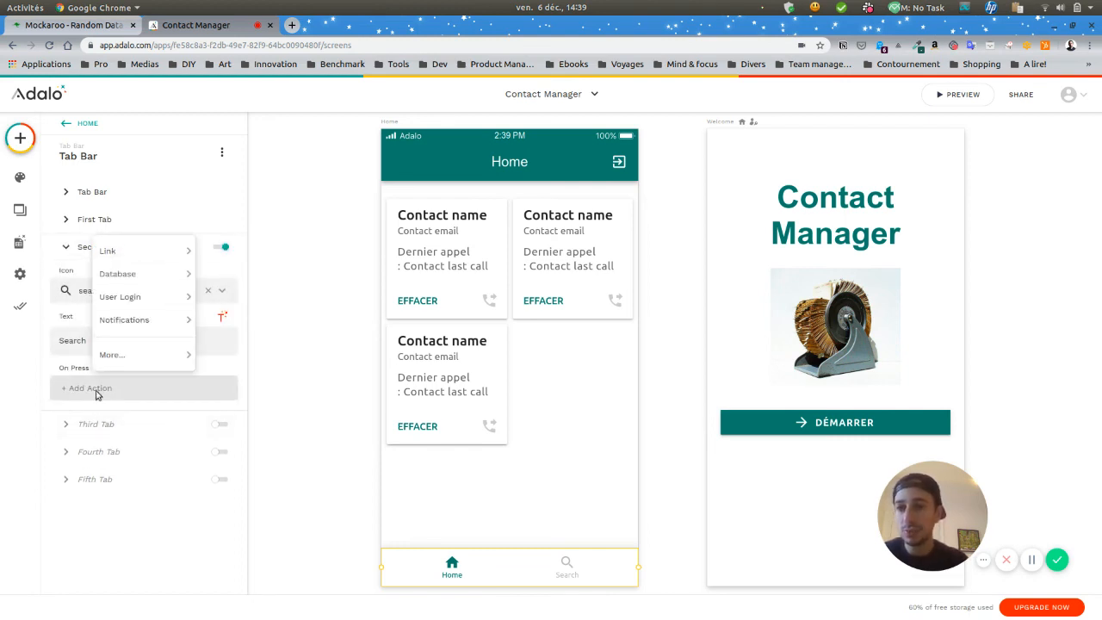
mouse_move(142, 296)
left_click(110, 391)
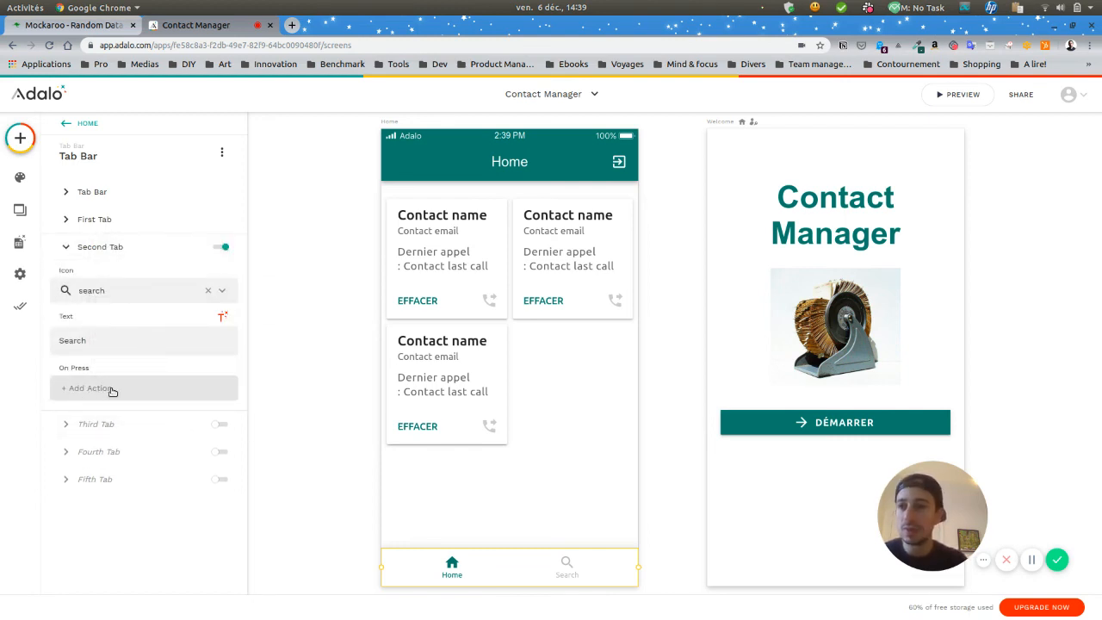